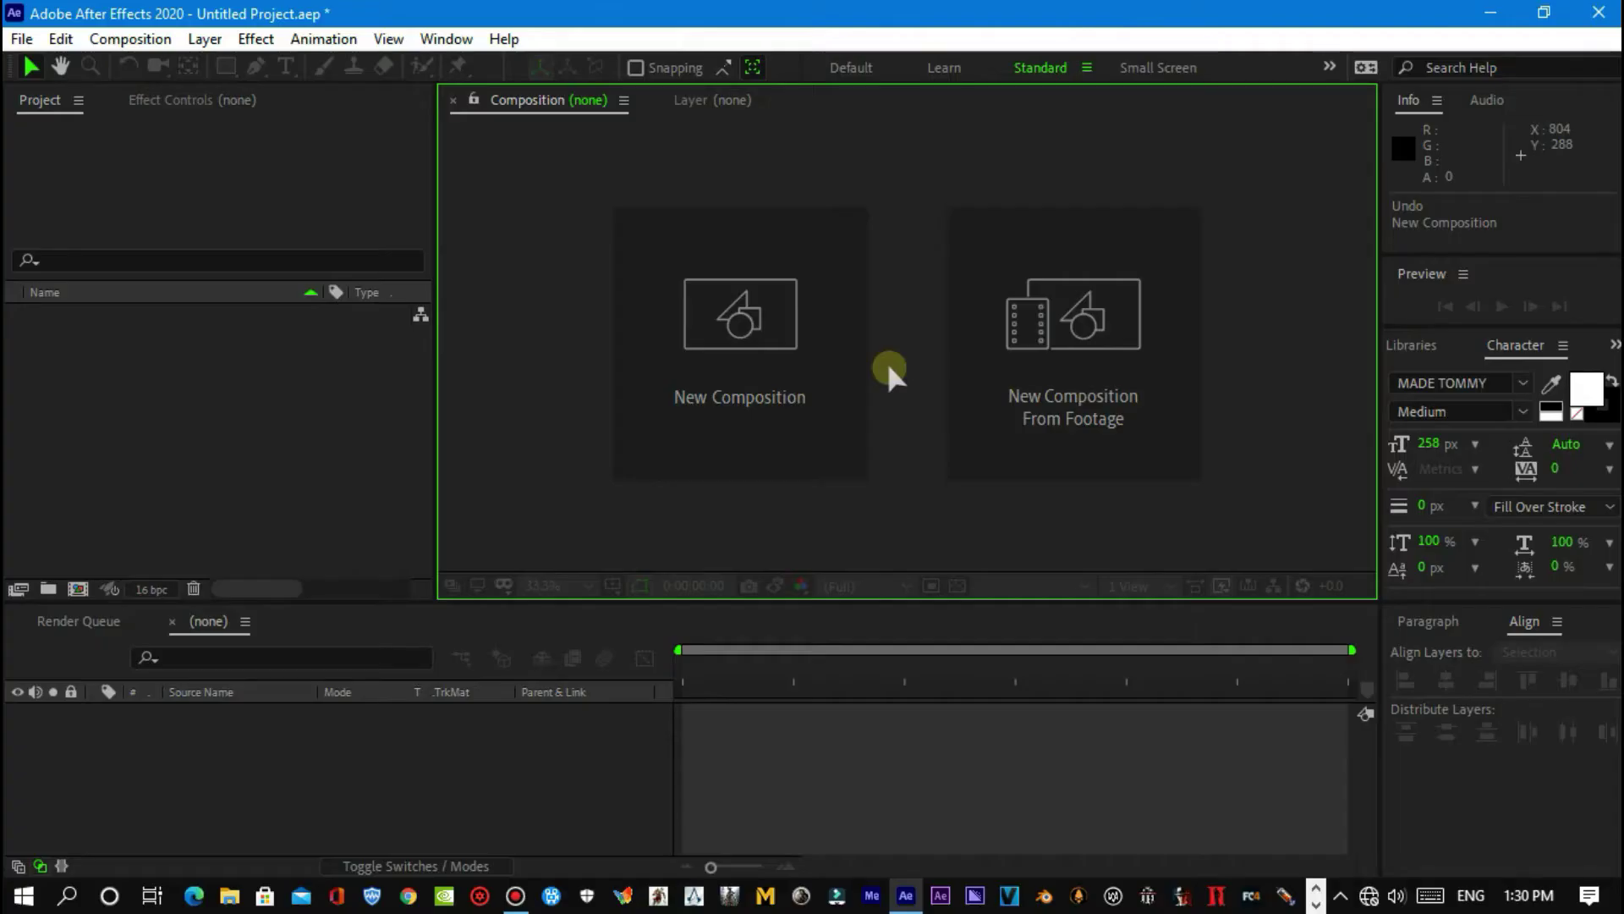
Step: Create a 1920×1080, 30 fps, 5-second composition named Text
{"action": "left_click", "coordinate": [851, 349]}
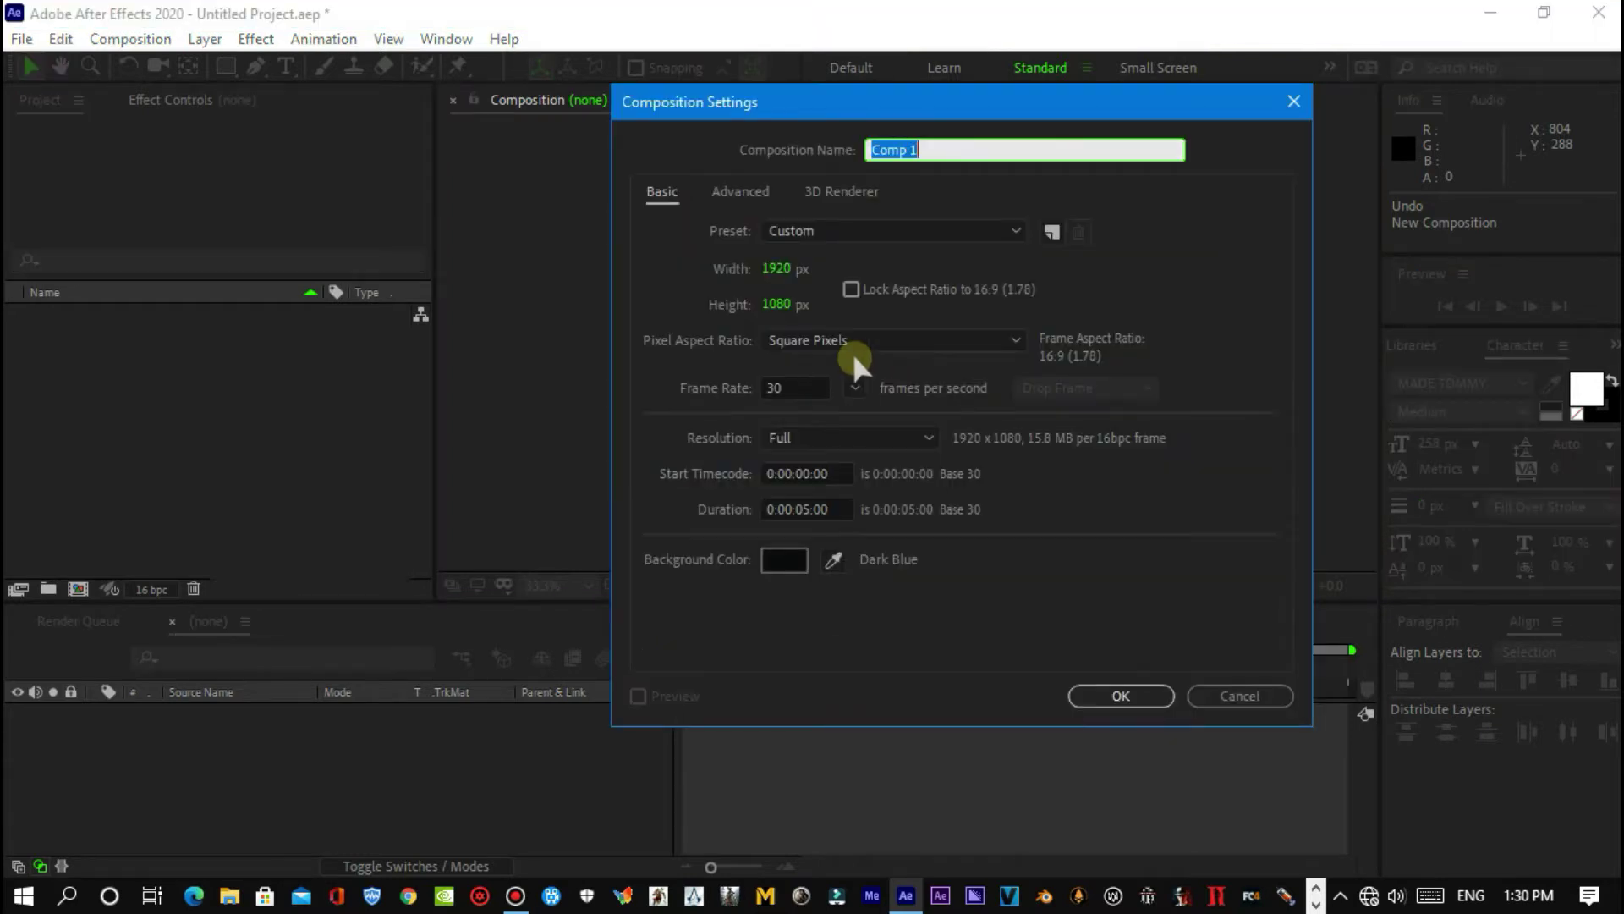
{"action": "type", "text": "Text"}
{"action": "key", "text": "Return"}
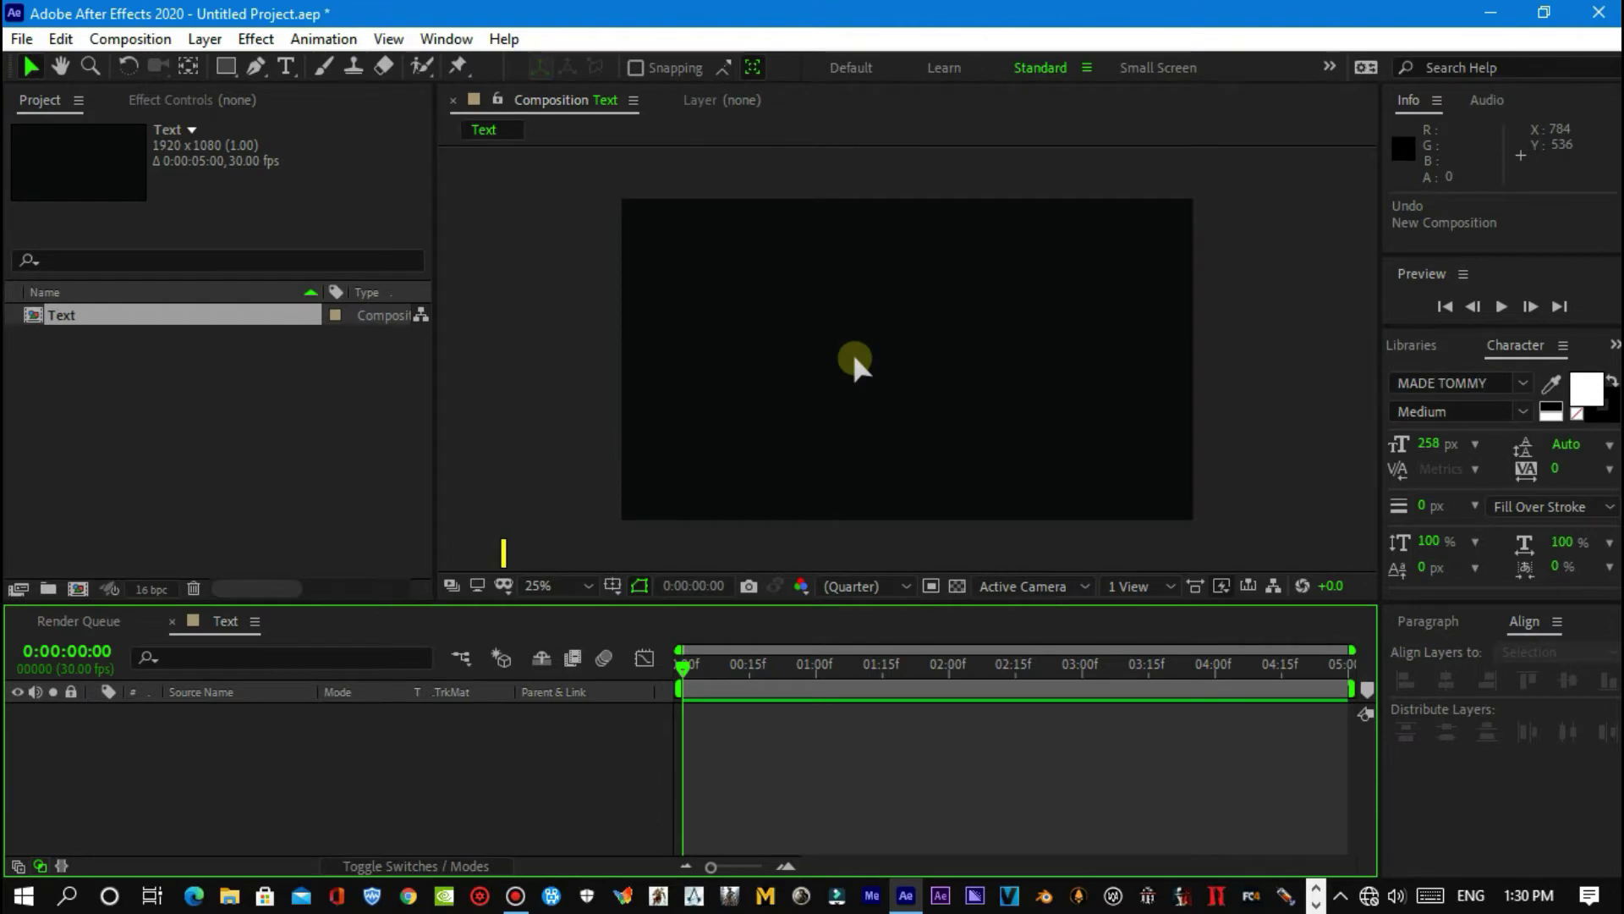
Step: Add a text layer reading FRACTAL in the composition
{"action": "left_click", "coordinate": [286, 67]}
{"action": "left_click", "coordinate": [767, 366]}
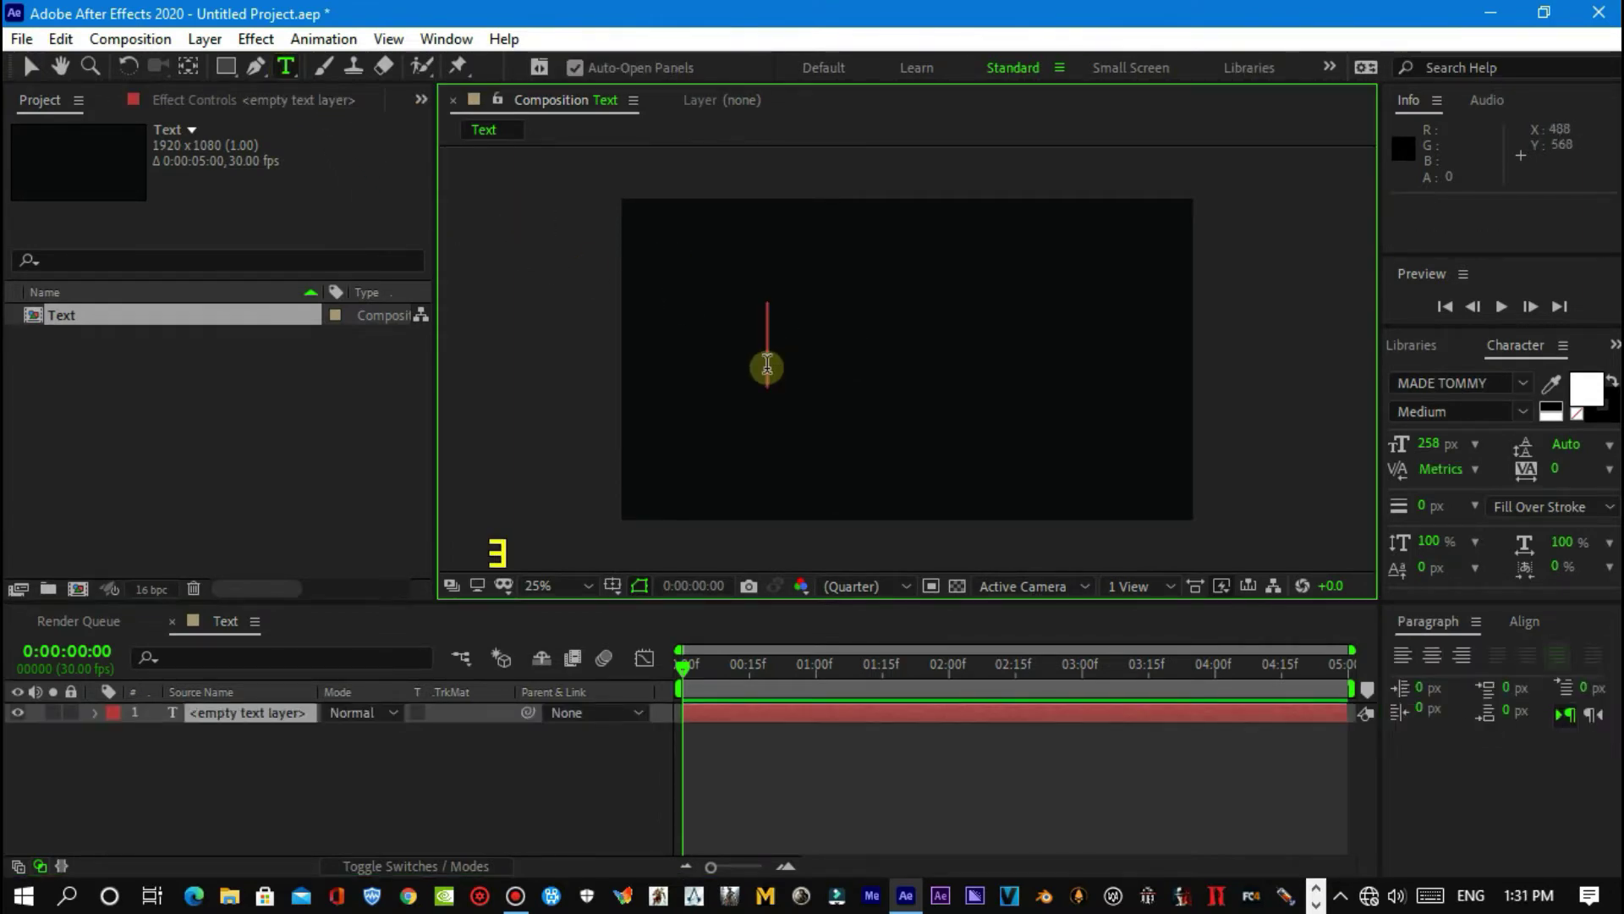
{"action": "type", "text": "FR"}
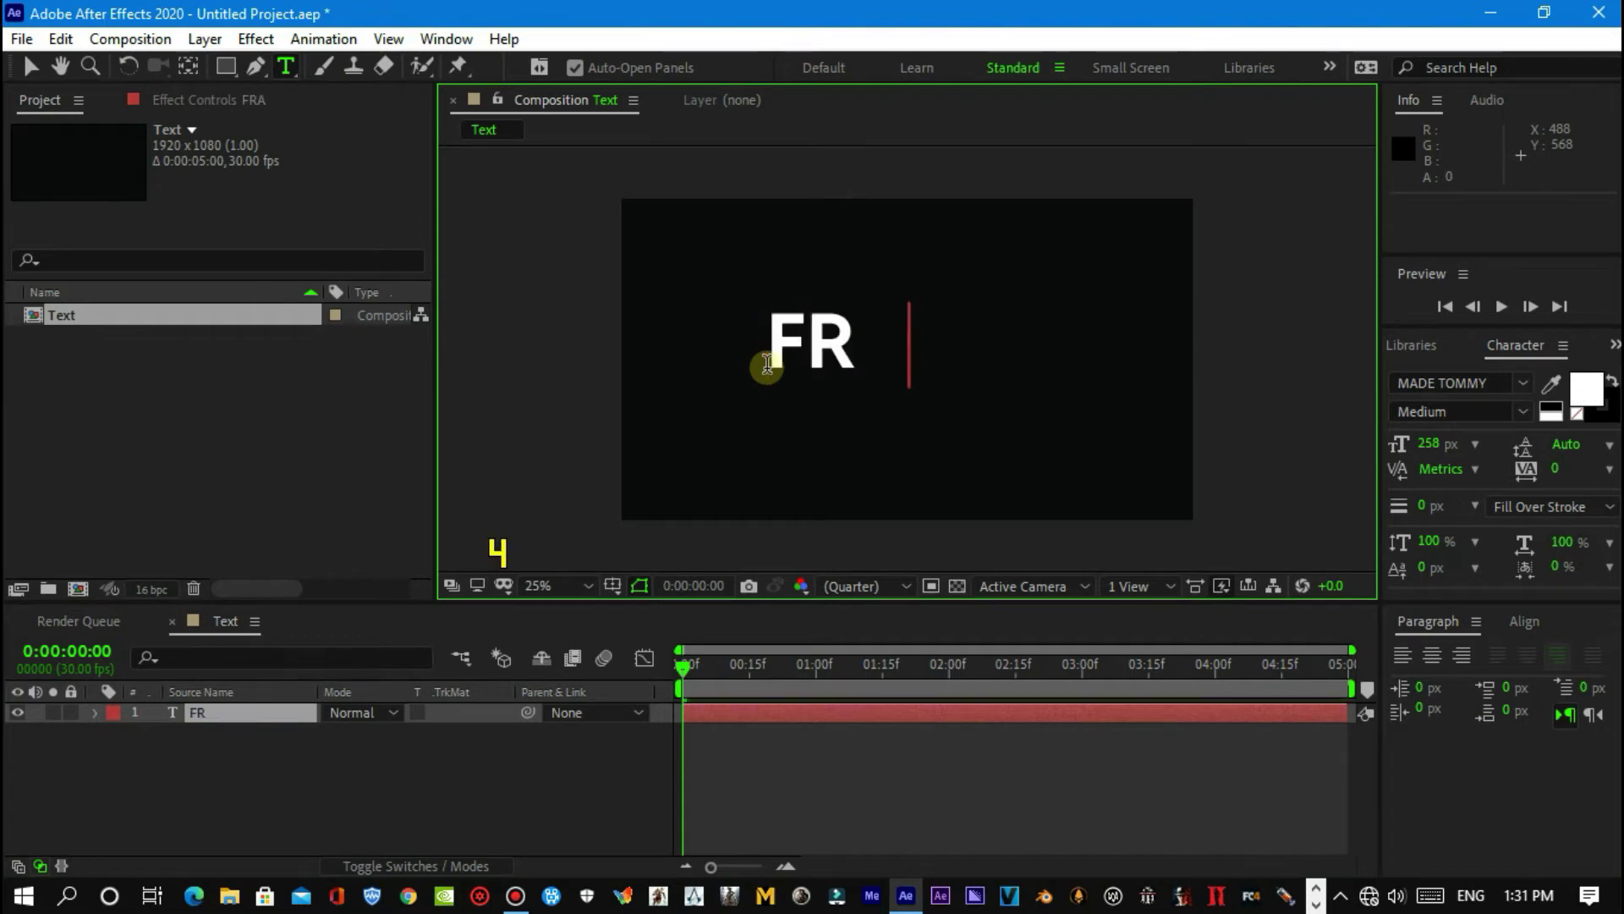
{"action": "type", "text": "ACTAL"}
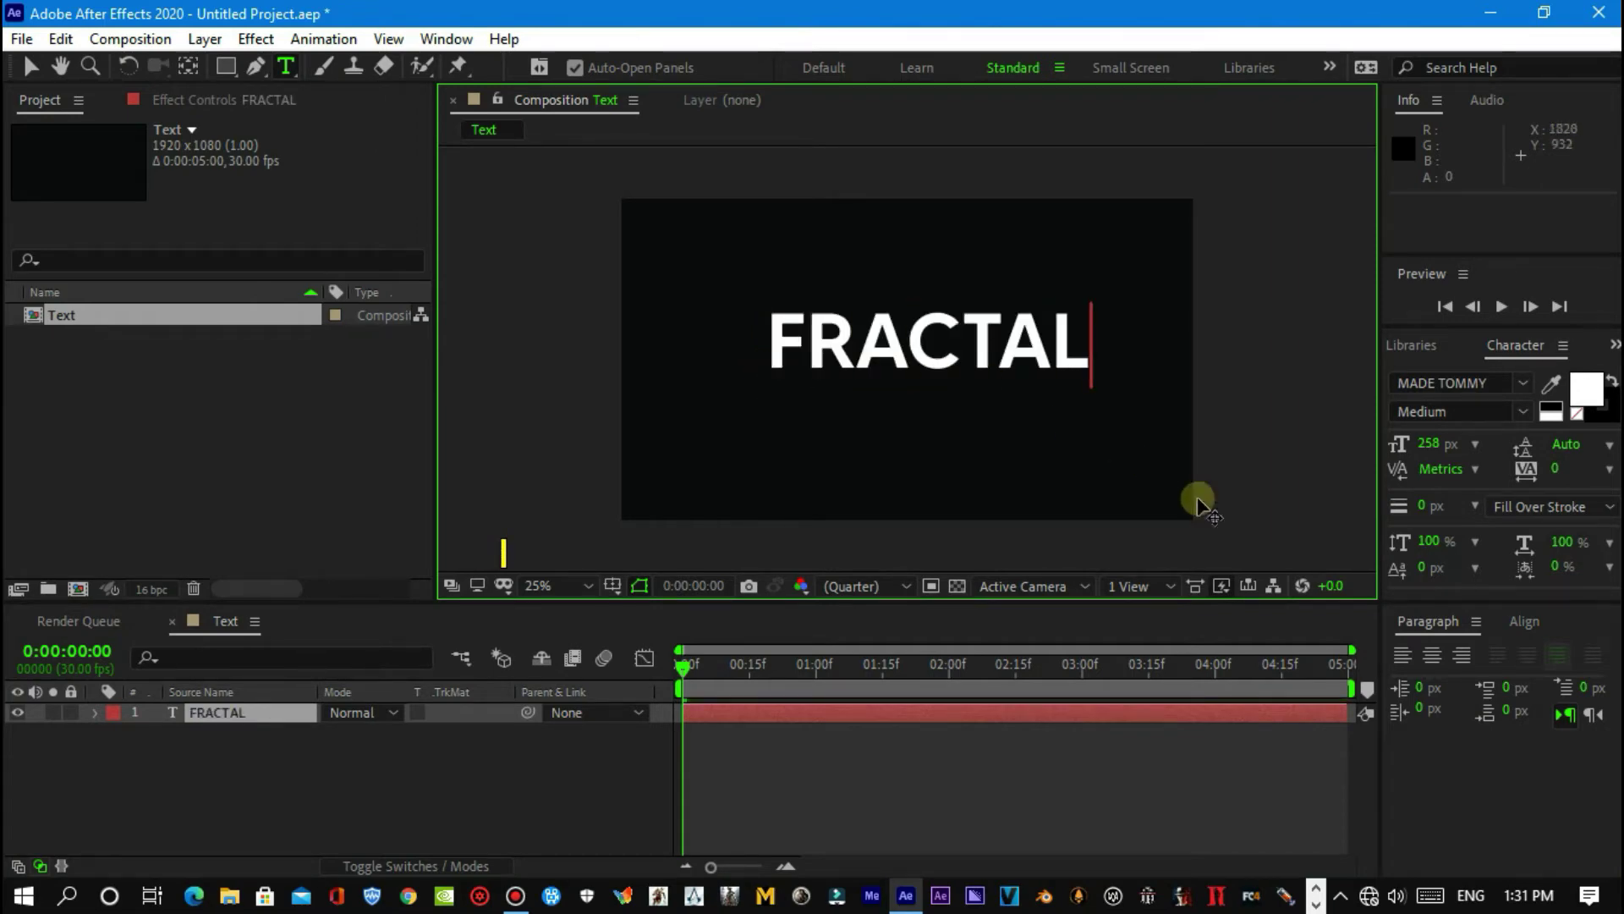
Step: Centre the FRACTAL text horizontally and vertically in the composition
{"action": "left_click", "coordinate": [1525, 621]}
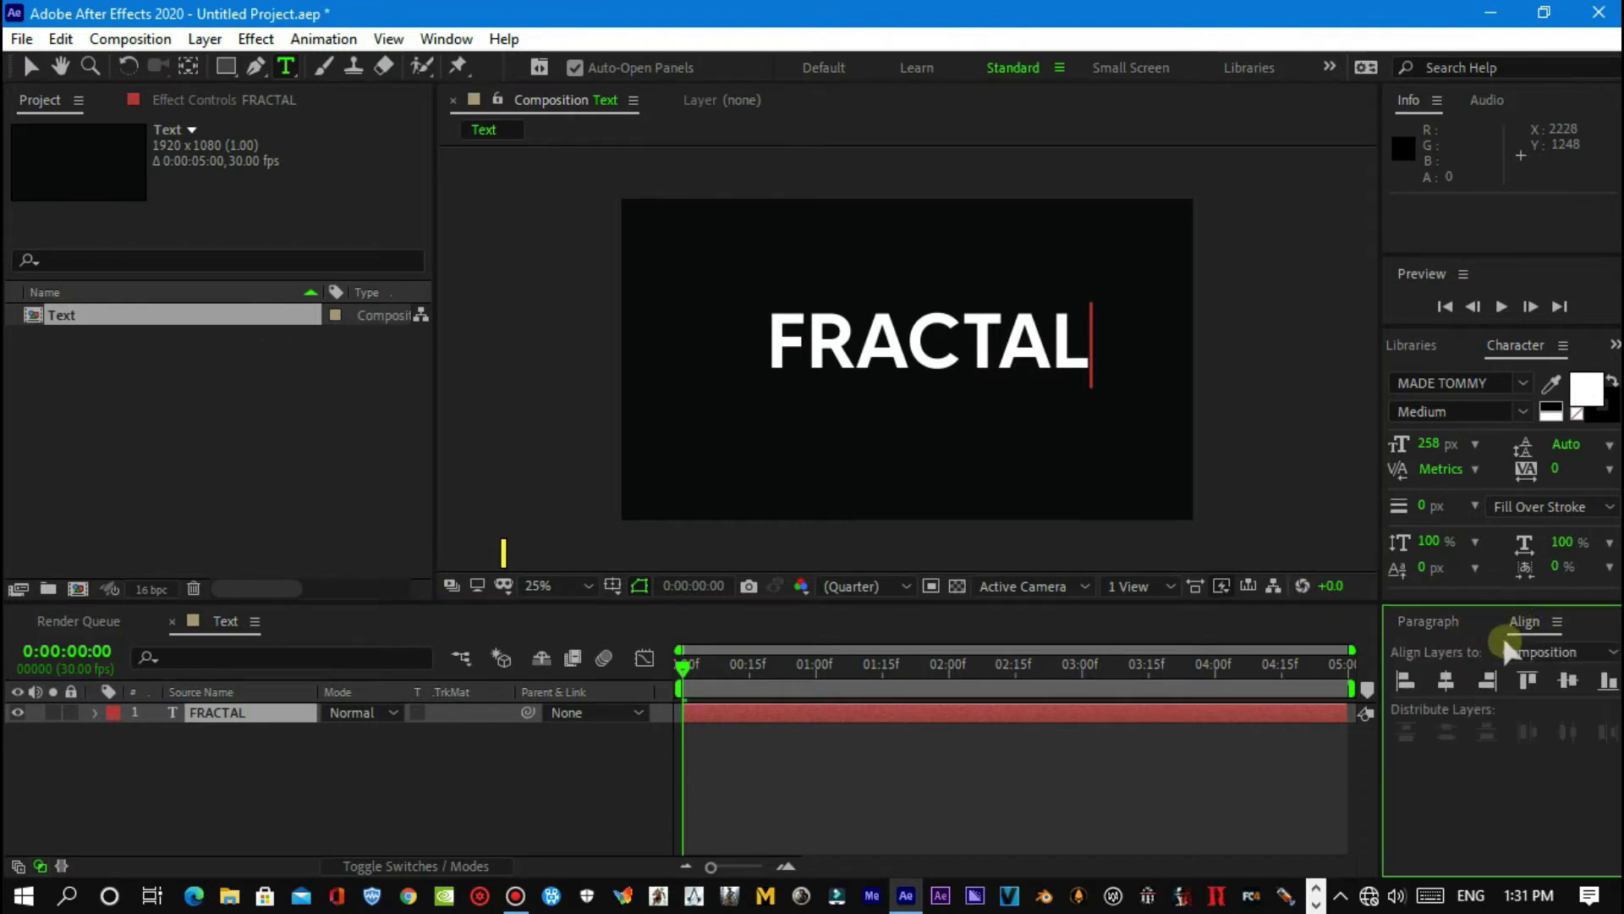
{"action": "left_click", "coordinate": [1446, 680]}
{"action": "left_click", "coordinate": [1568, 680]}
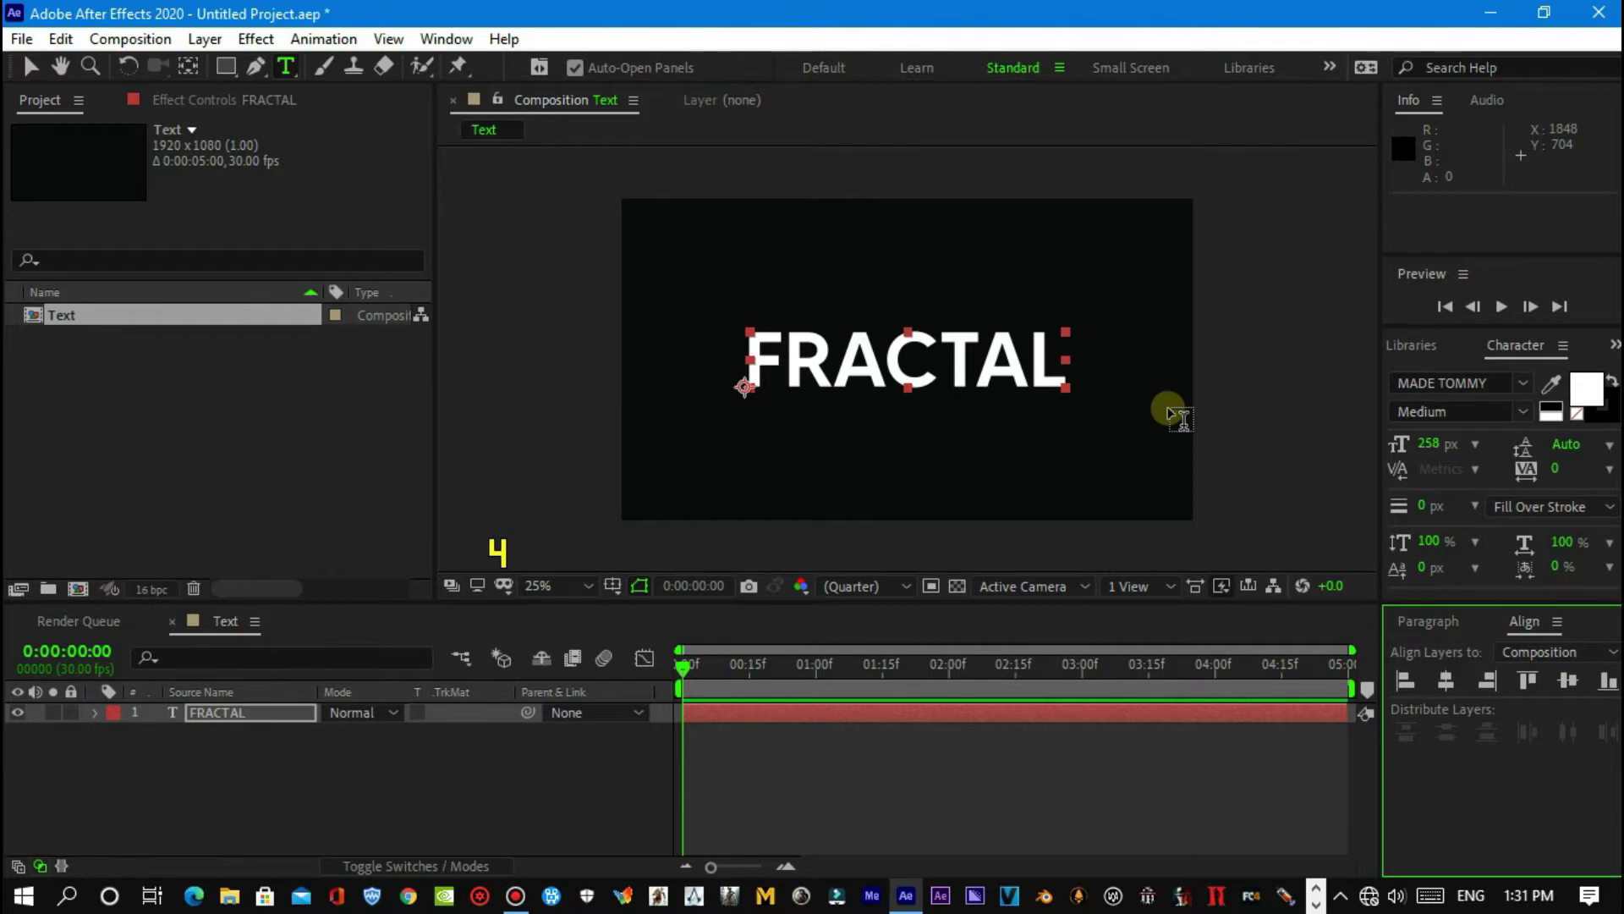
Step: Create masks from the FRACTAL text layer's letter outlines
{"action": "left_click", "coordinate": [283, 717]}
{"action": "right_click", "coordinate": [283, 719]}
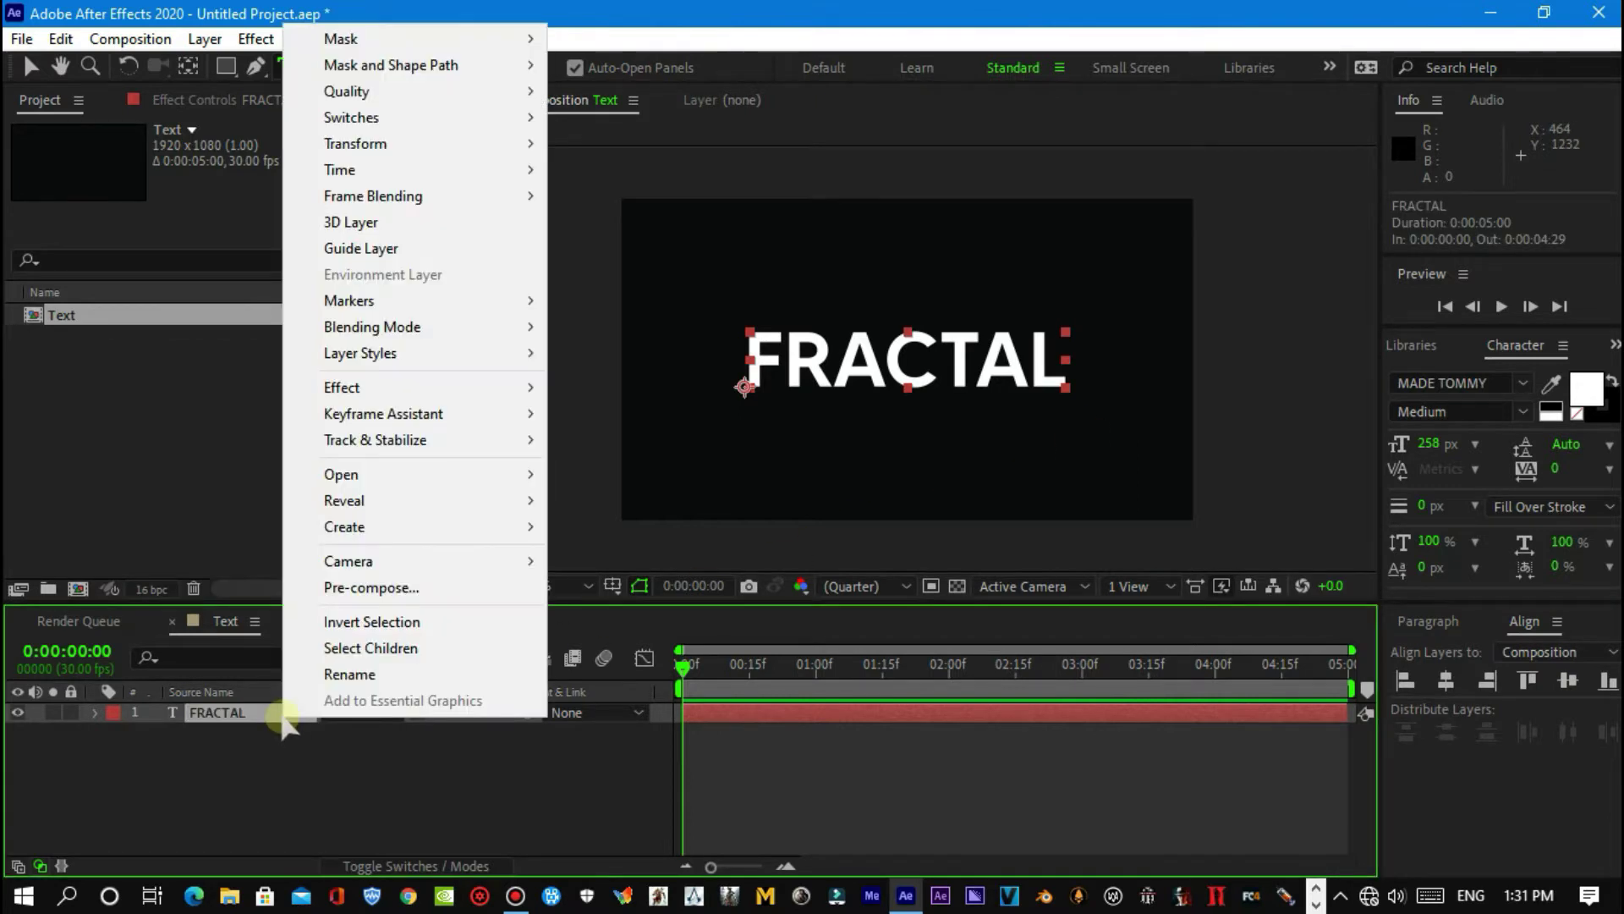
{"action": "mouse_move", "coordinate": [395, 541]}
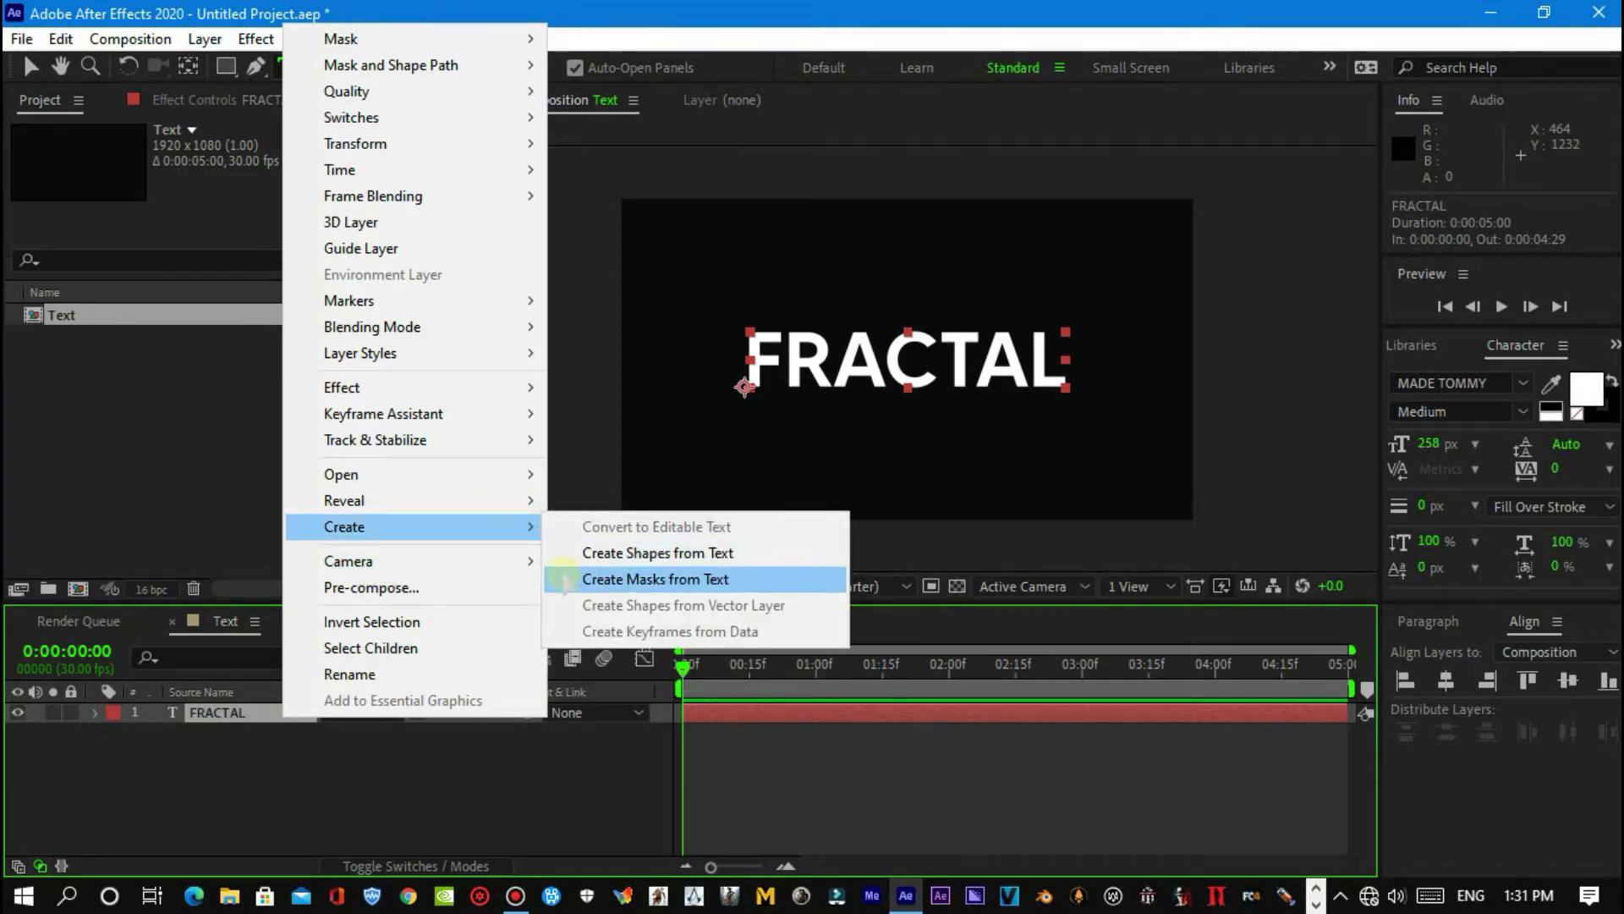
{"action": "left_click", "coordinate": [565, 578]}
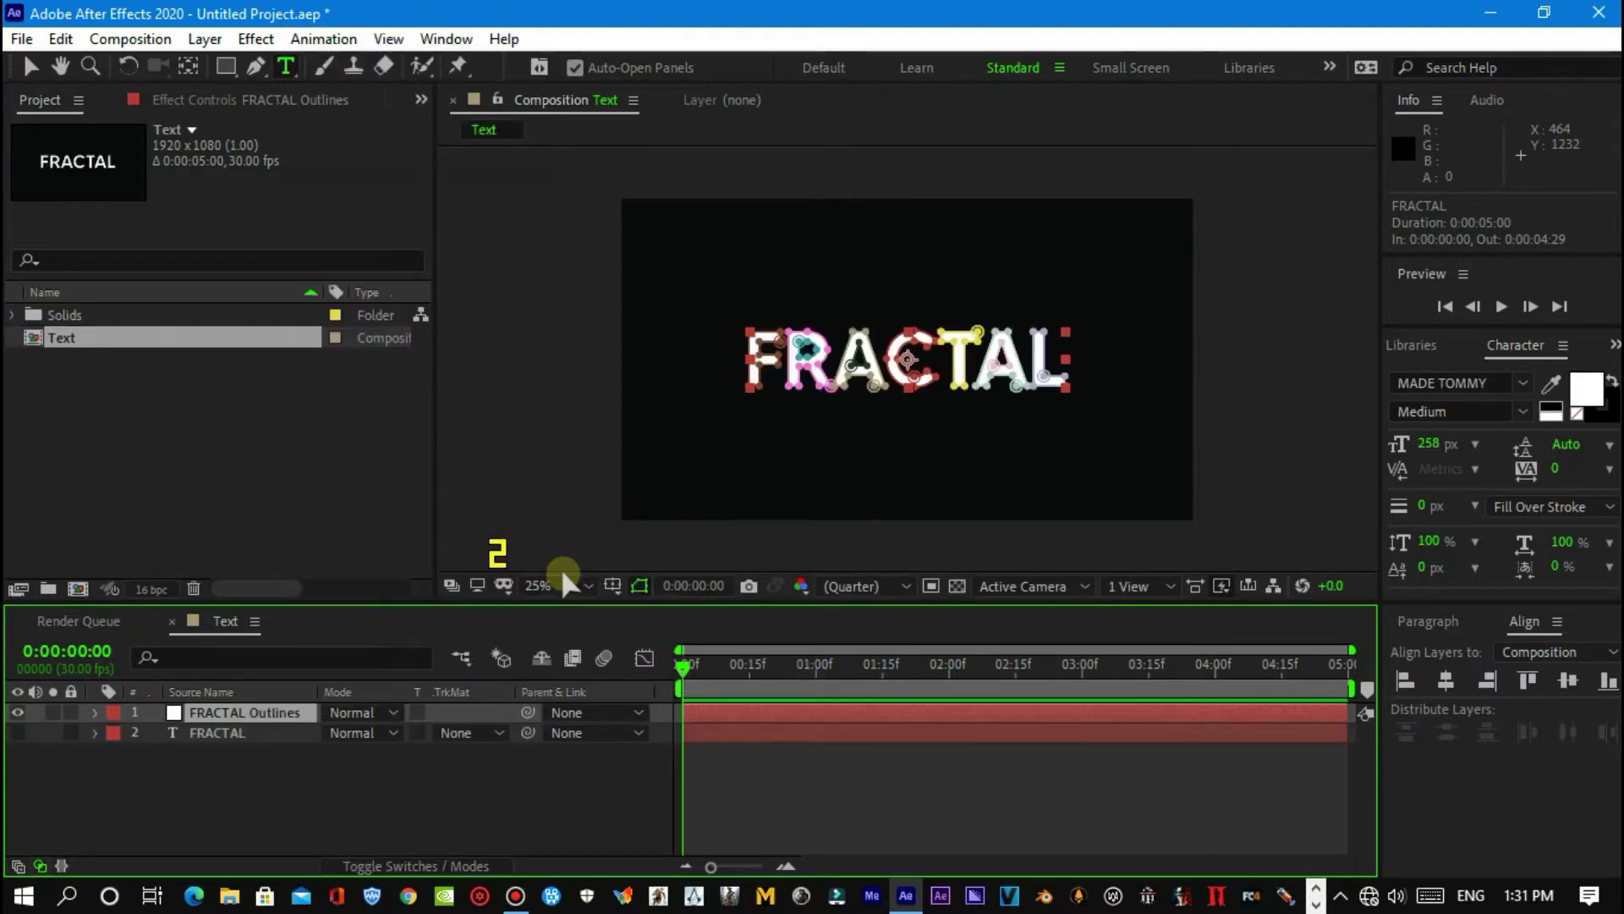
Step: Apply the Stroke effect to the FRACTAL Outlines layer
{"action": "key", "text": "ctrl+space"}
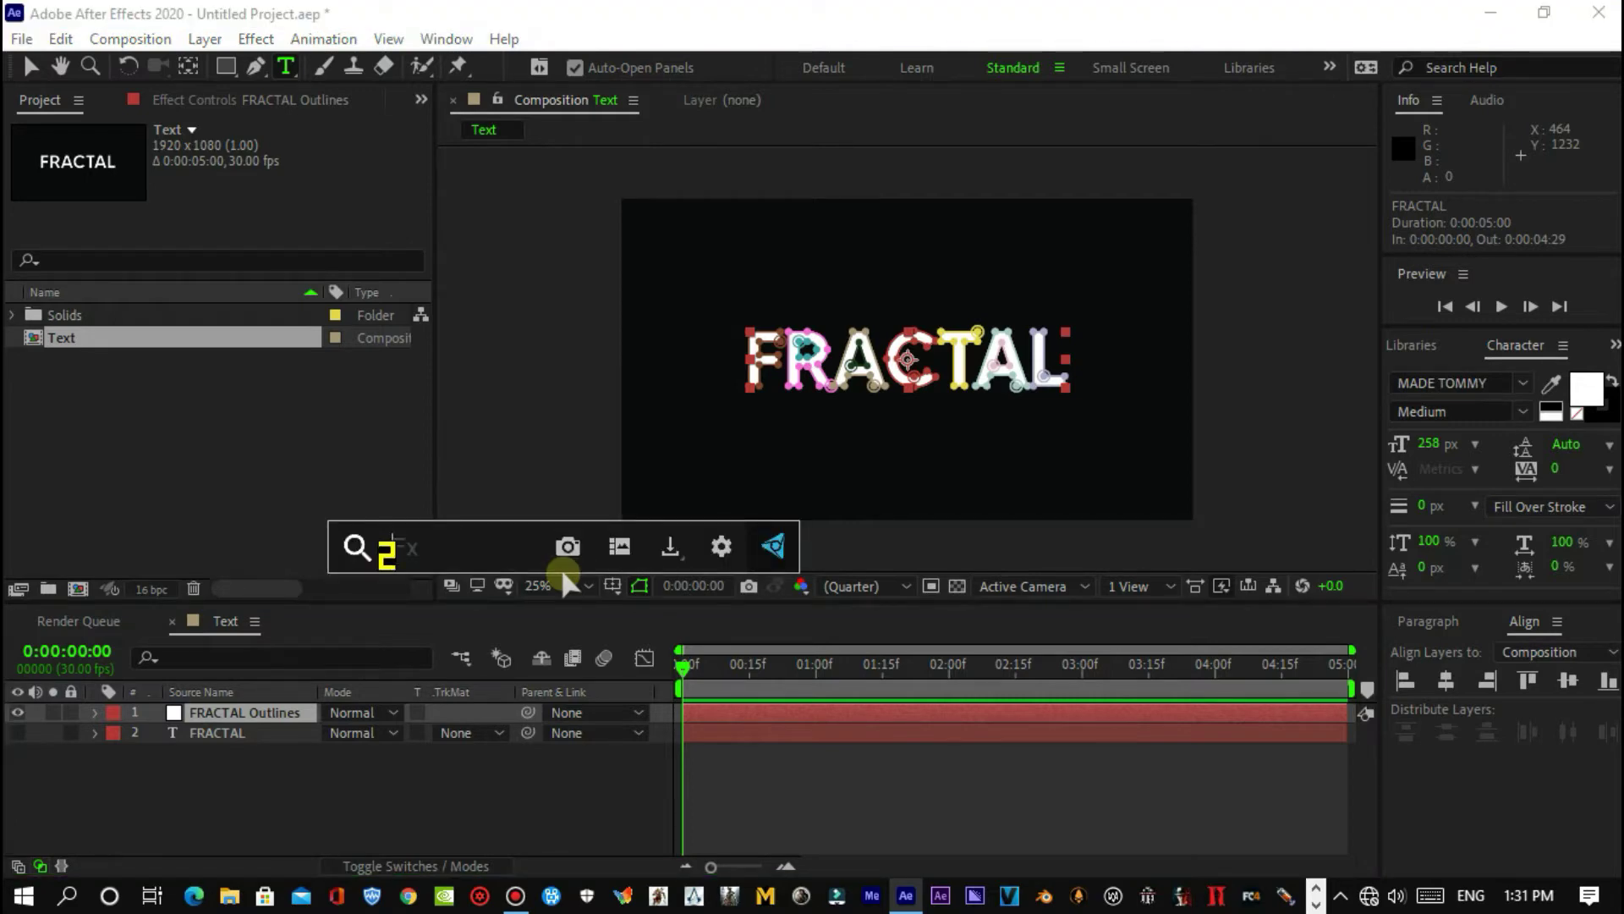
{"action": "type", "text": "str"}
{"action": "key", "text": "Down"}
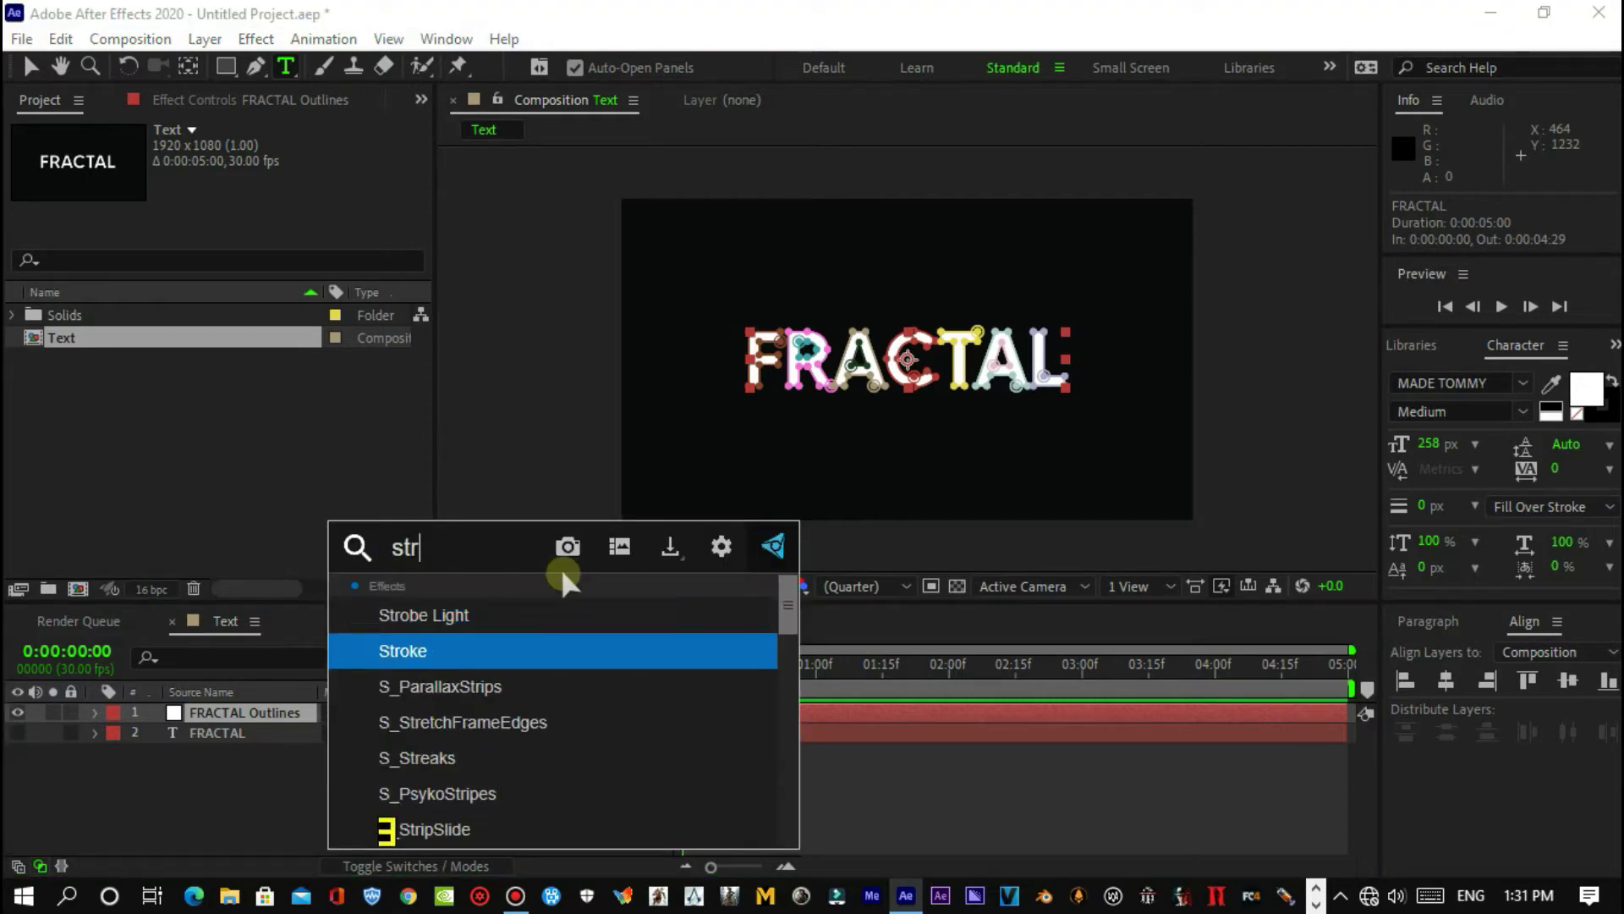
{"action": "key", "text": "Return"}
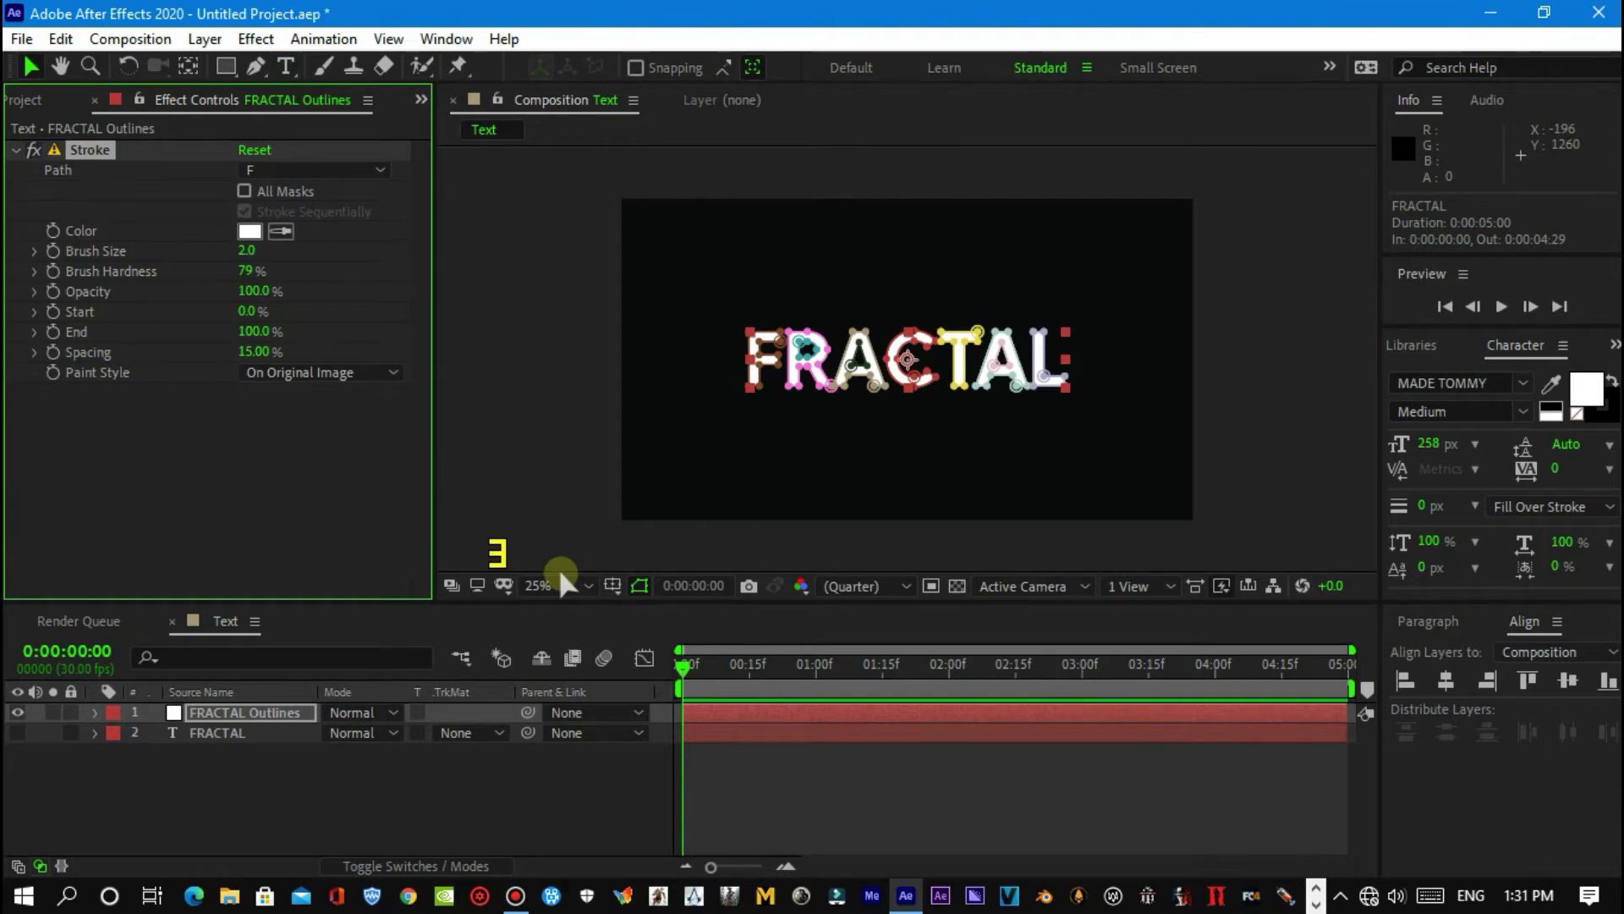
Step: Set Stroke to paint On Transparent across all masks sequentially with brush size 6.5
{"action": "left_click", "coordinate": [370, 373]}
{"action": "left_click", "coordinate": [362, 423]}
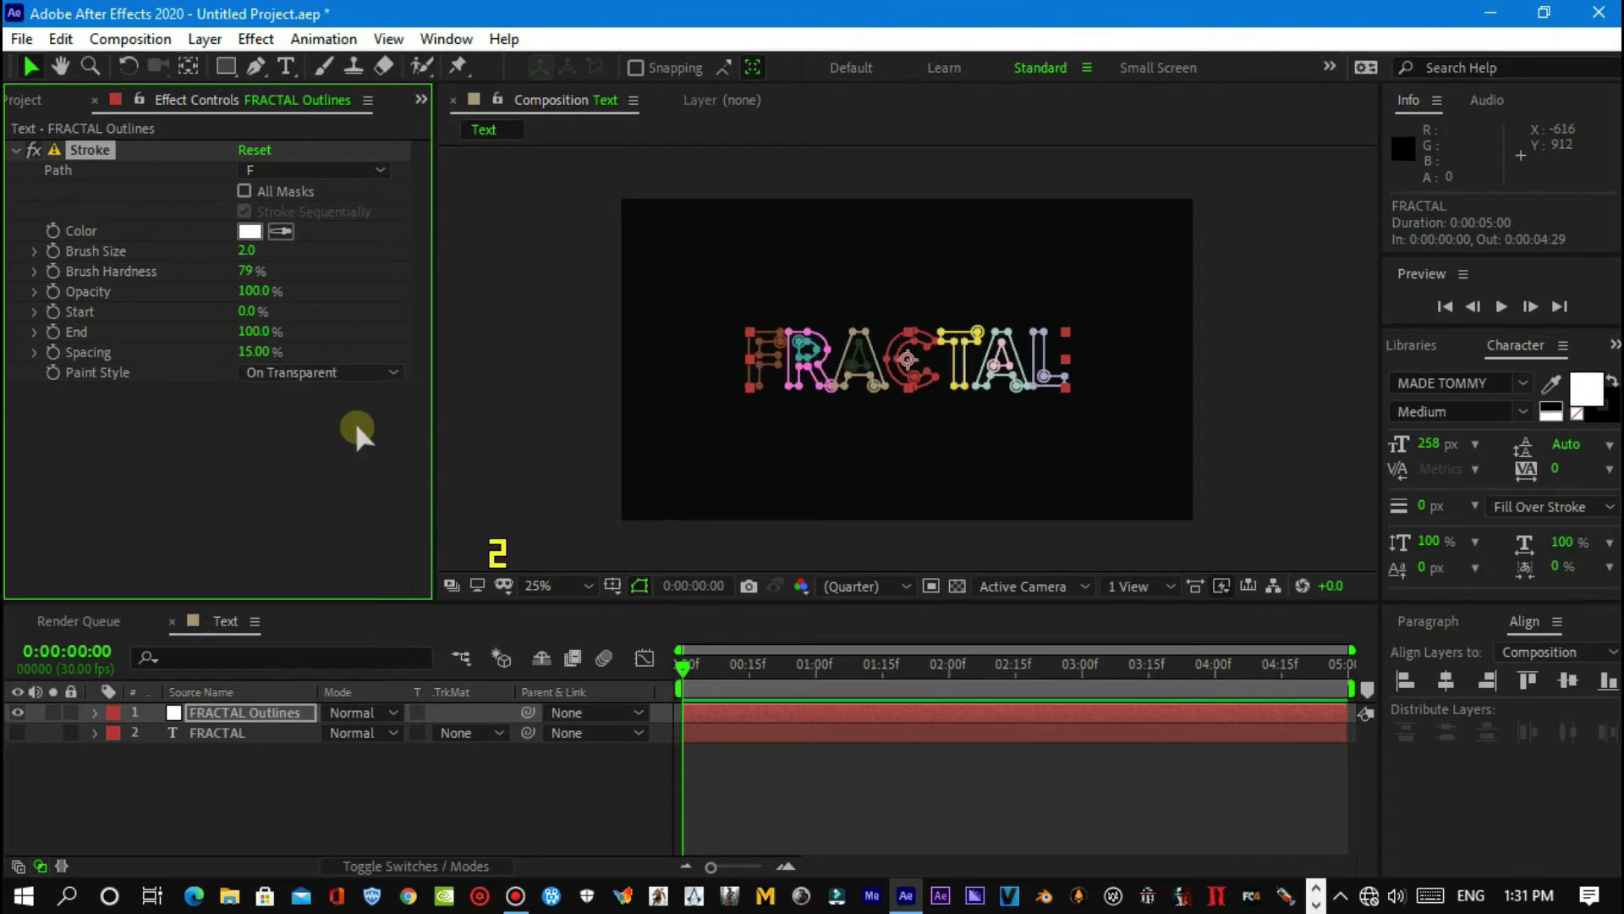
{"action": "left_click", "coordinate": [490, 423]}
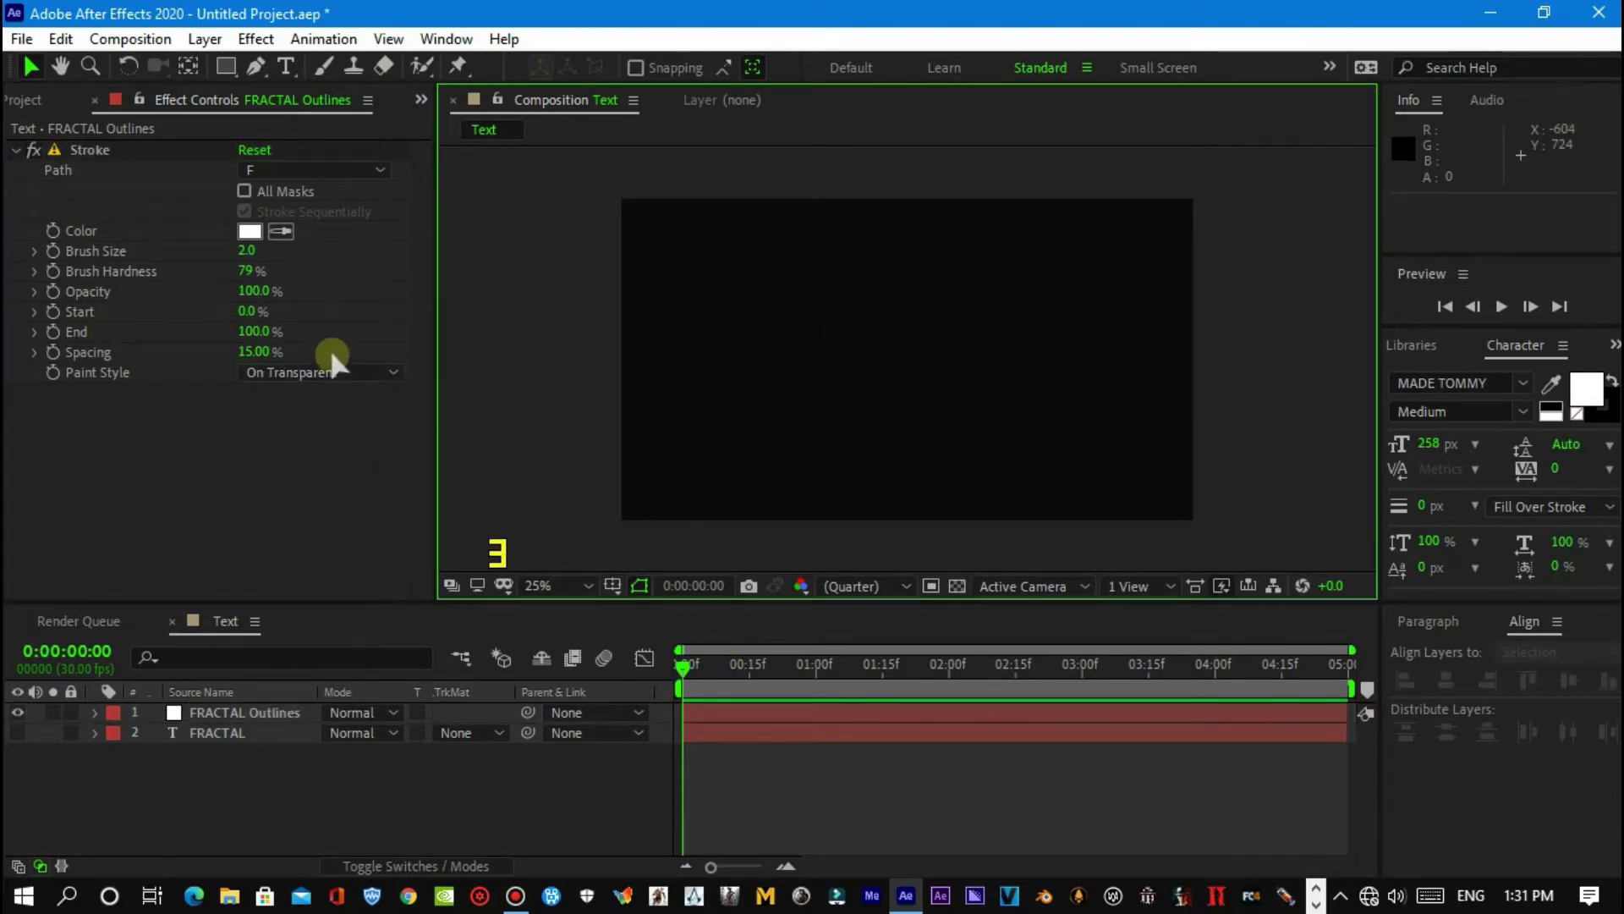
{"action": "left_click", "coordinate": [245, 192]}
{"action": "left_click", "coordinate": [244, 192]}
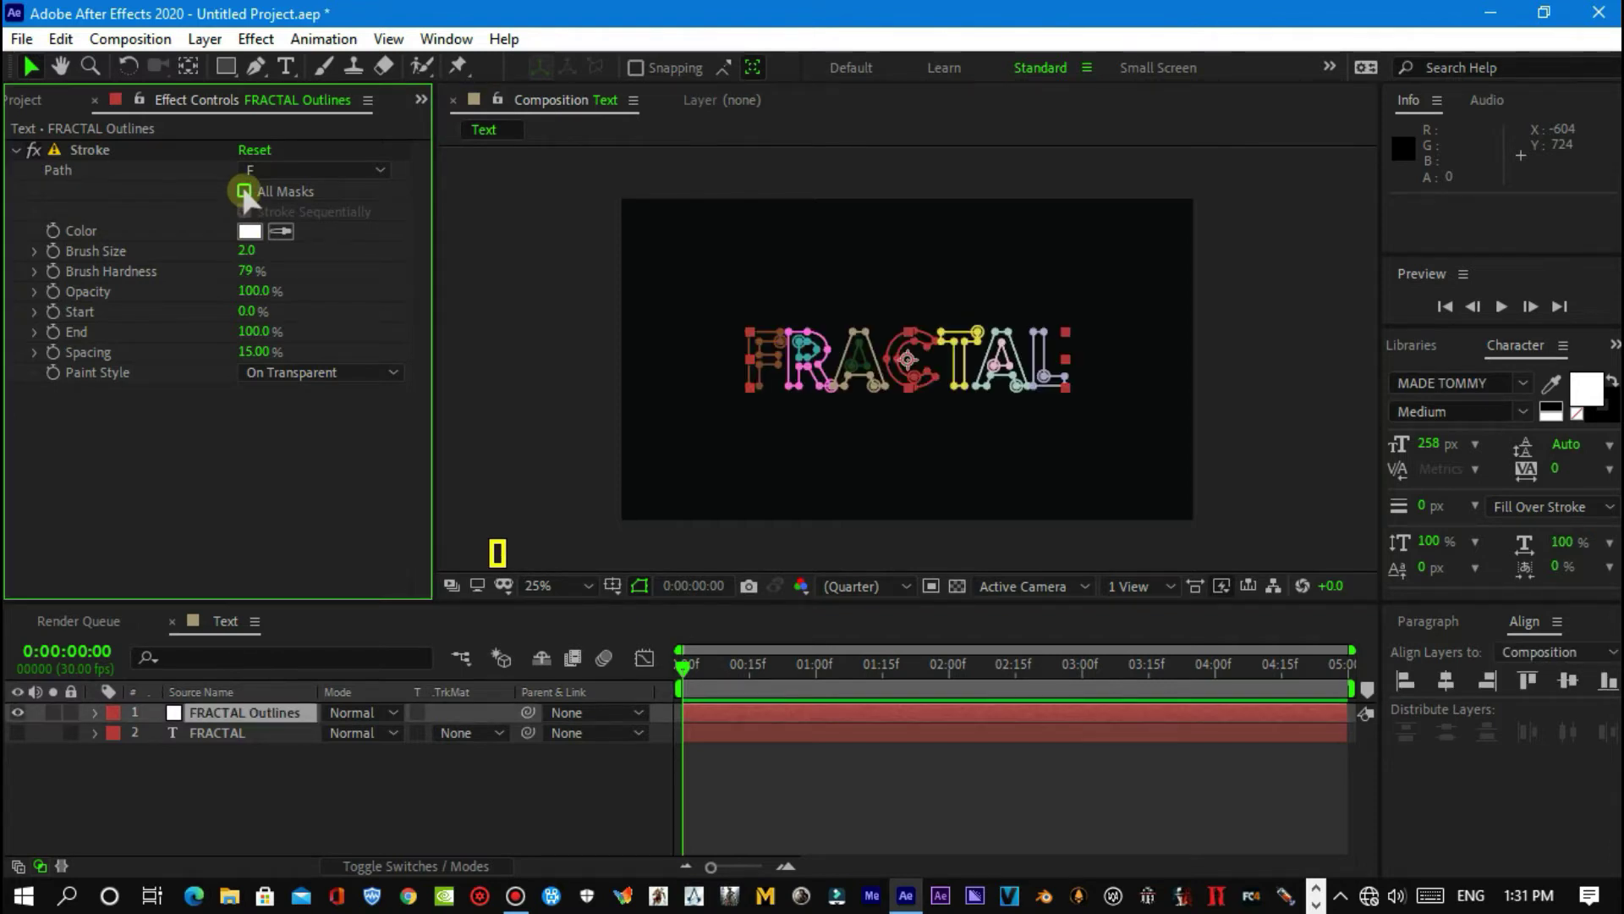
{"action": "left_click", "coordinate": [244, 192]}
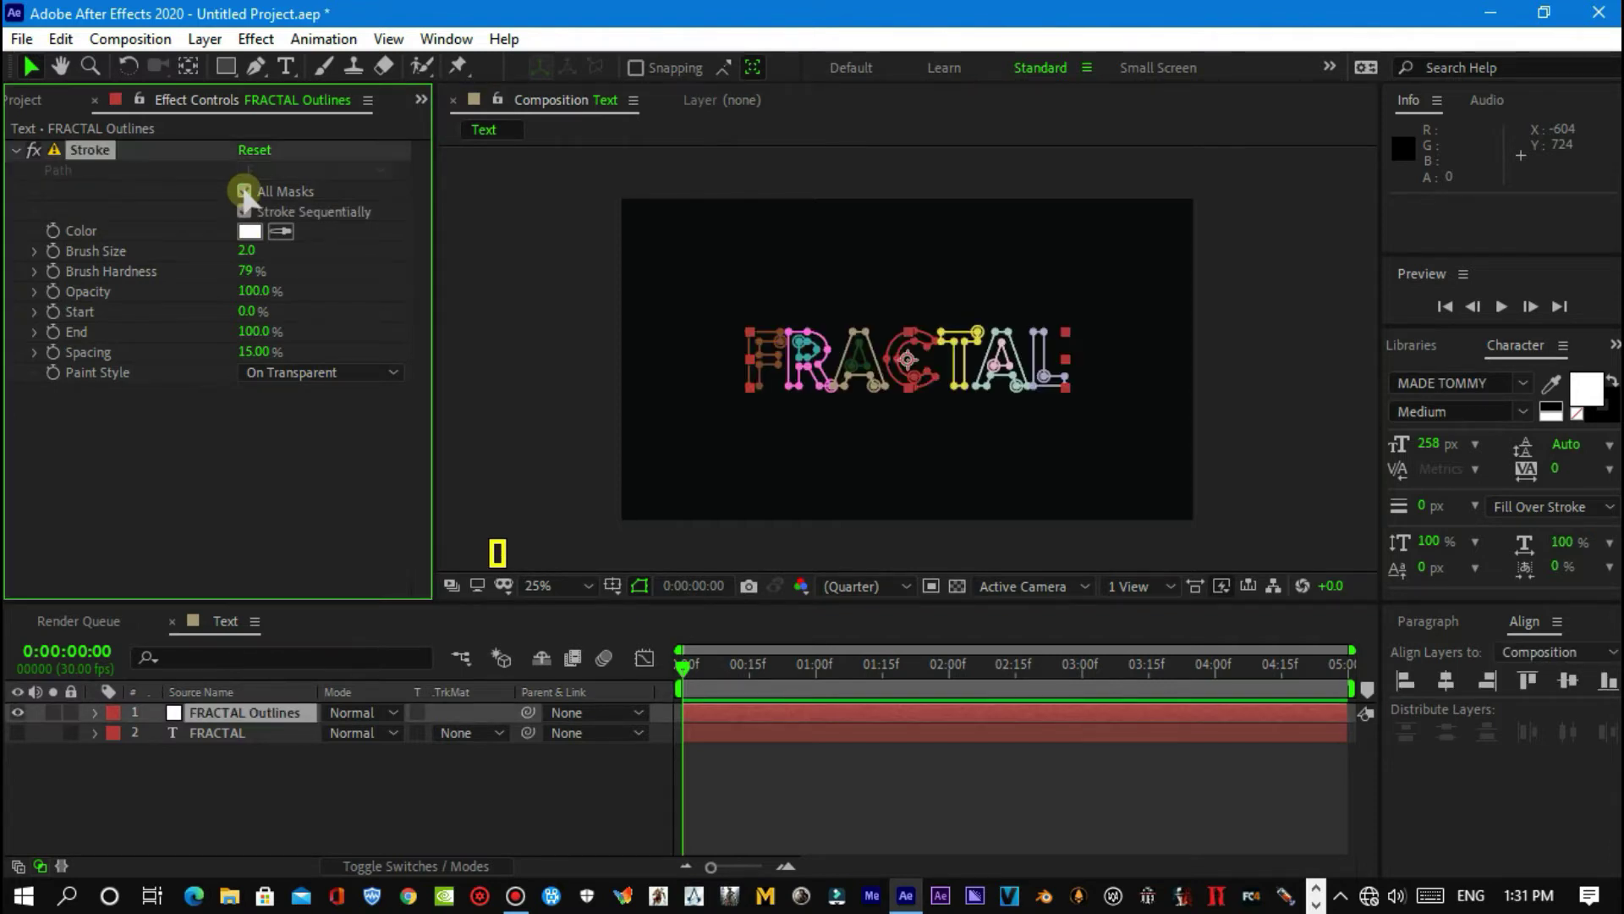
{"action": "left_click", "coordinate": [247, 251]}
{"action": "type", "text": "6.5"}
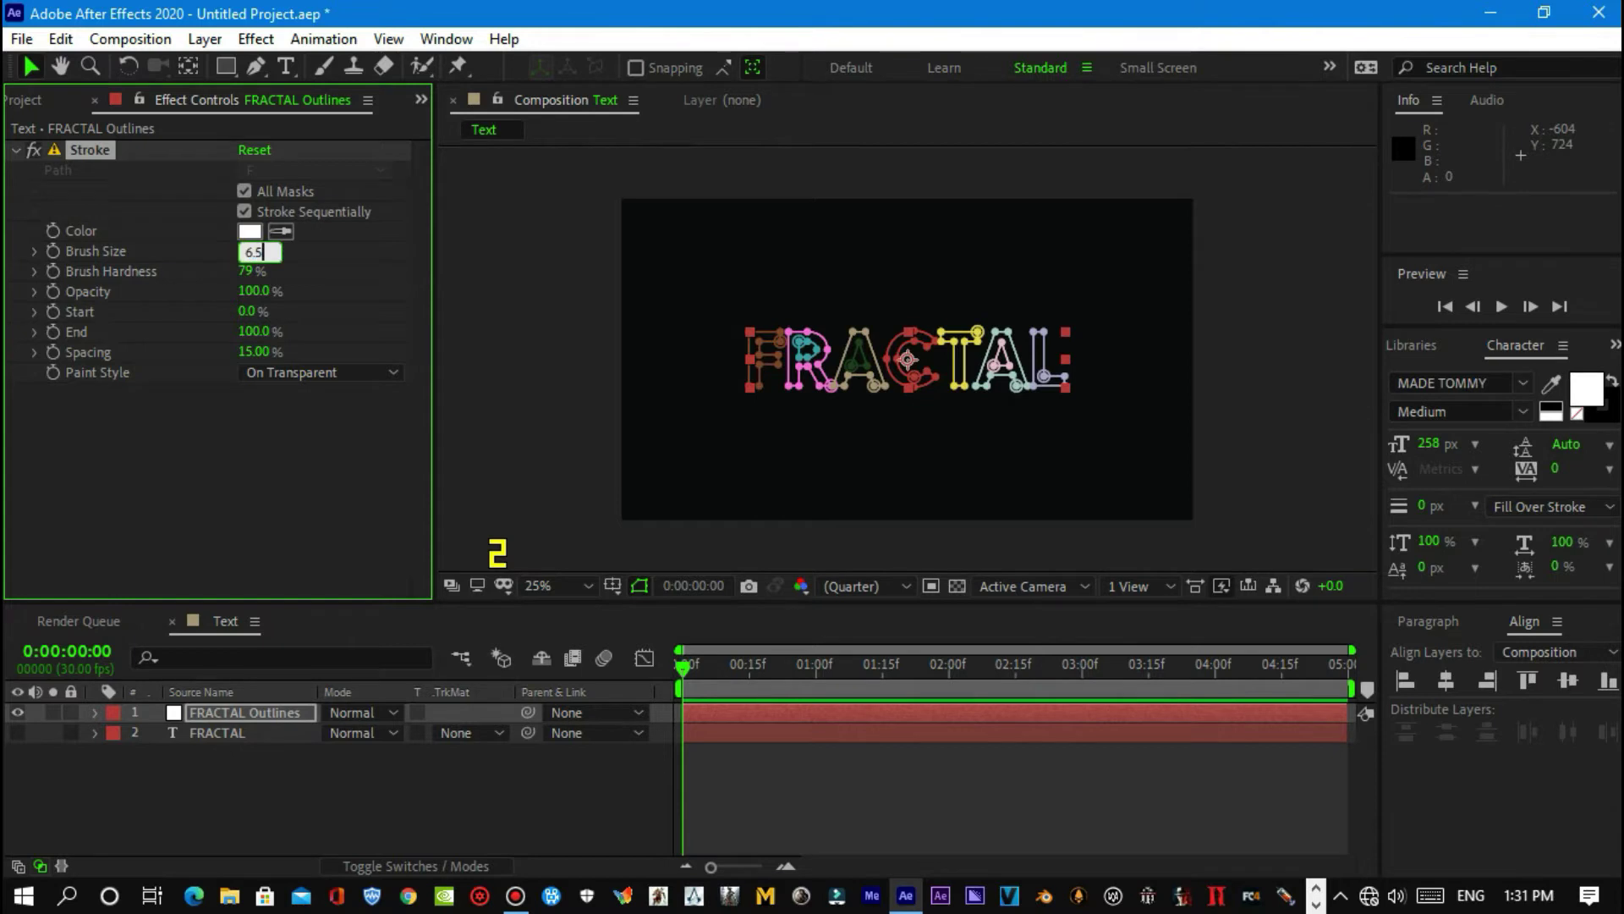
{"action": "left_click", "coordinate": [250, 252]}
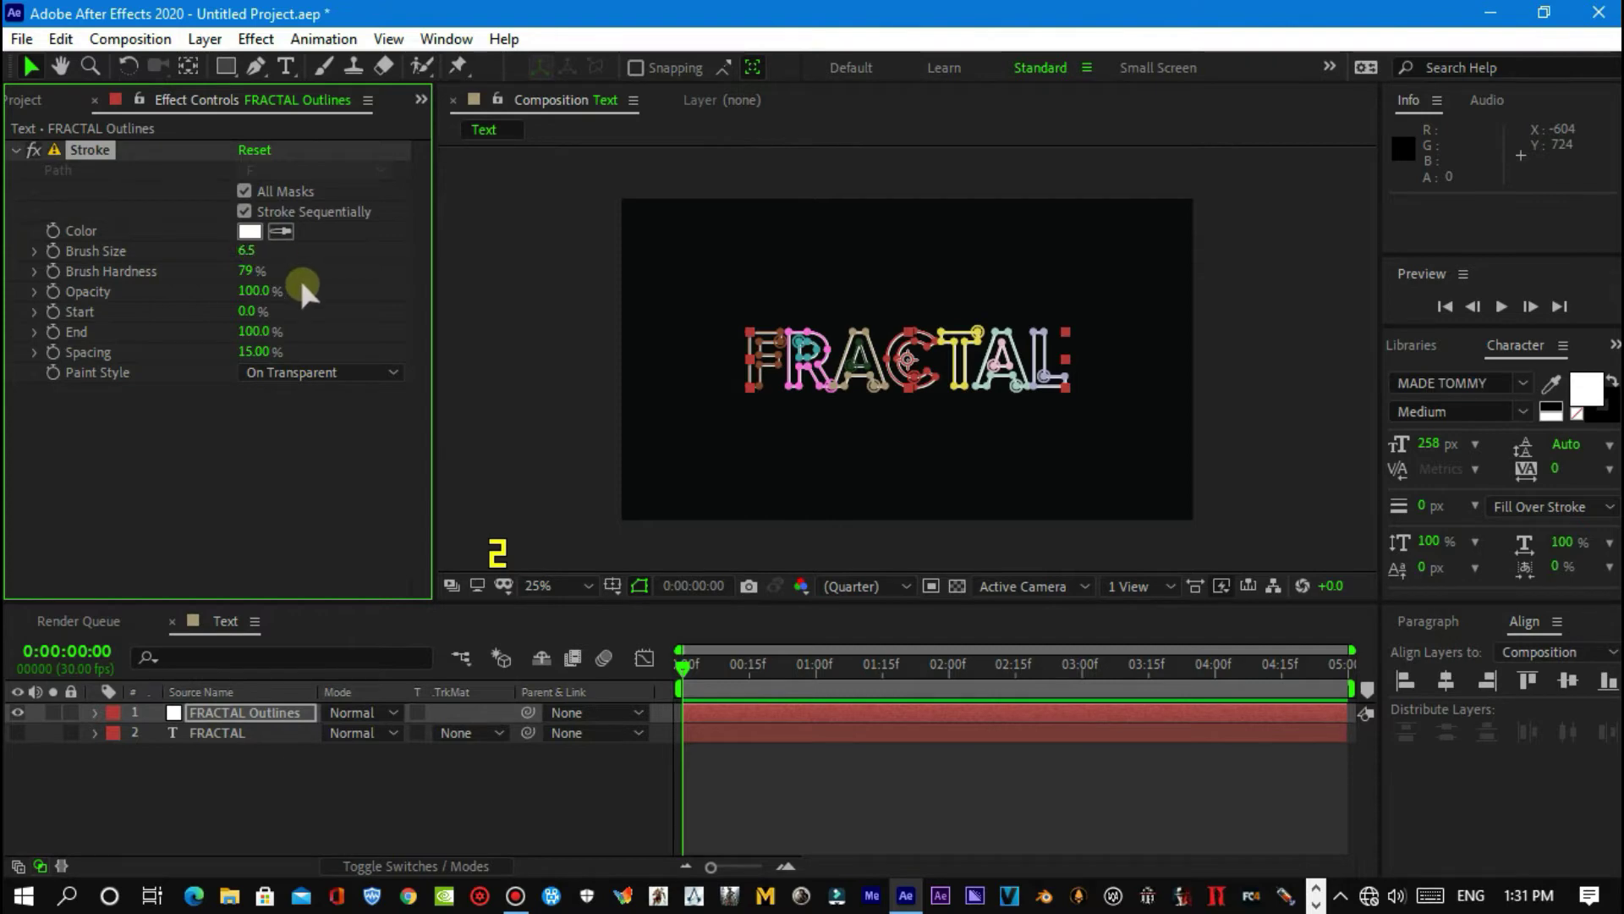
Step: Keyframe Stroke End from 0% at 0:00 to 100% at about 4 seconds
{"action": "left_click", "coordinate": [692, 669]}
{"action": "left_click_drag", "start_coordinate": [696, 670], "coordinate": [1238, 713]}
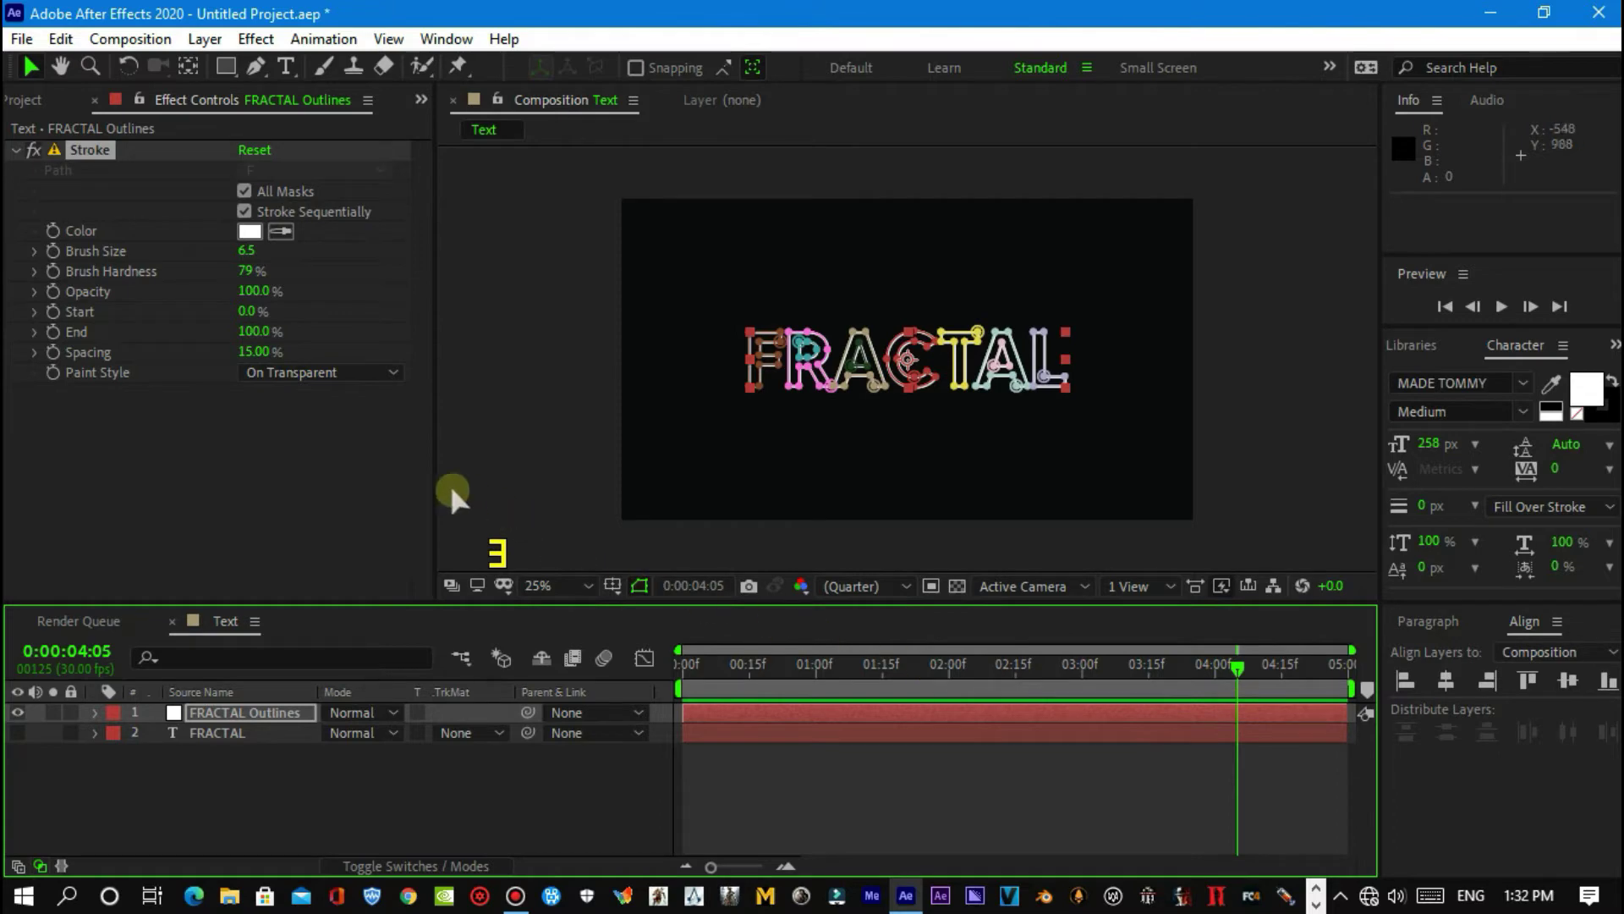
{"action": "left_click", "coordinate": [53, 332]}
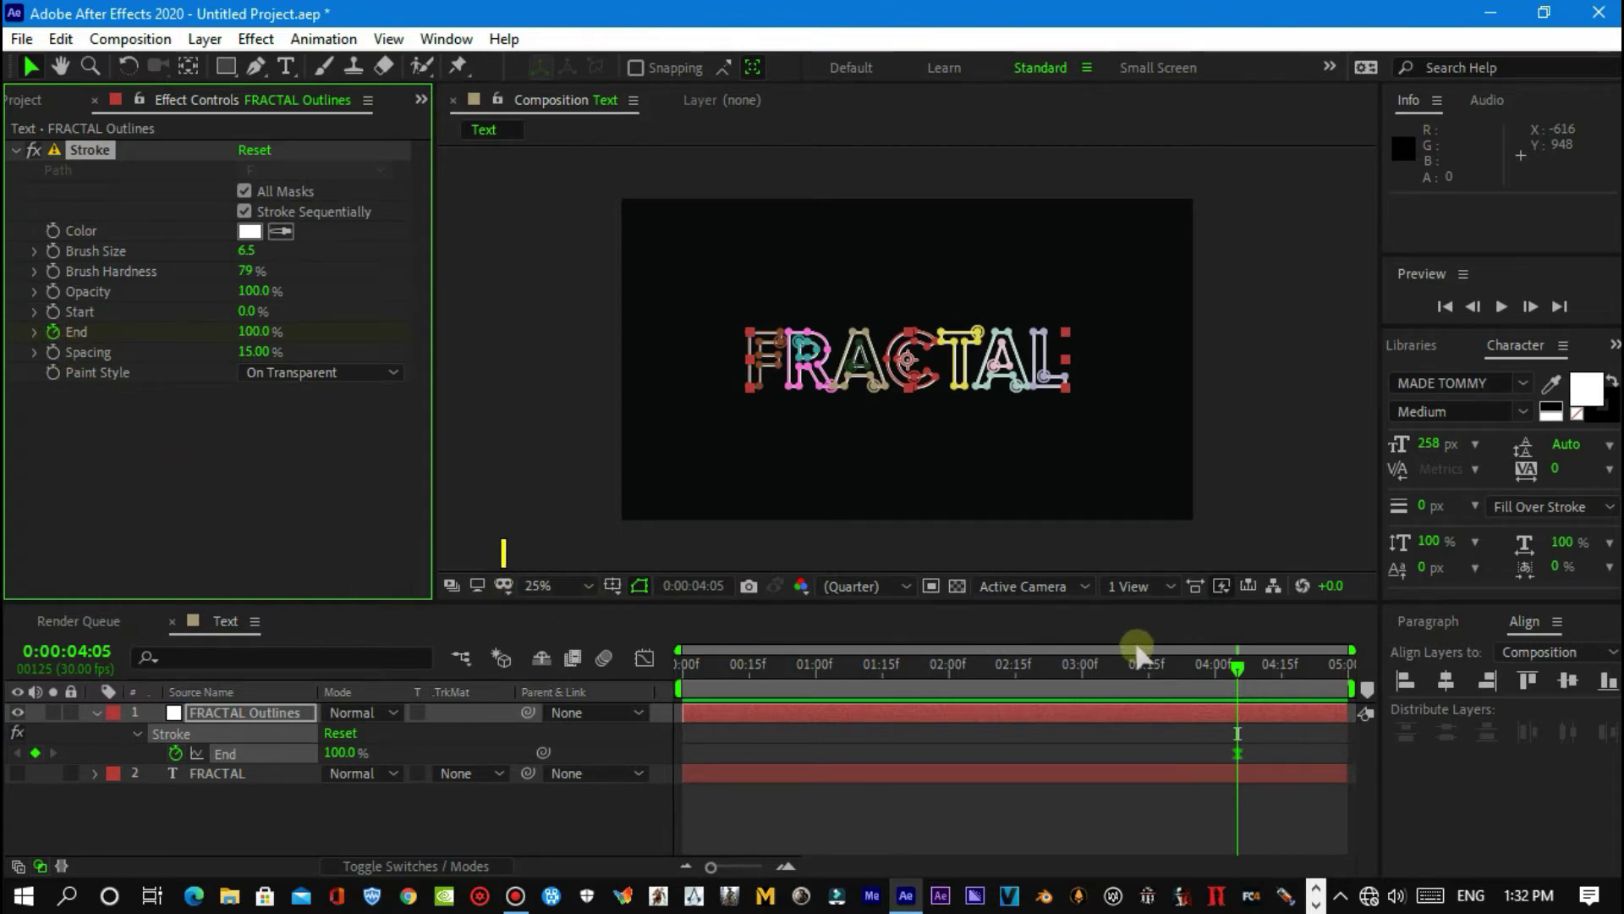
{"action": "left_click_drag", "start_coordinate": [1235, 670], "coordinate": [667, 695]}
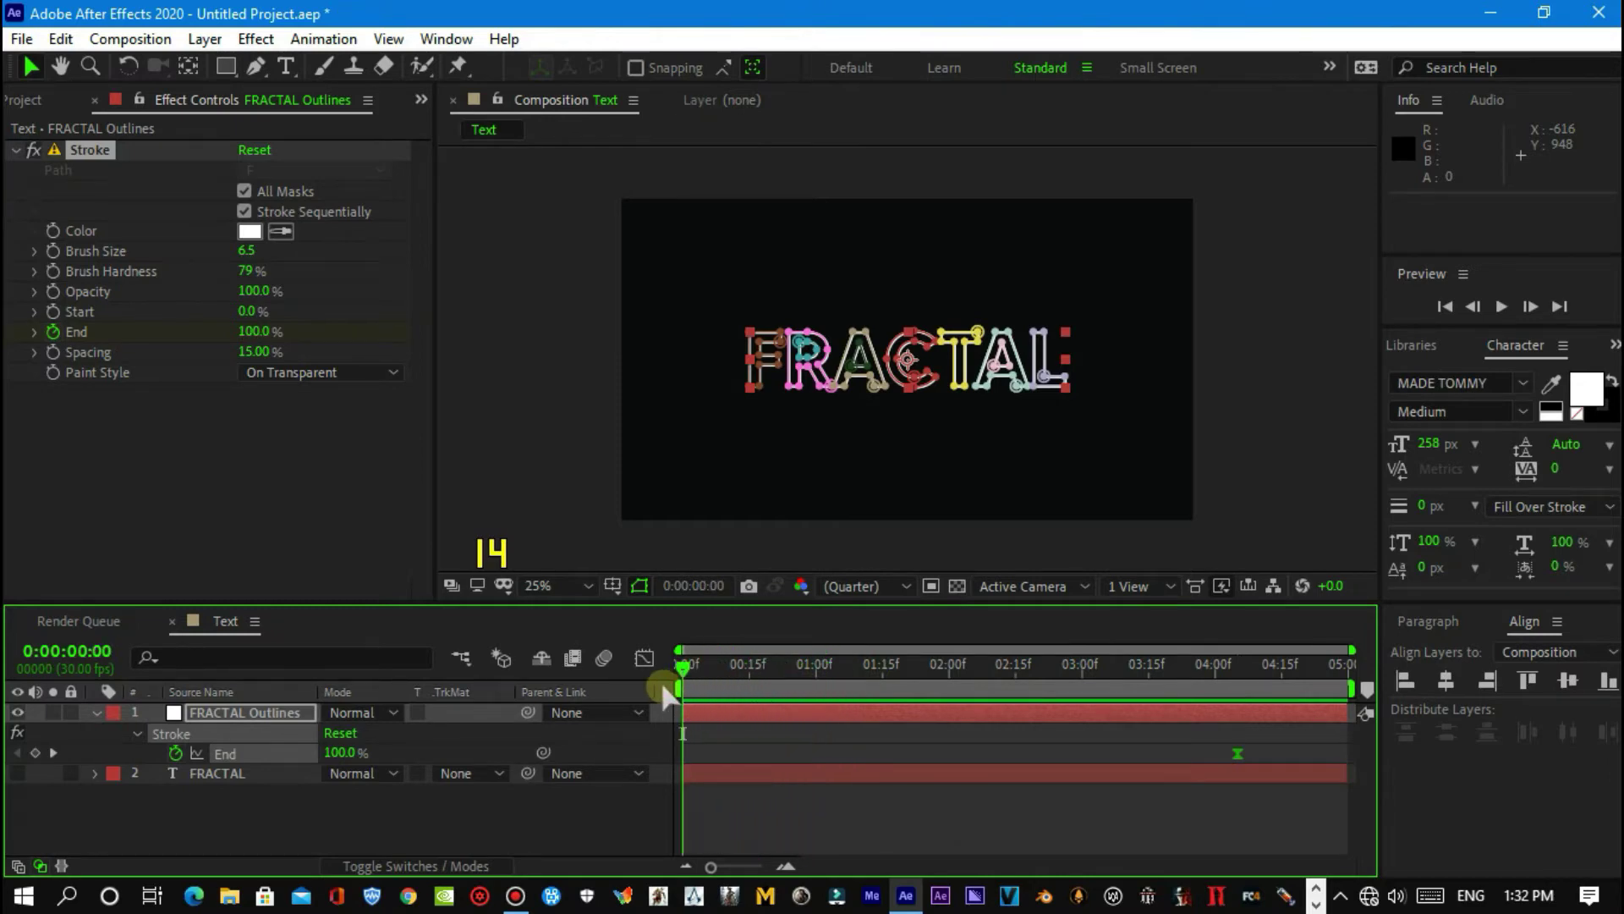
{"action": "left_click", "coordinate": [334, 752]}
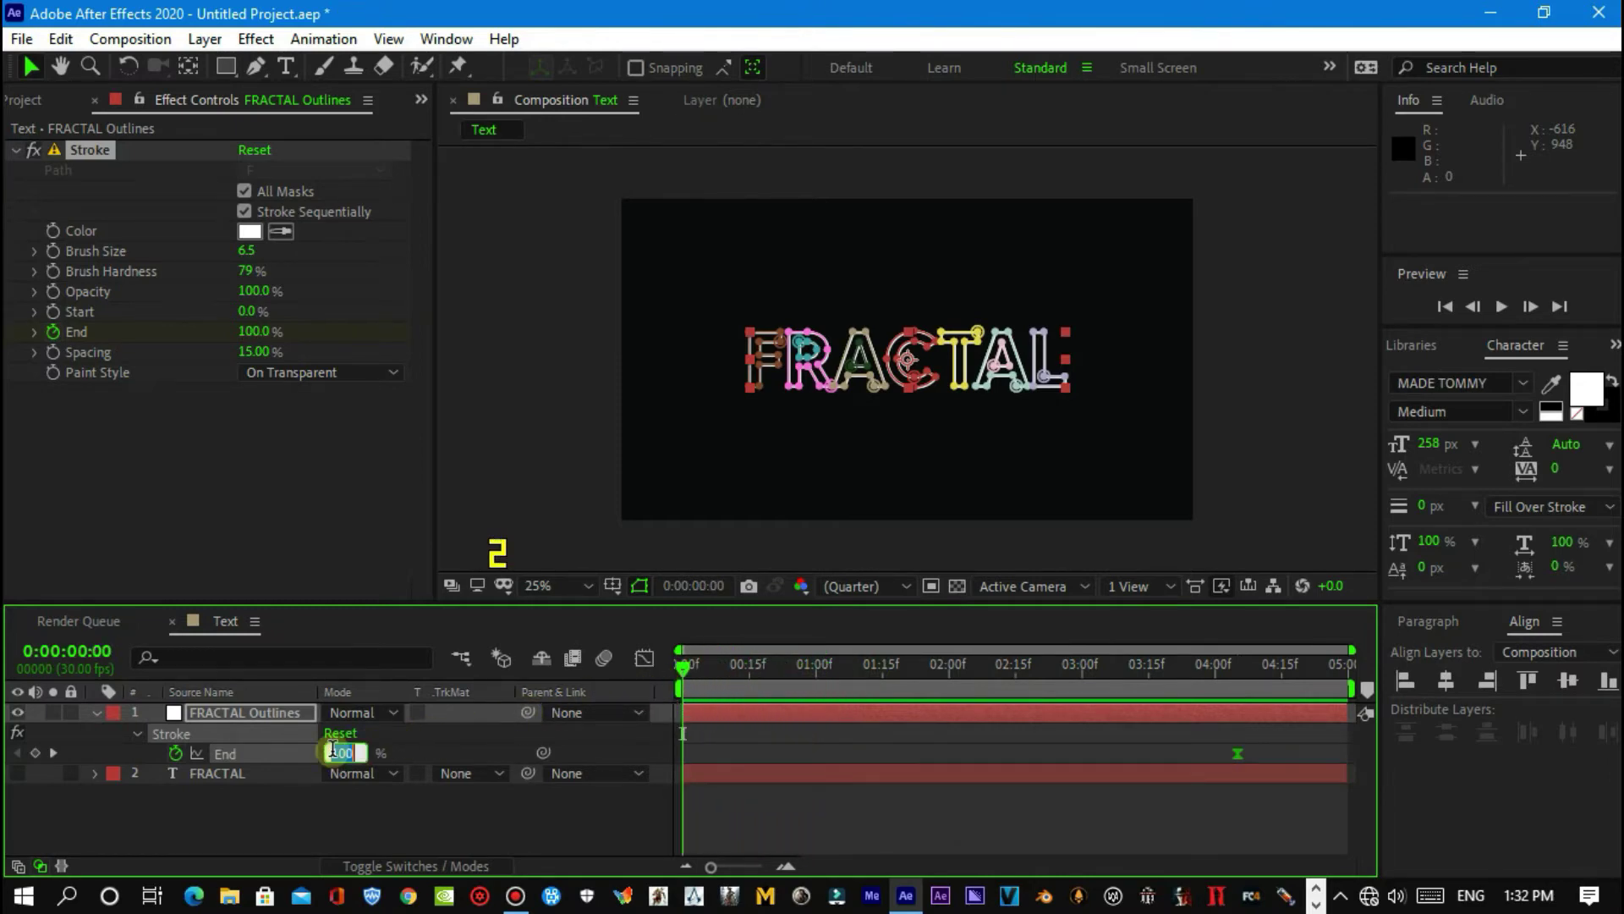
{"action": "type", "text": "0"}
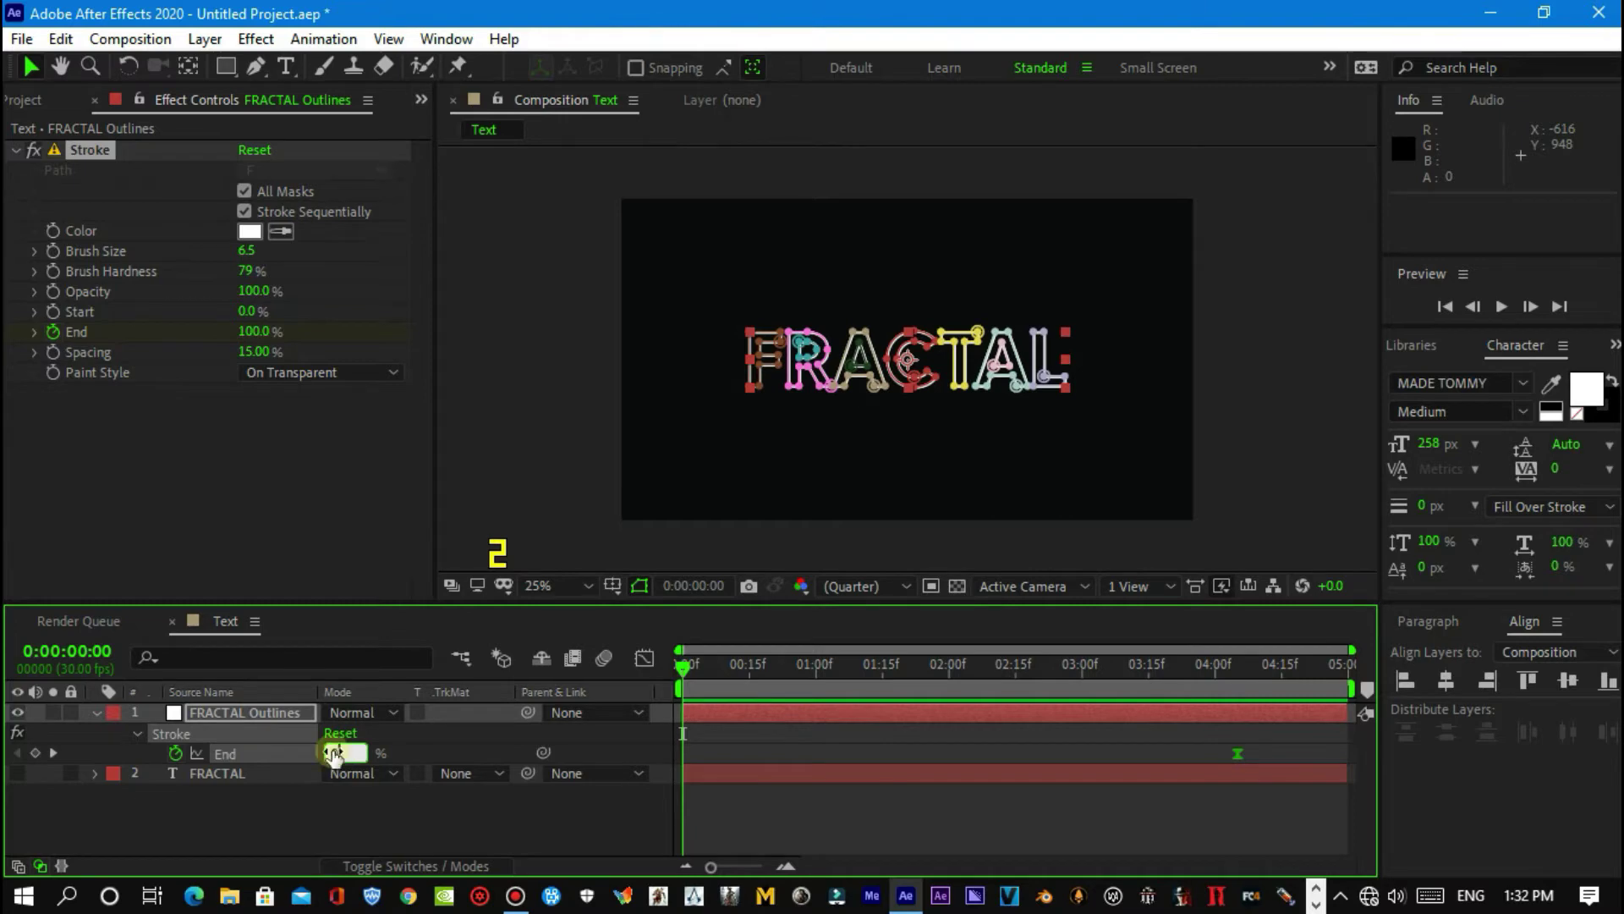
{"action": "key", "text": "Return"}
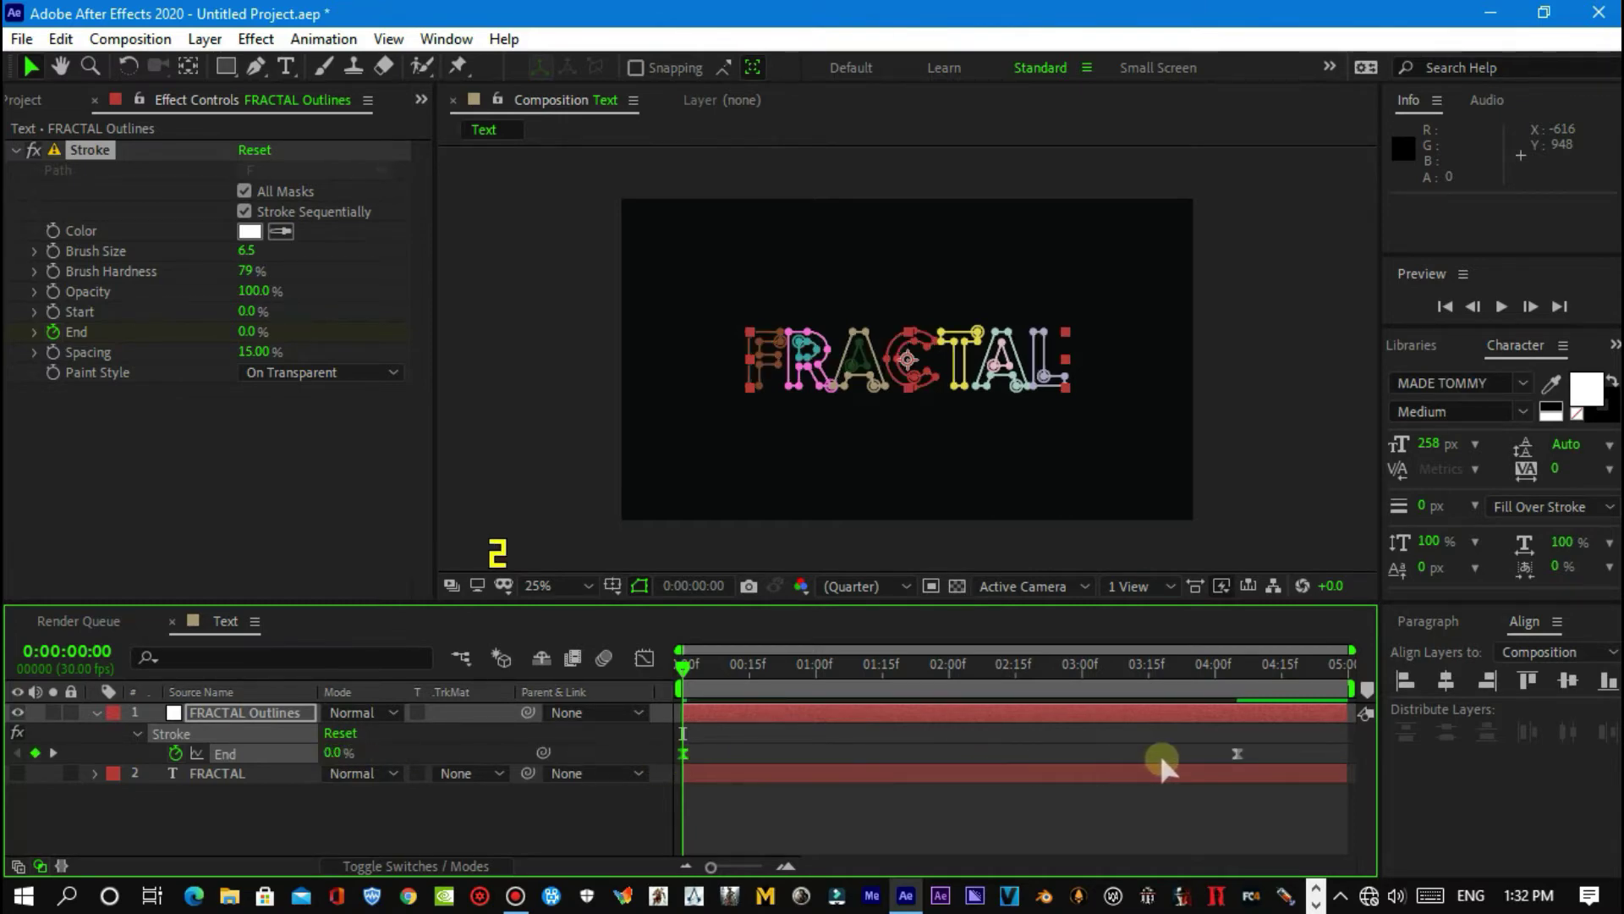
{"action": "mouse_move", "coordinate": [1248, 749]}
{"action": "left_mouse_down"}
{"action": "mouse_move", "coordinate": [1118, 768]}
{"action": "mouse_move", "coordinate": [675, 761]}
{"action": "left_mouse_up"}
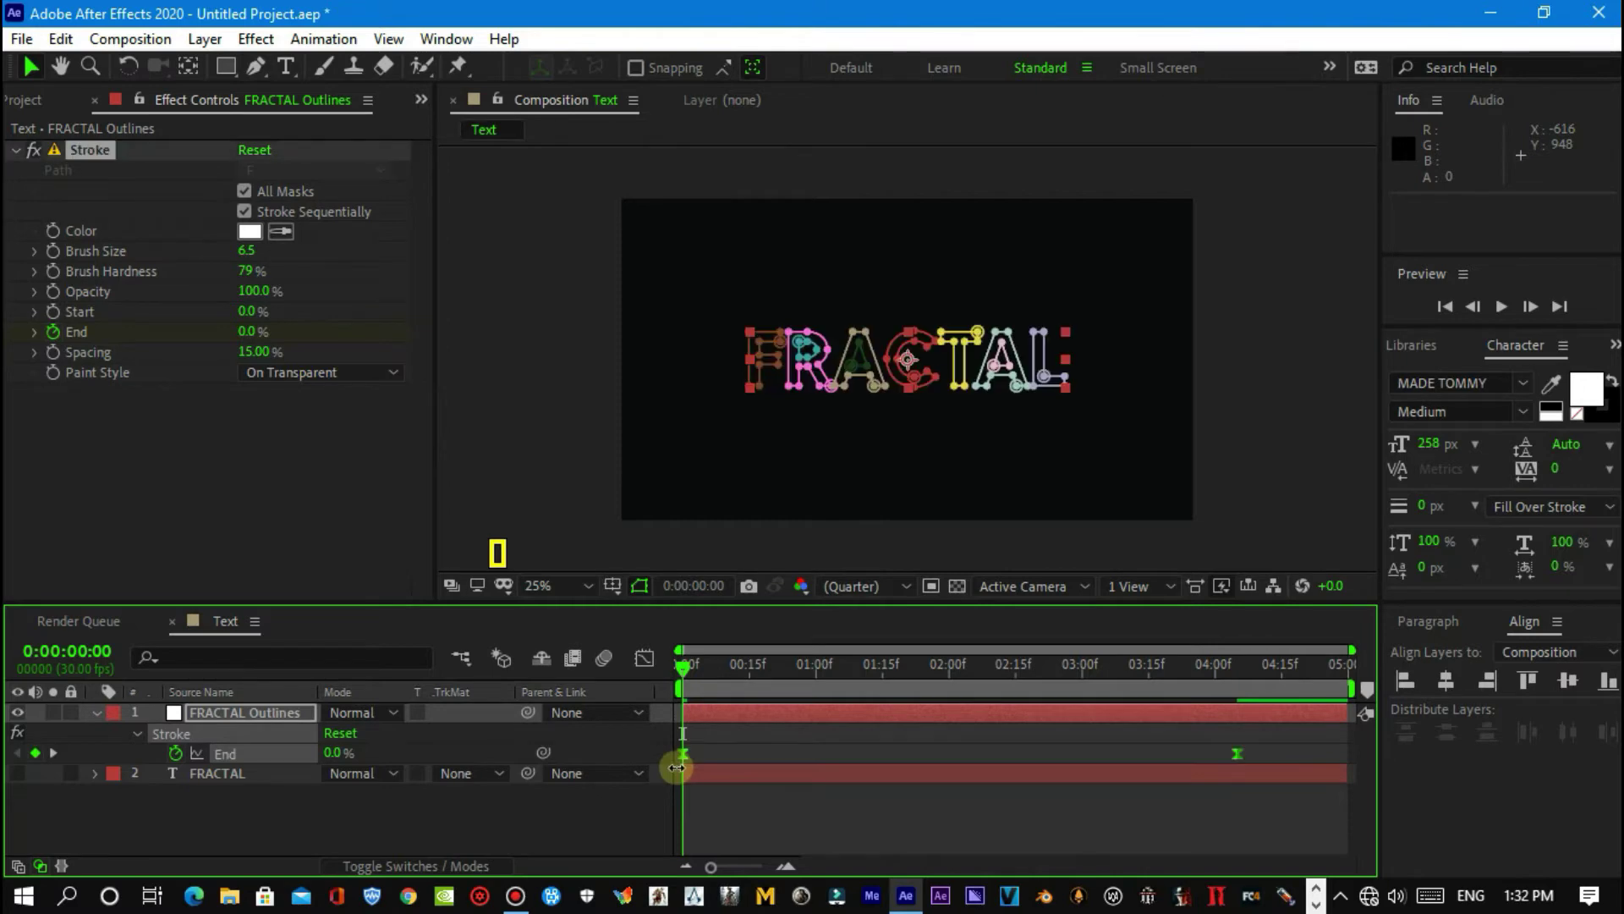
Step: Reshape the End speed graph to surge early and ease slowly into the final keyframe
{"action": "left_click", "coordinate": [644, 659]}
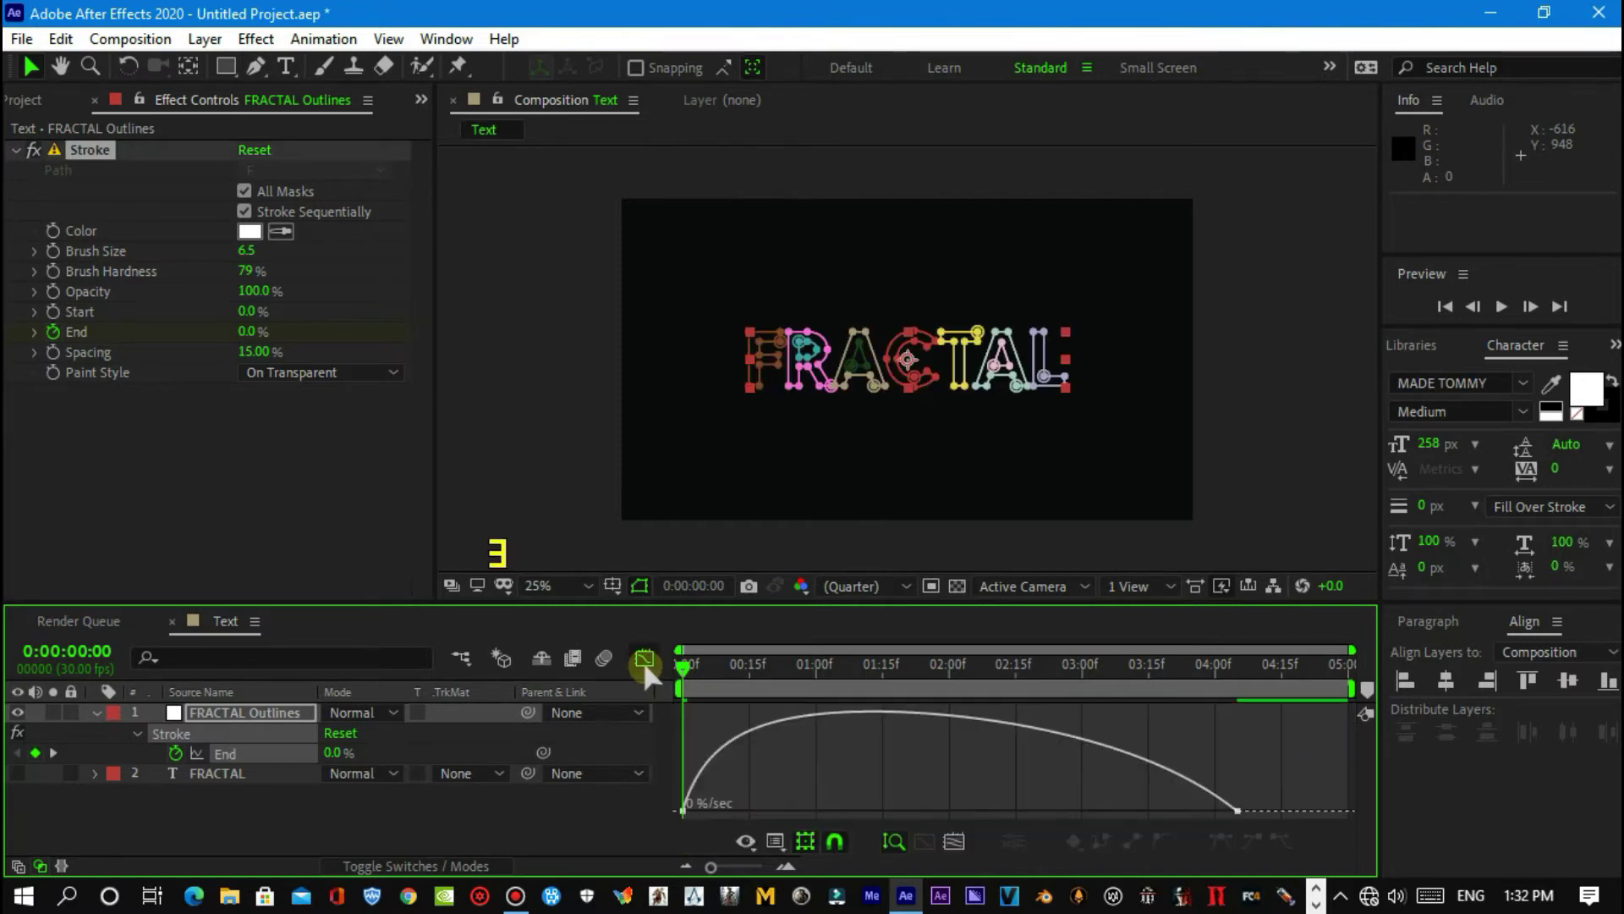
{"action": "left_click", "coordinate": [683, 810]}
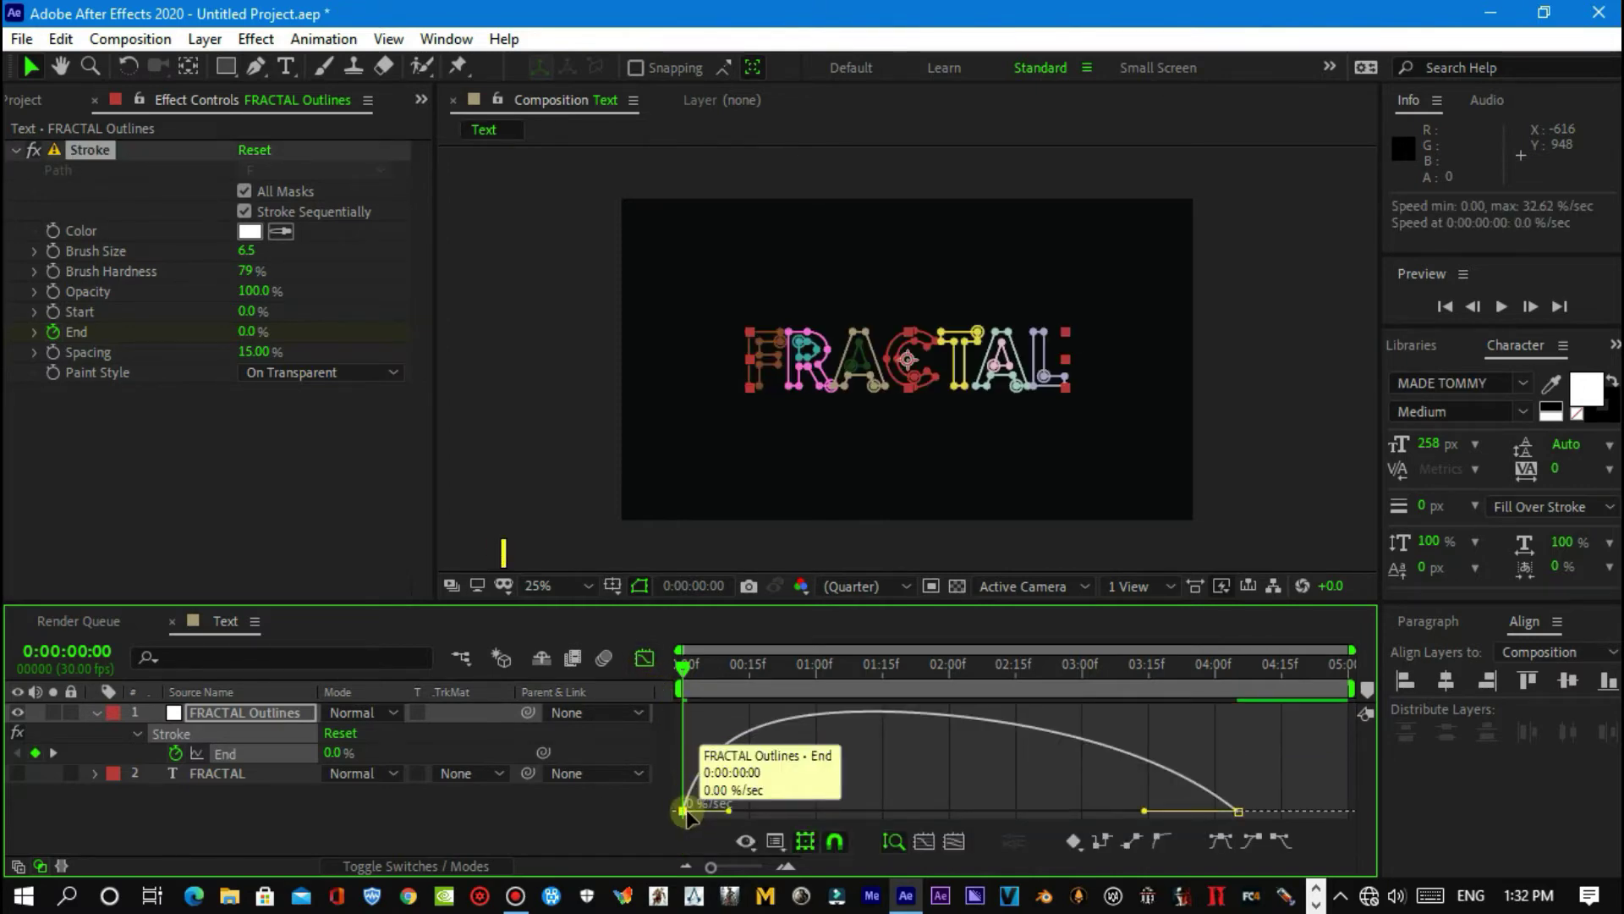
{"action": "left_click_drag", "start_coordinate": [685, 810], "coordinate": [777, 813]}
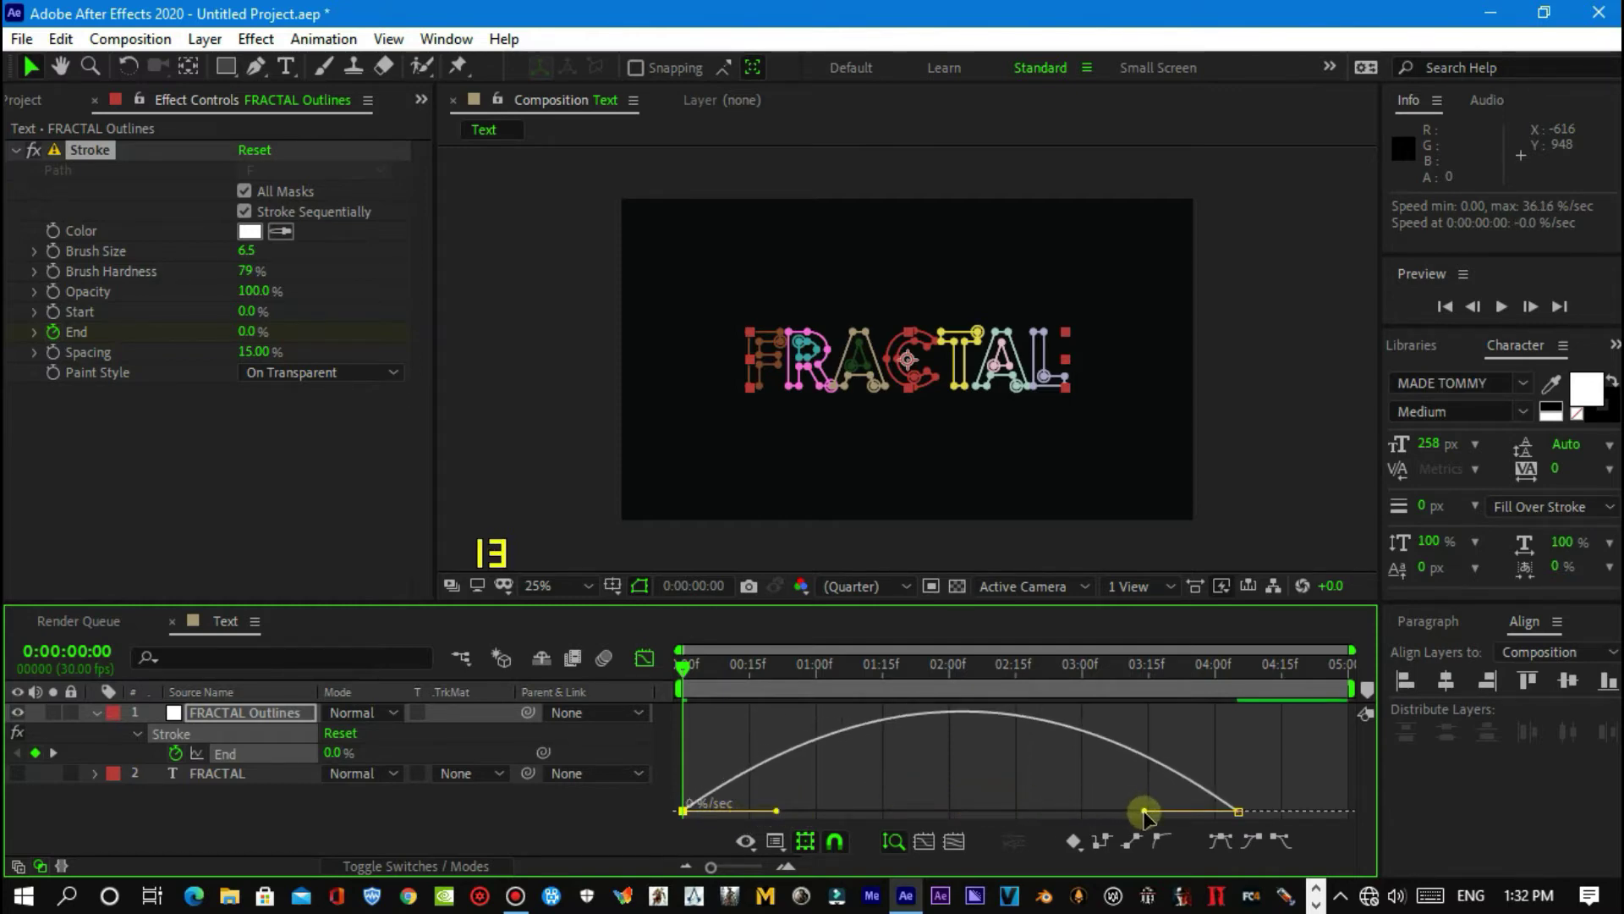
{"action": "left_click_drag", "start_coordinate": [1139, 812], "coordinate": [942, 819]}
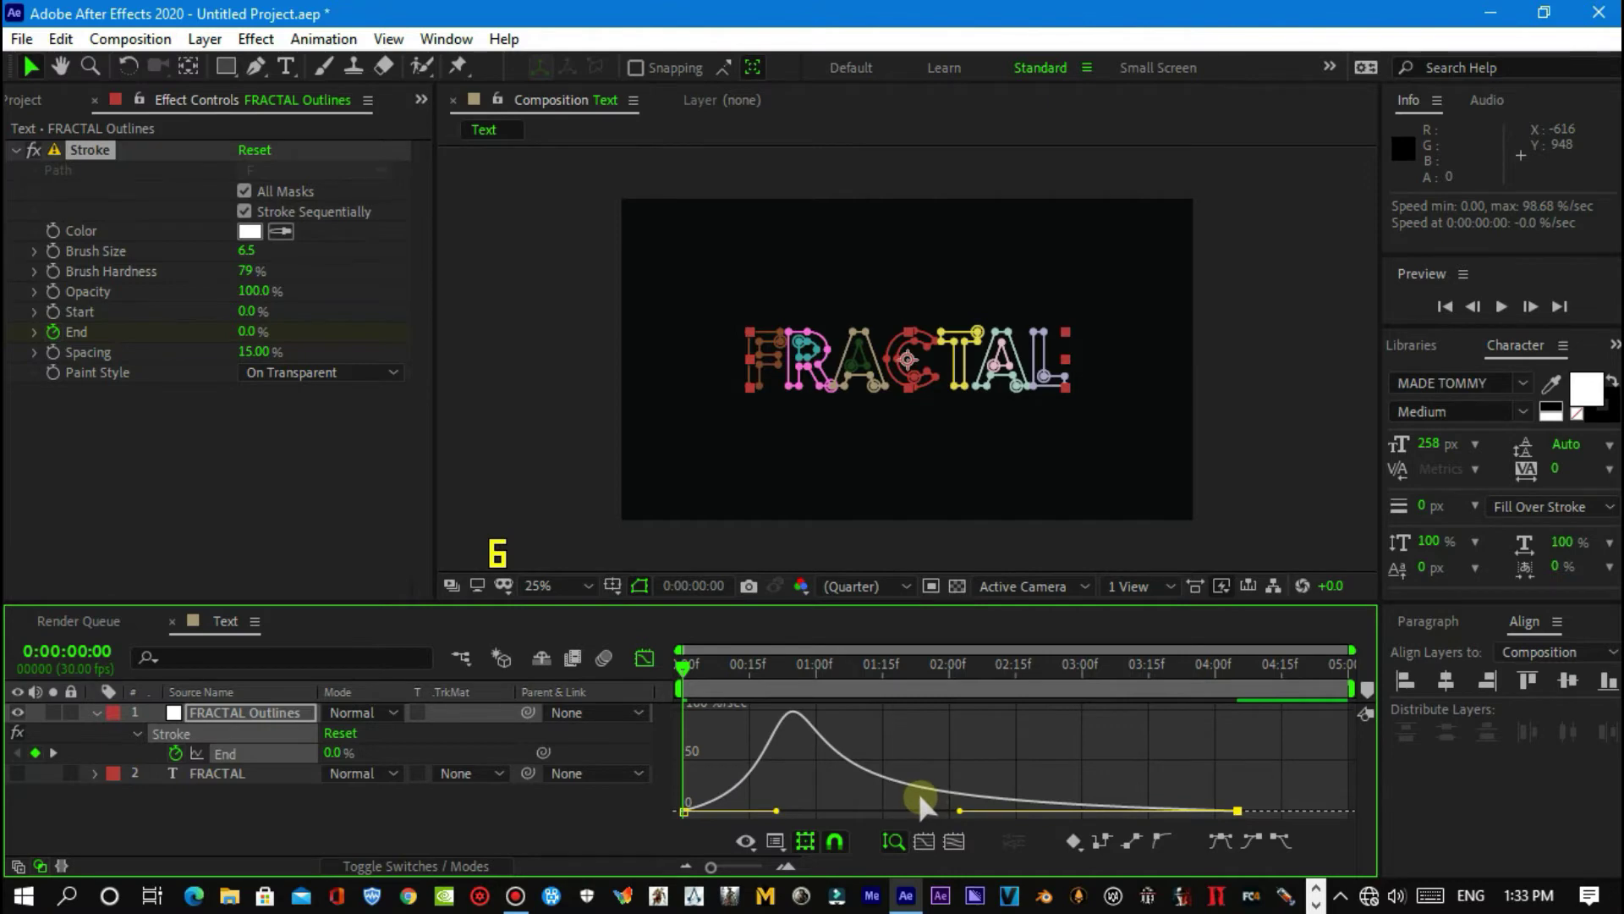
{"action": "left_click", "coordinate": [640, 658]}
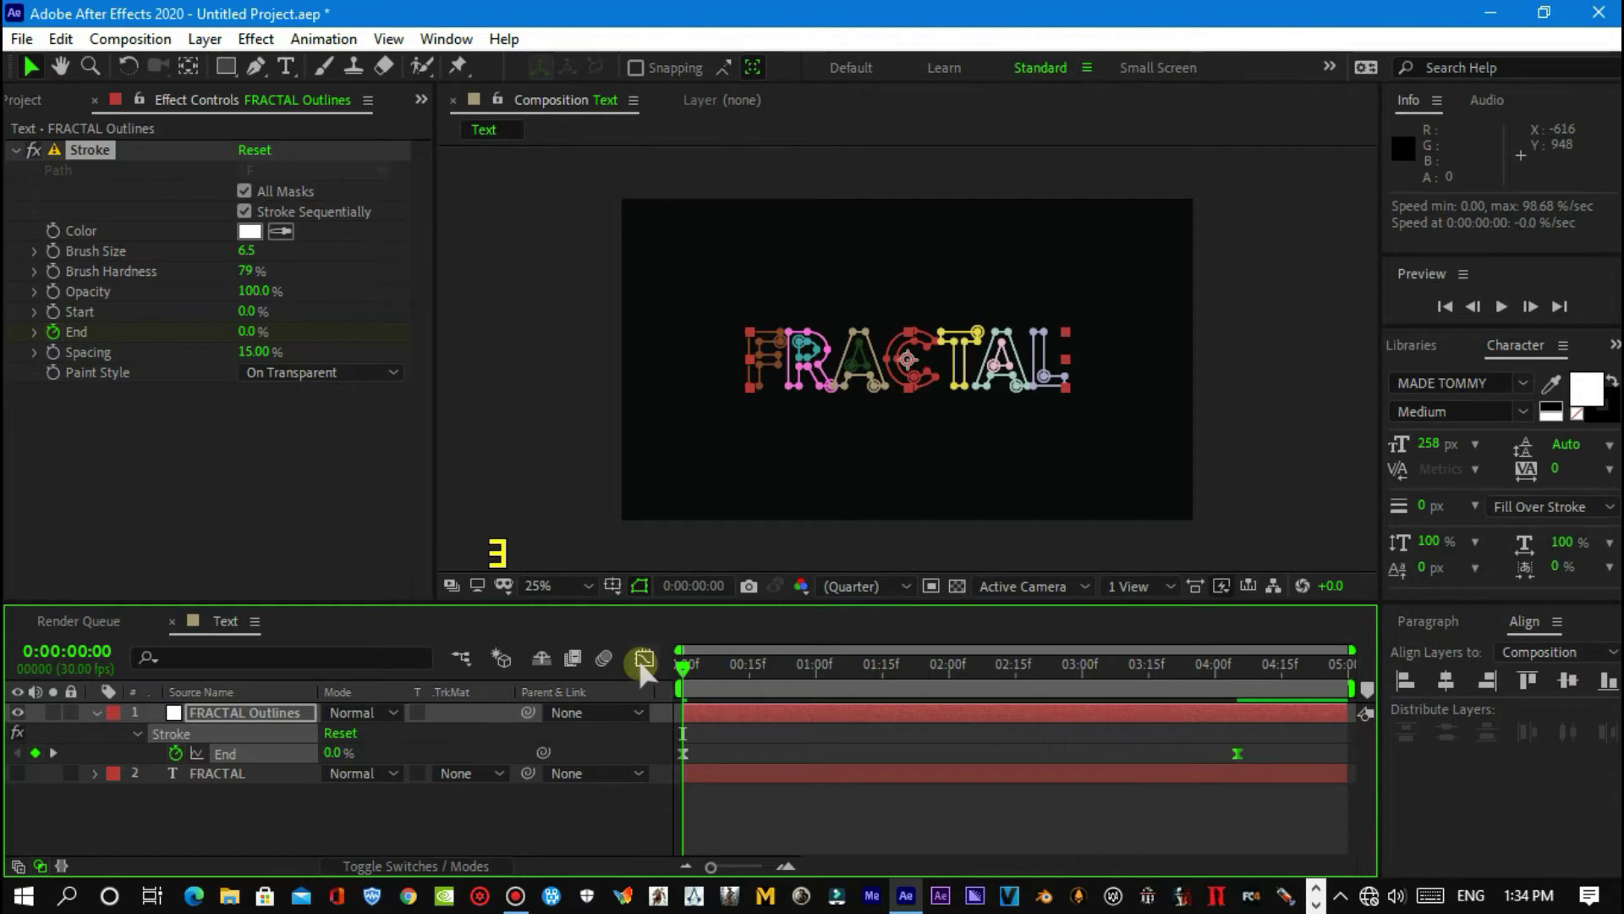
{"action": "key", "text": "space"}
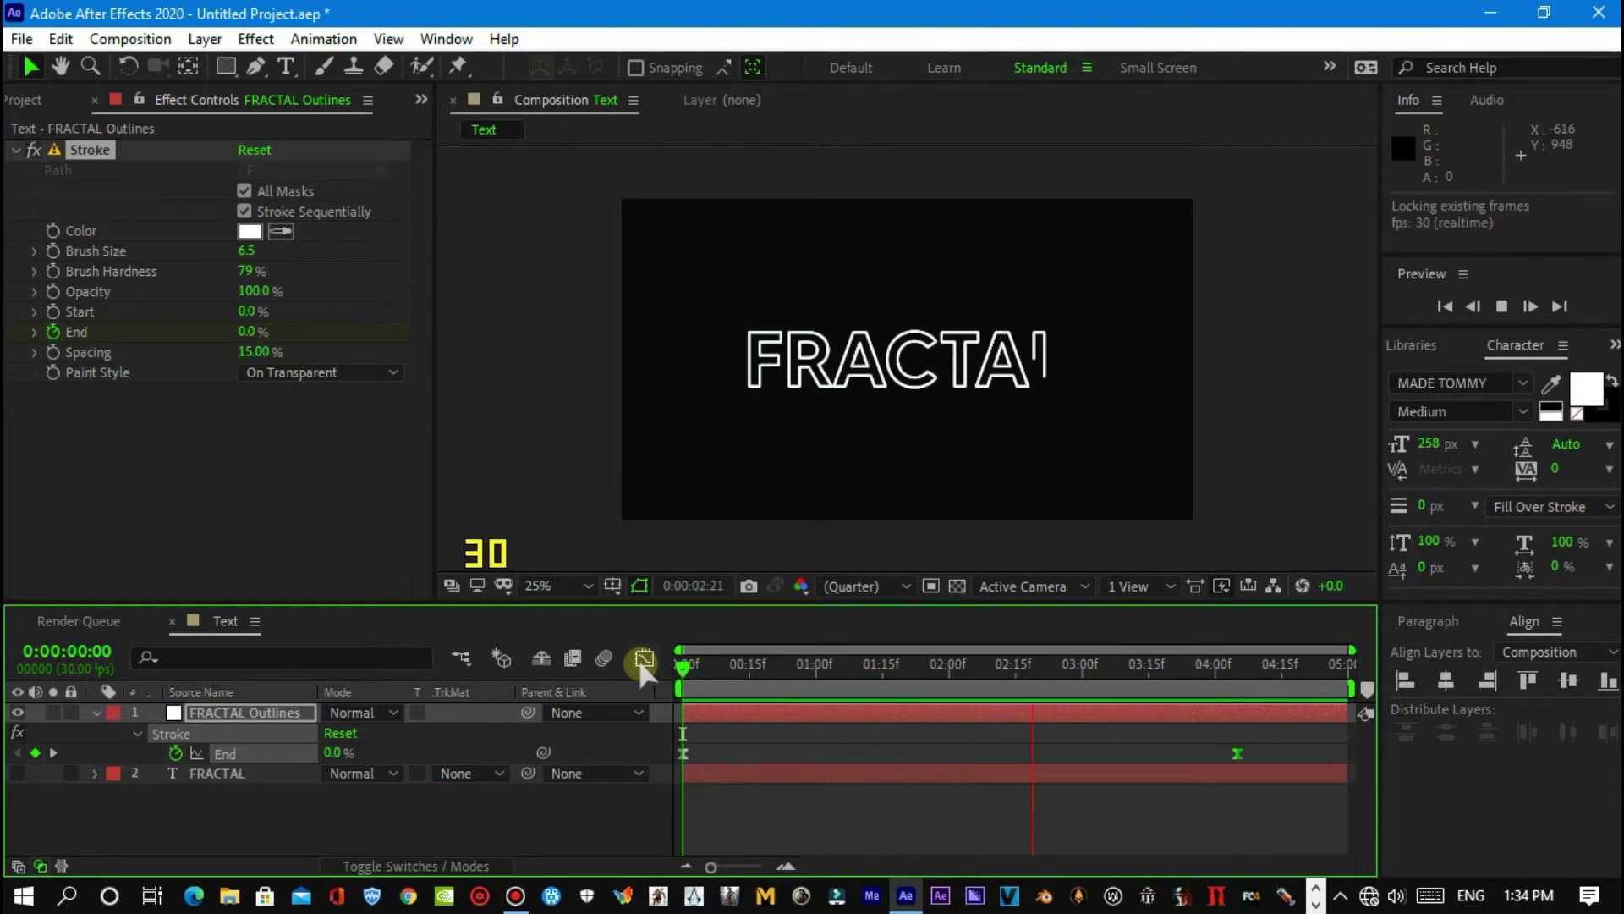
{"action": "key", "text": "space"}
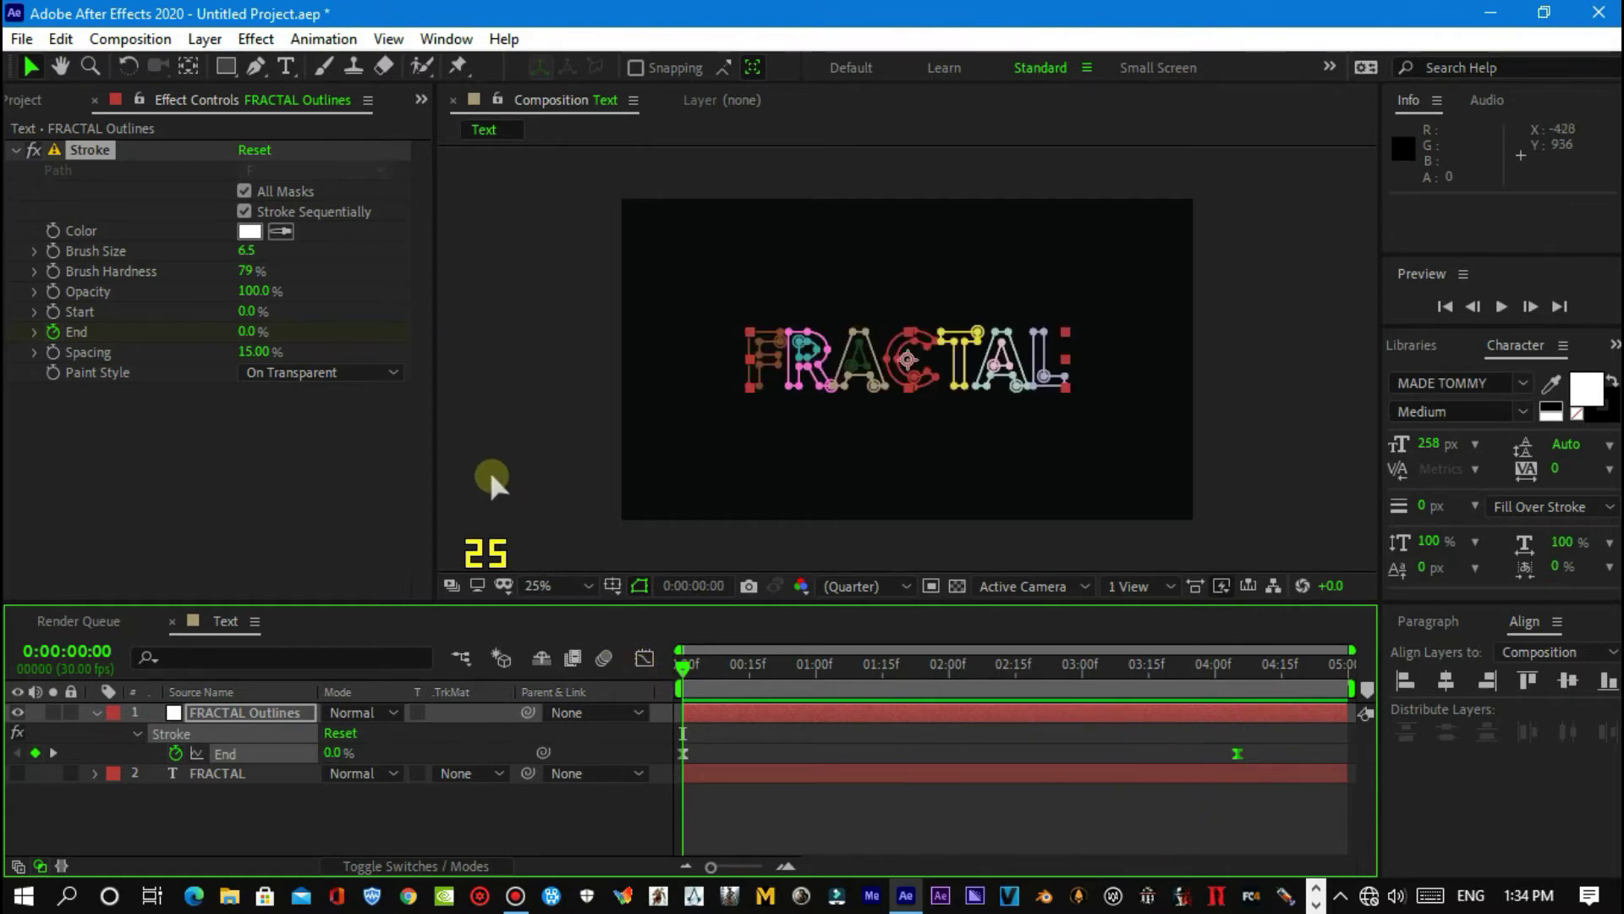
Step: Create a 1920×1080, 30 fps, 5-second Fractal Noise composition and begin a solid named Fractal
{"action": "left_click", "coordinate": [156, 39]}
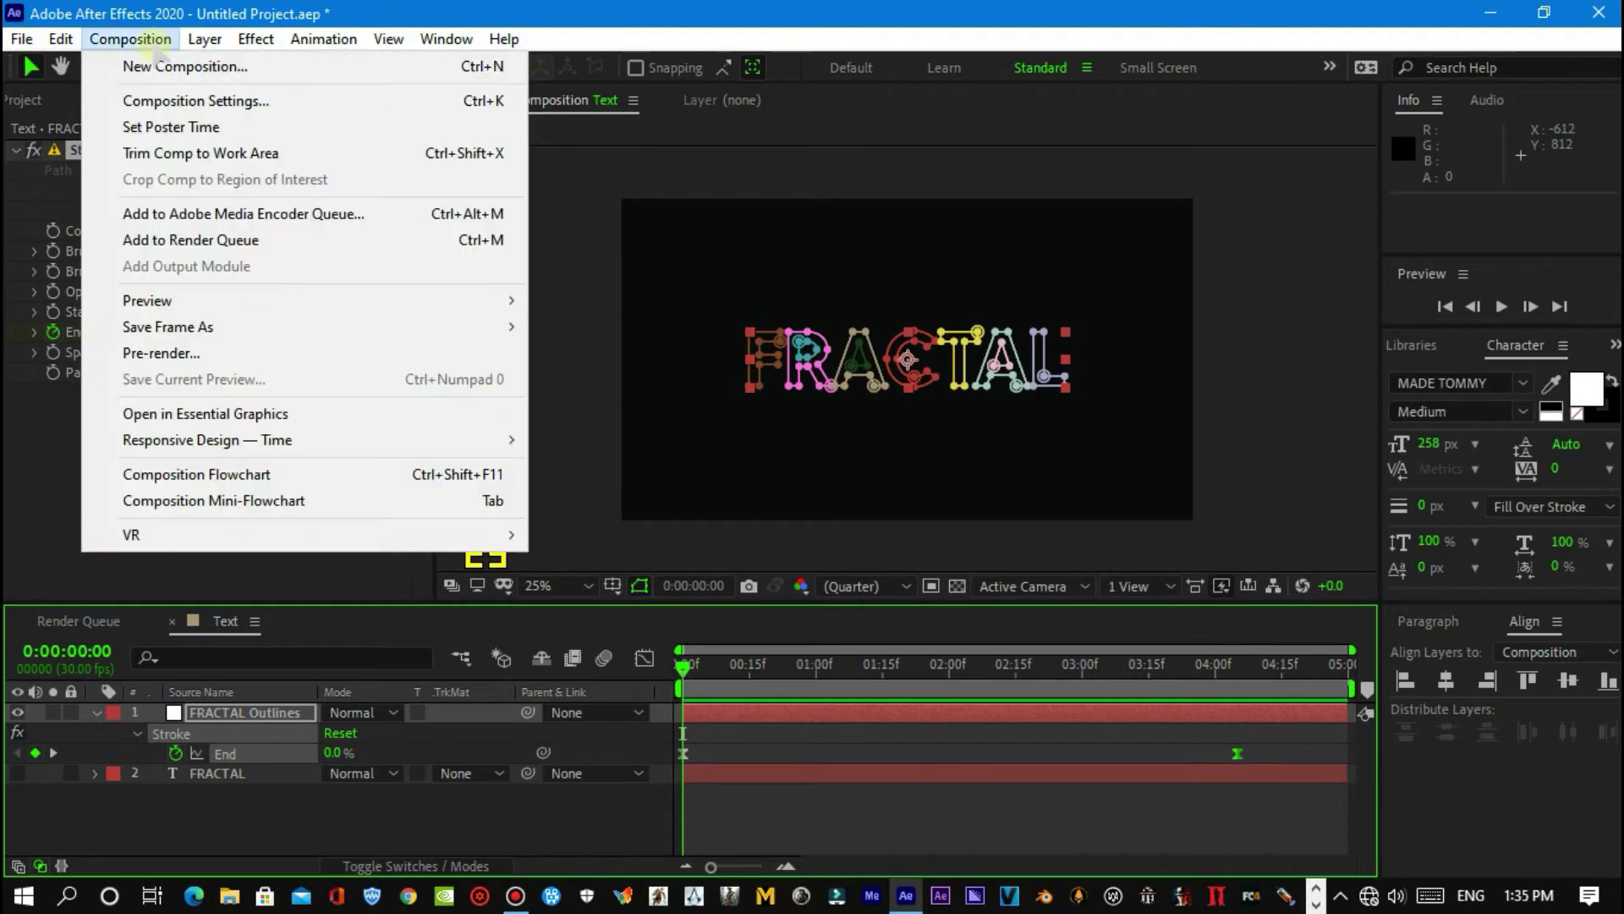
{"action": "left_click", "coordinate": [152, 65]}
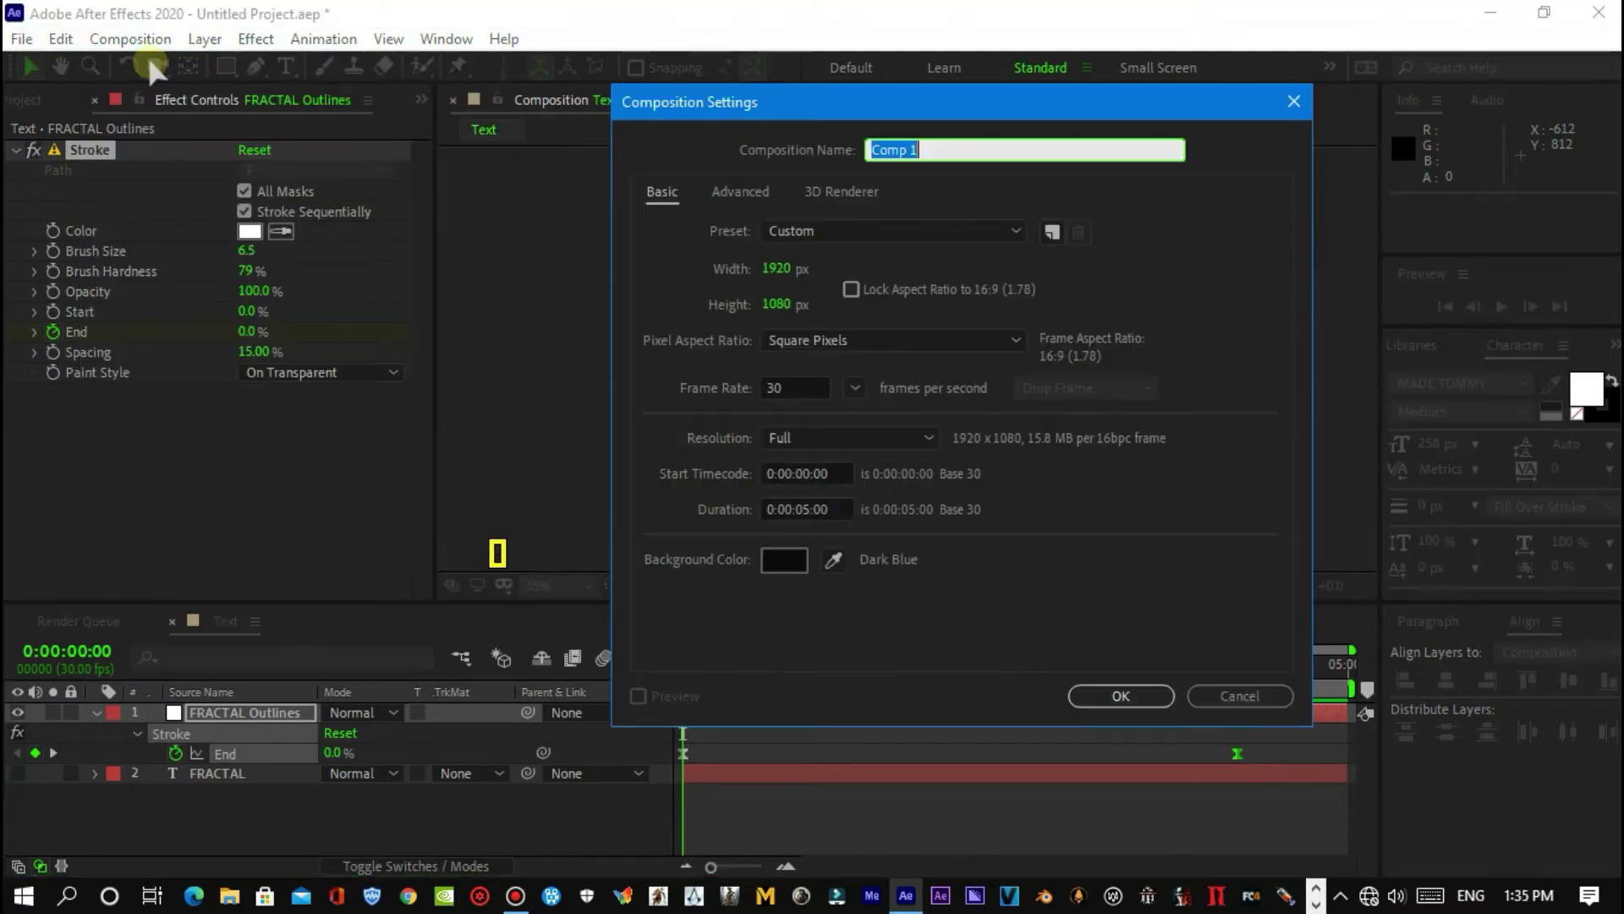
{"action": "type", "text": "Fractal N"}
{"action": "type", "text": "oise"}
{"action": "key", "text": "Return"}
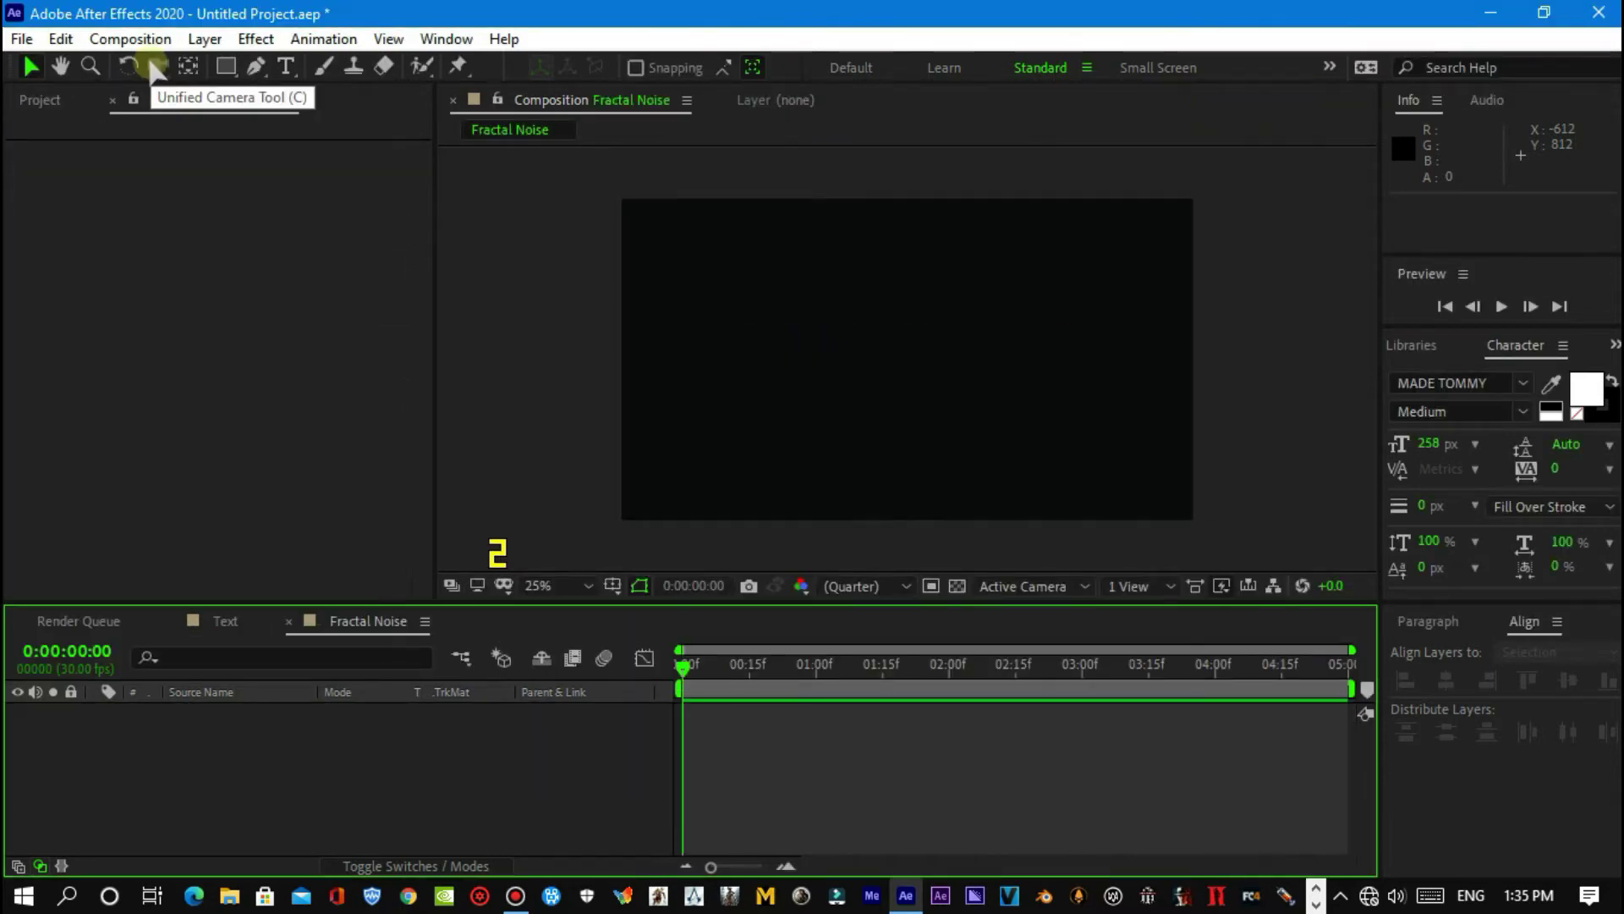
{"action": "key", "text": "ctrl+y"}
{"action": "type", "text": "Fr"}
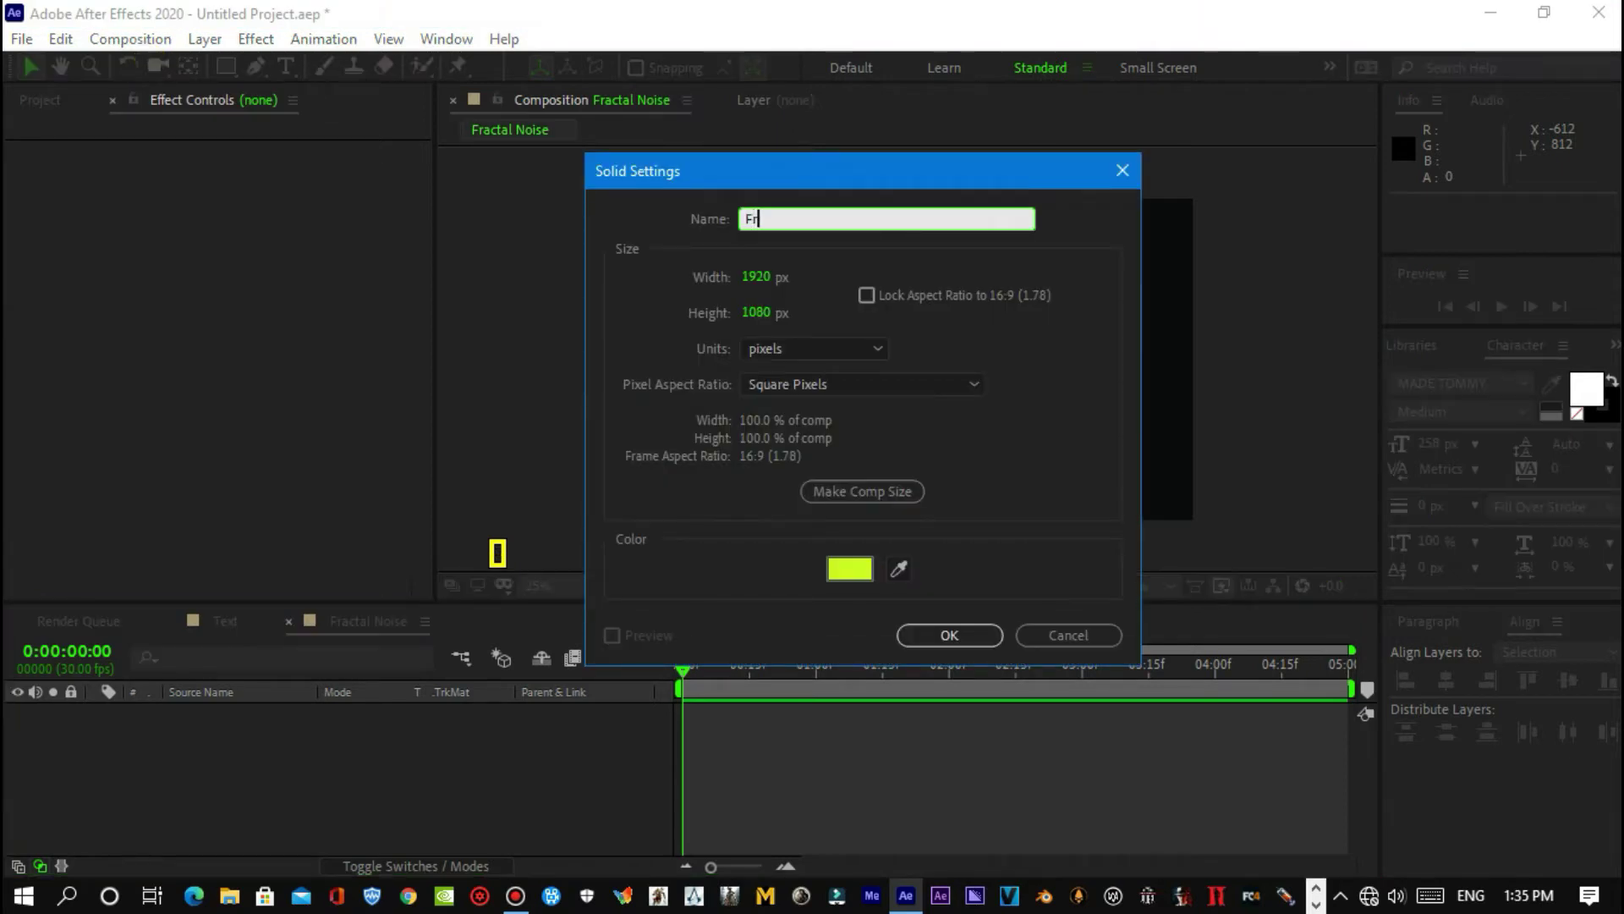
{"action": "type", "text": "actal"}
Step: Confirm the Fractal solid and apply the Fractal Noise effect to it
{"action": "key", "text": "Return"}
{"action": "key", "text": "ctrl+space"}
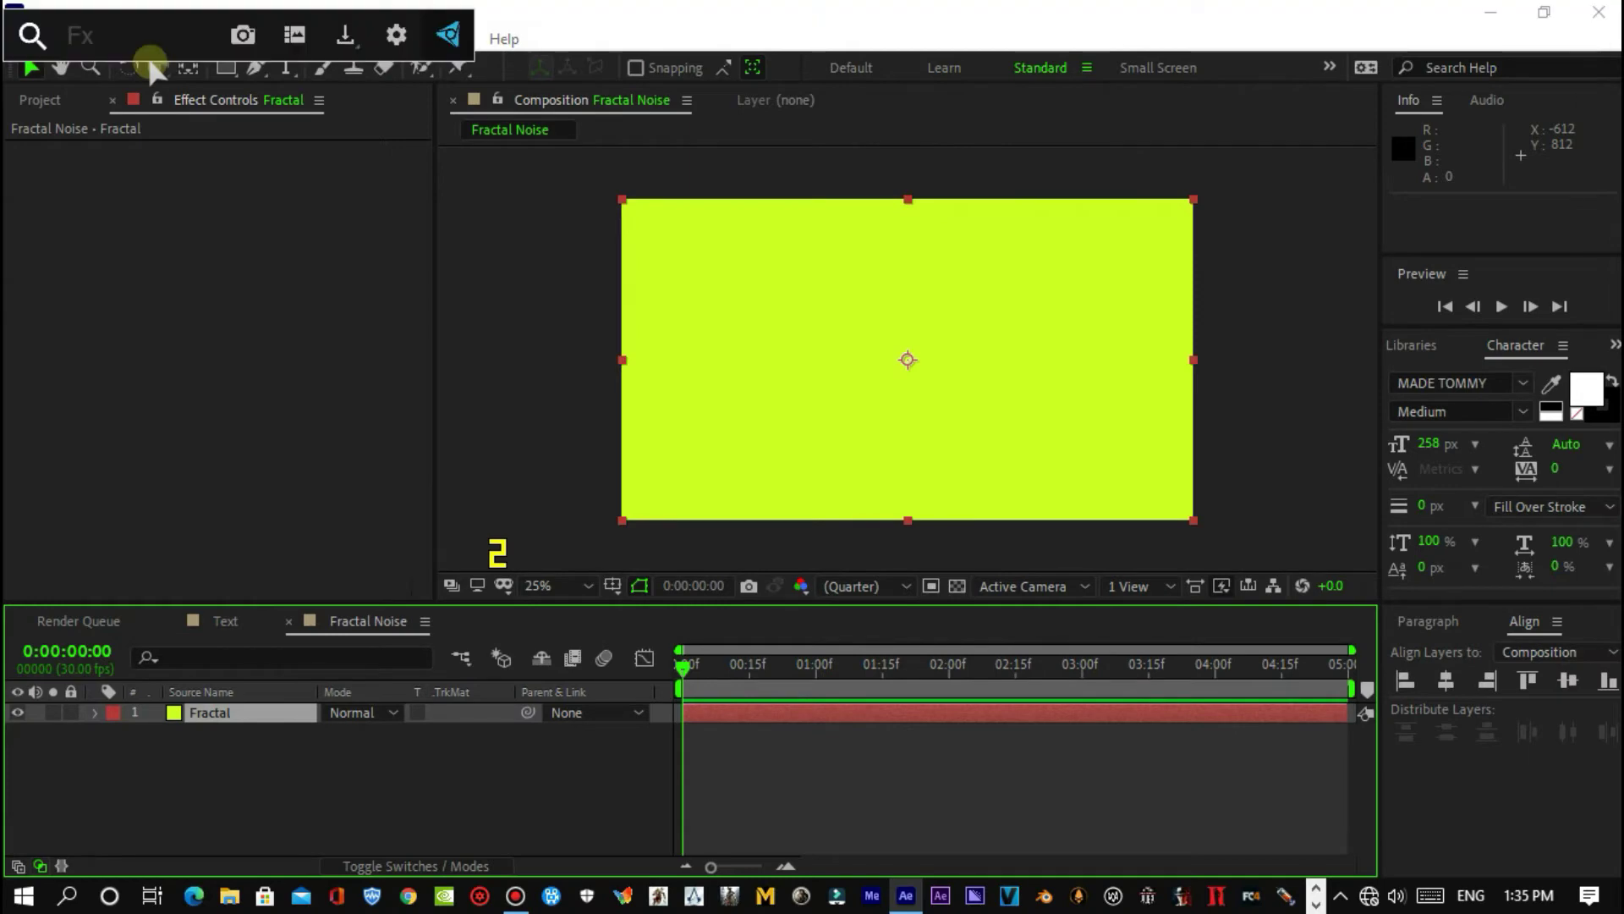
{"action": "type", "text": "f"}
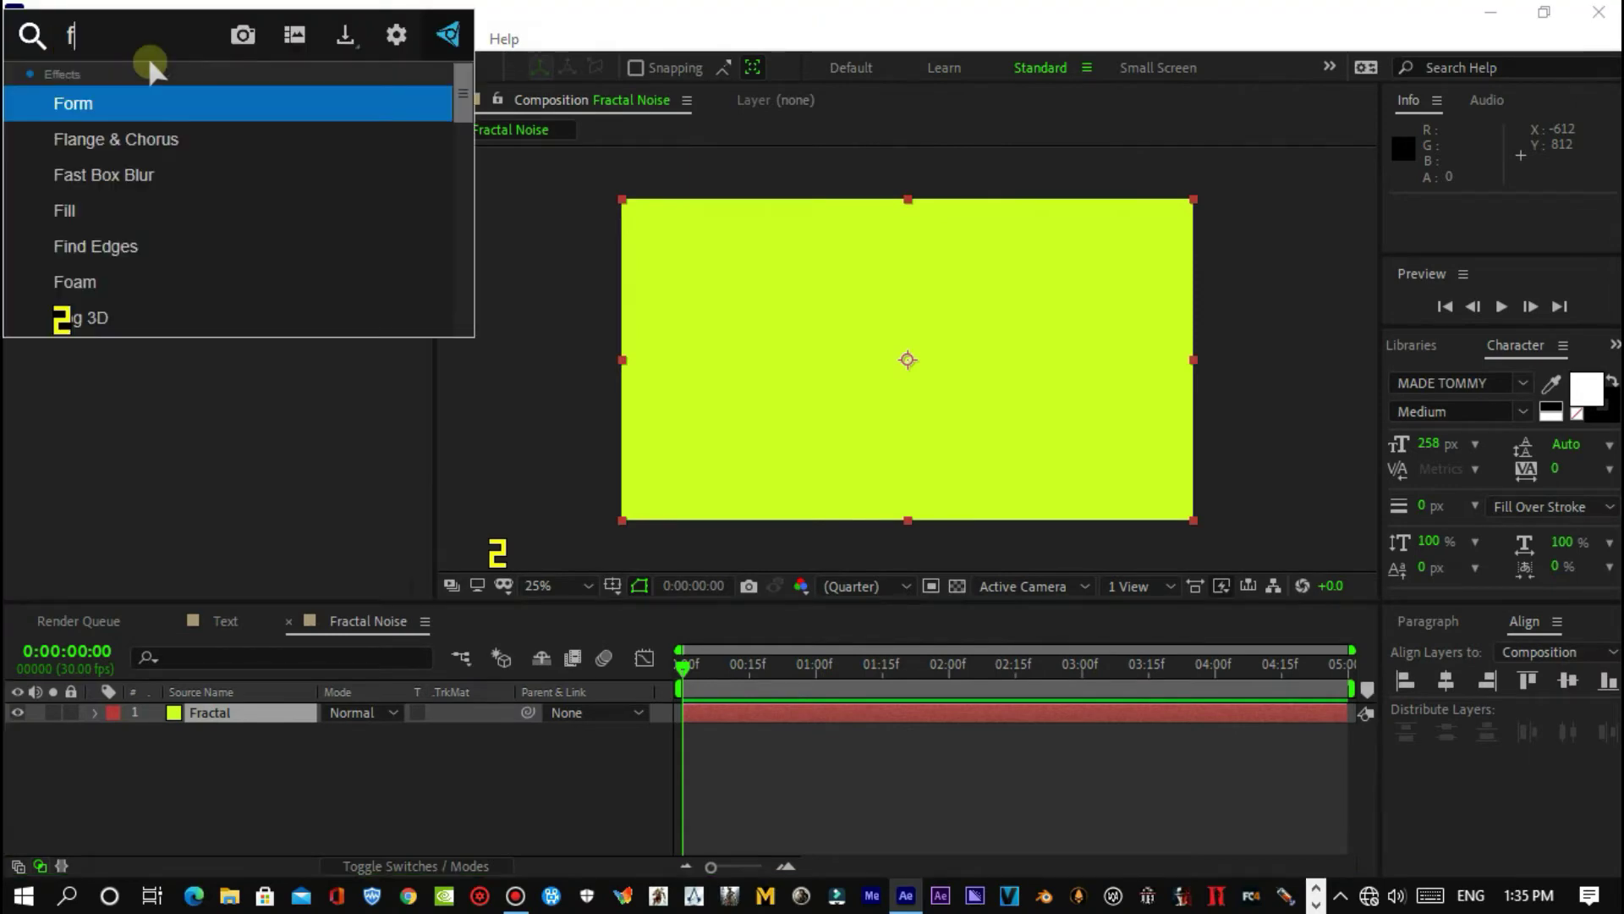
{"action": "type", "text": "ract"}
{"action": "key", "text": "Down"}
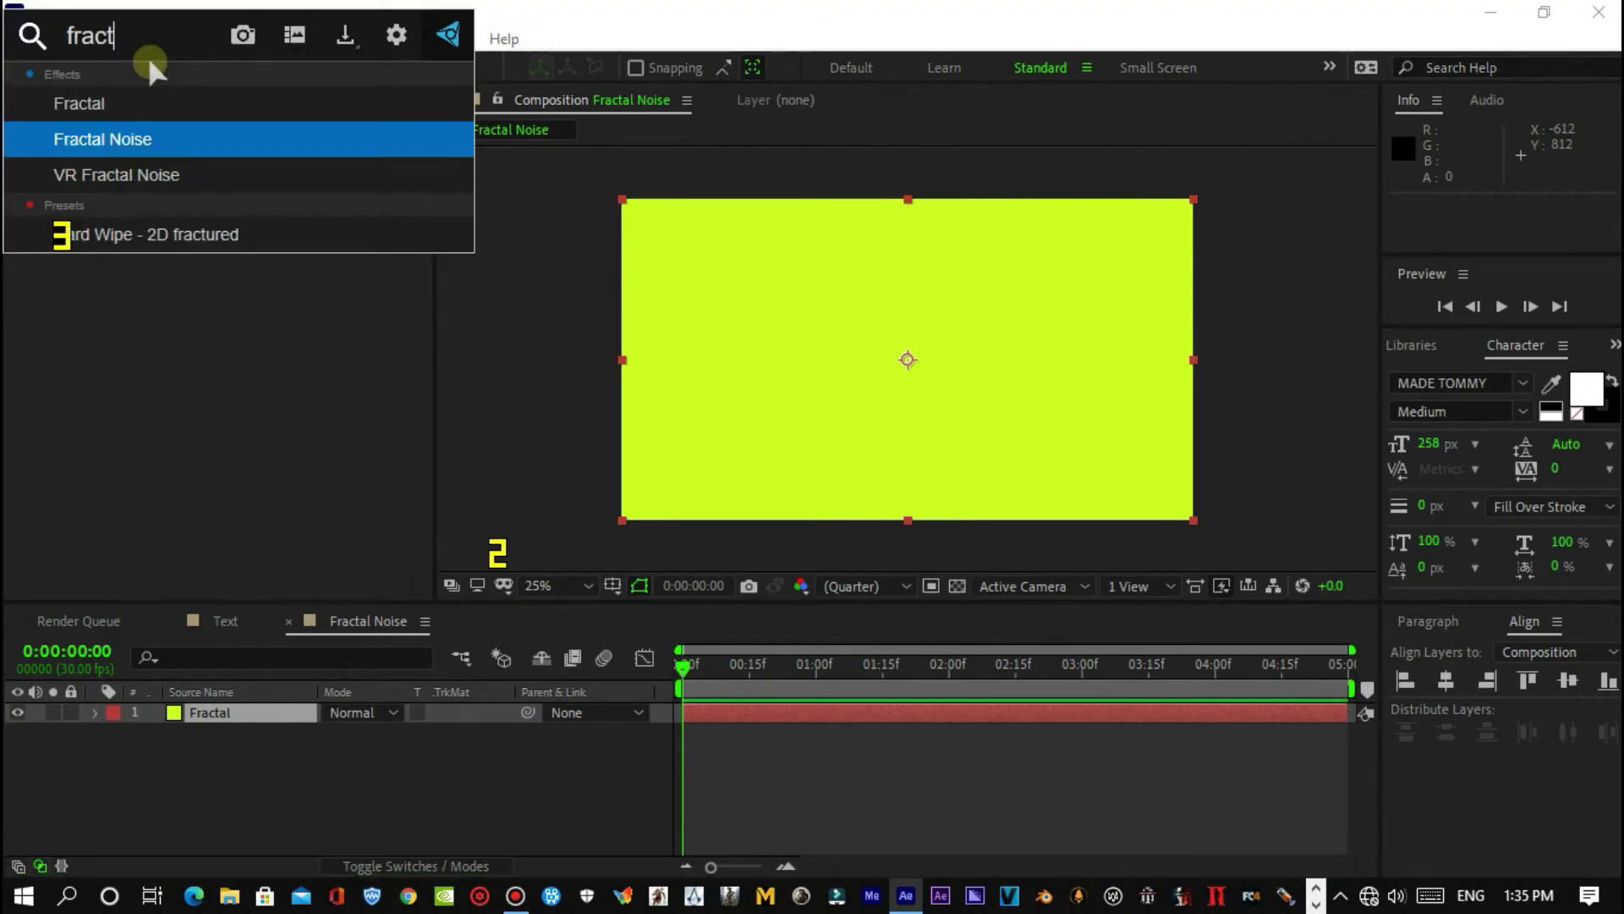
{"action": "key", "text": "Return"}
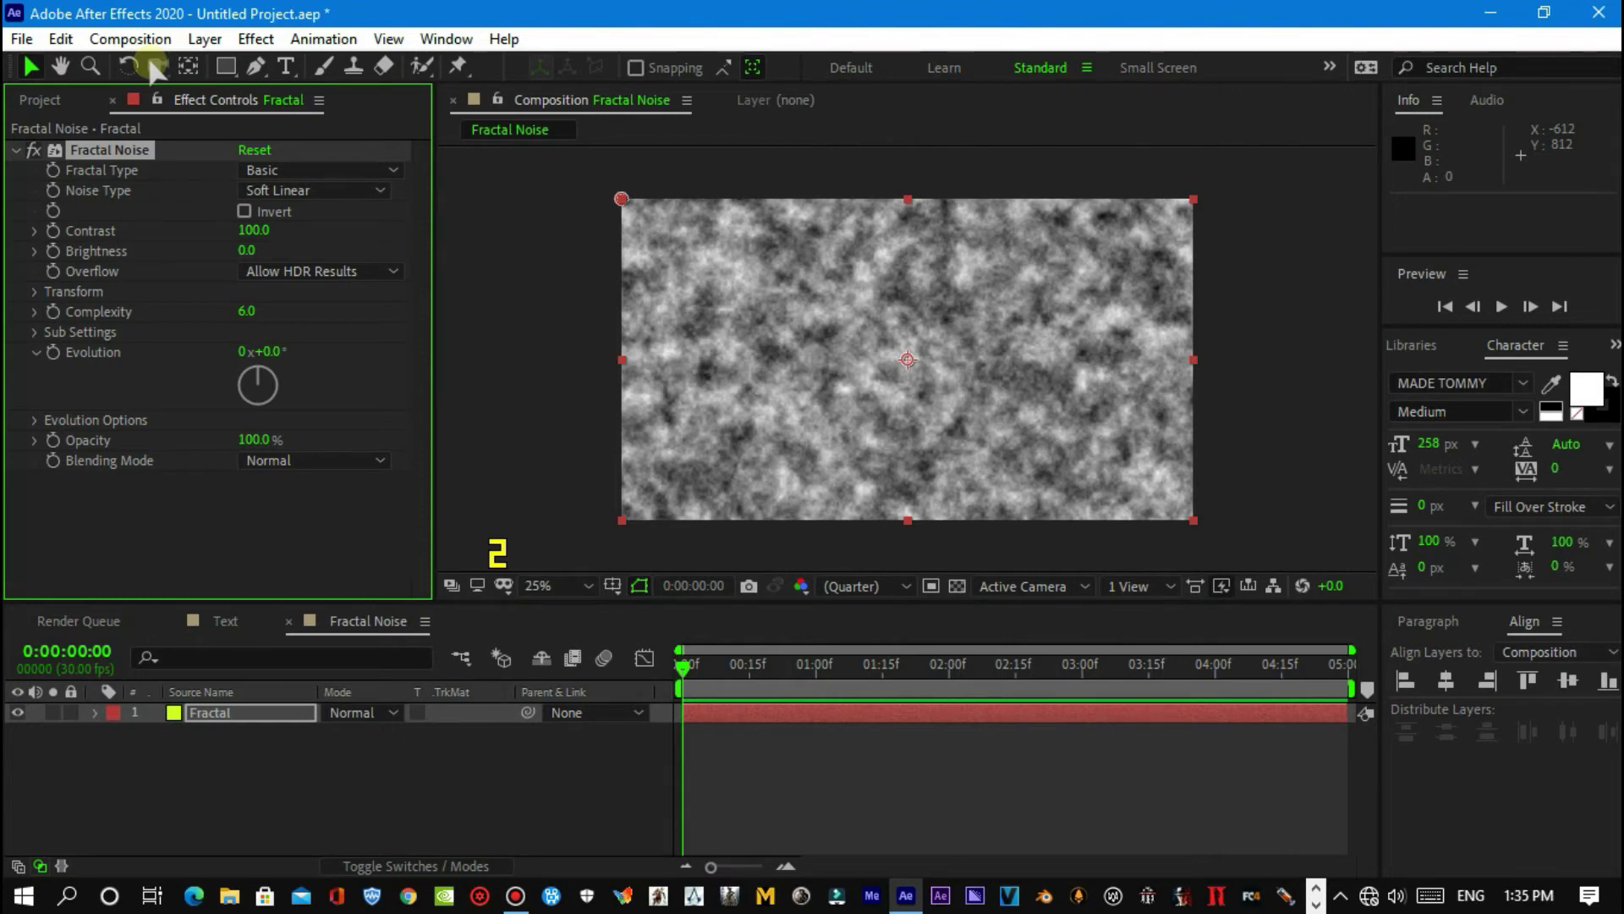
Step: Set Fractal Noise to Dynamic type, Block noise and Complexity 1
{"action": "left_click", "coordinate": [263, 173]}
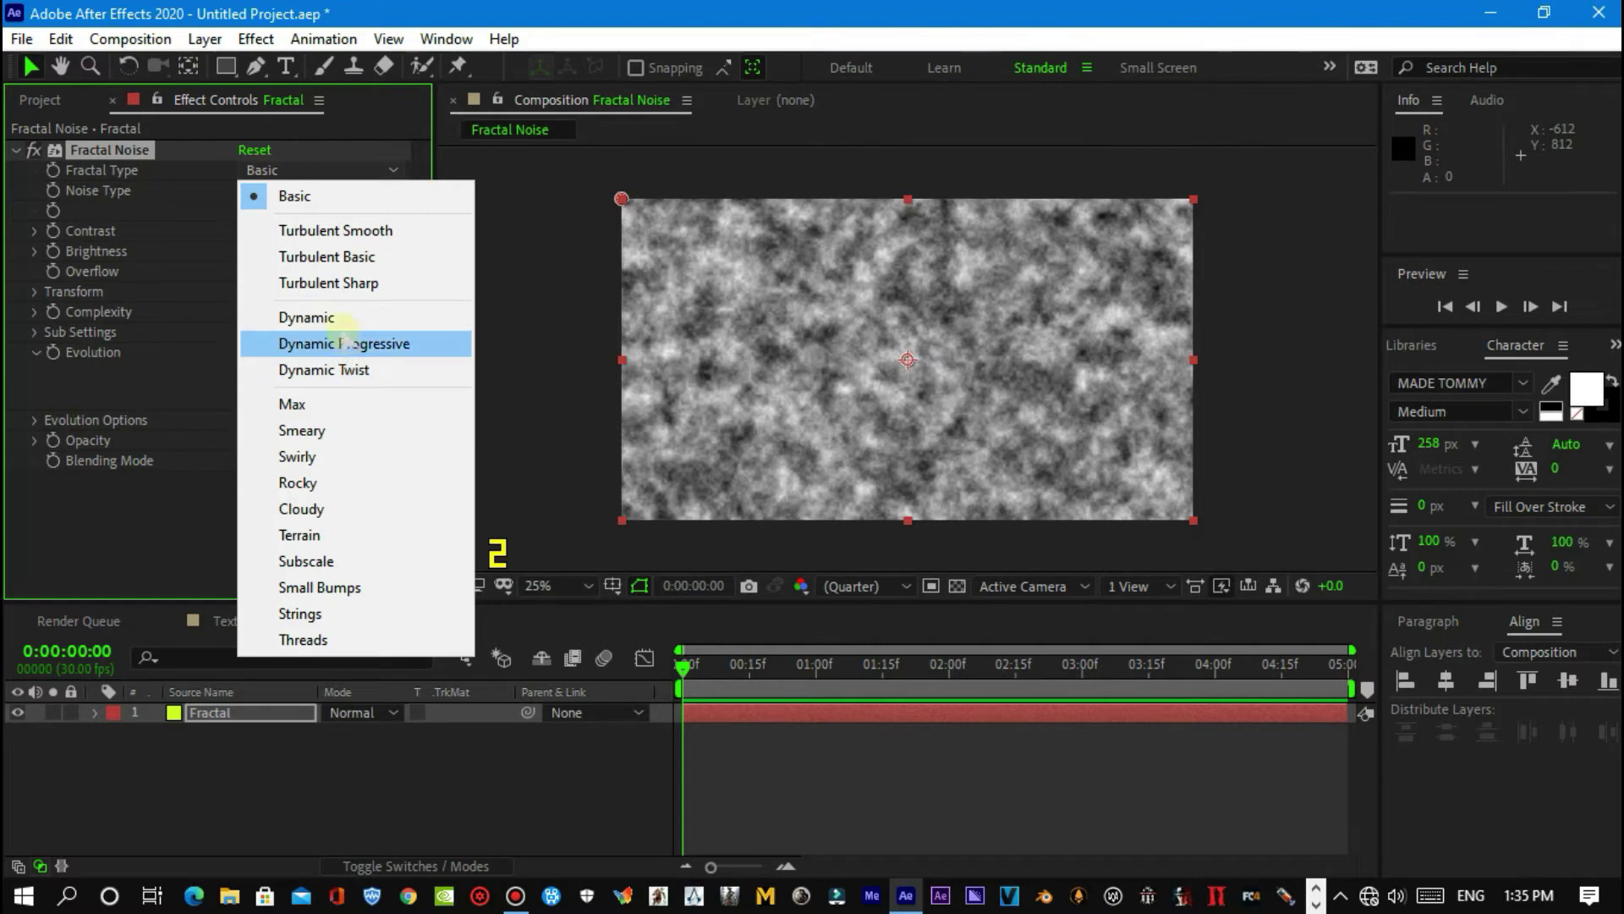
{"action": "left_click", "coordinate": [333, 316]}
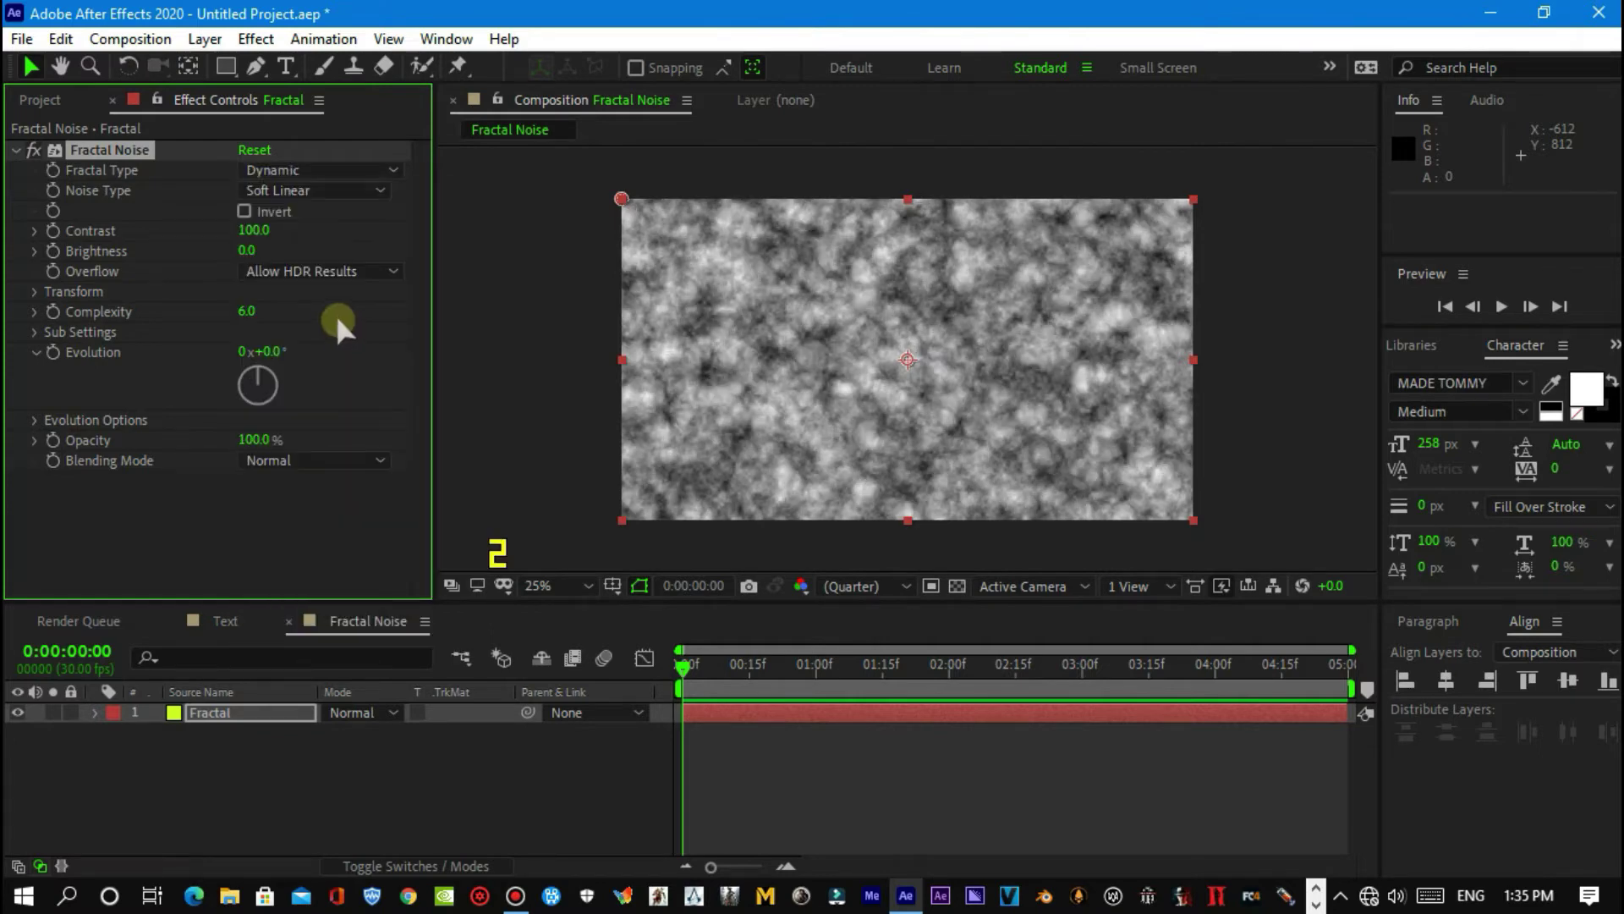
{"action": "left_click", "coordinate": [304, 192]}
{"action": "left_click", "coordinate": [315, 215]}
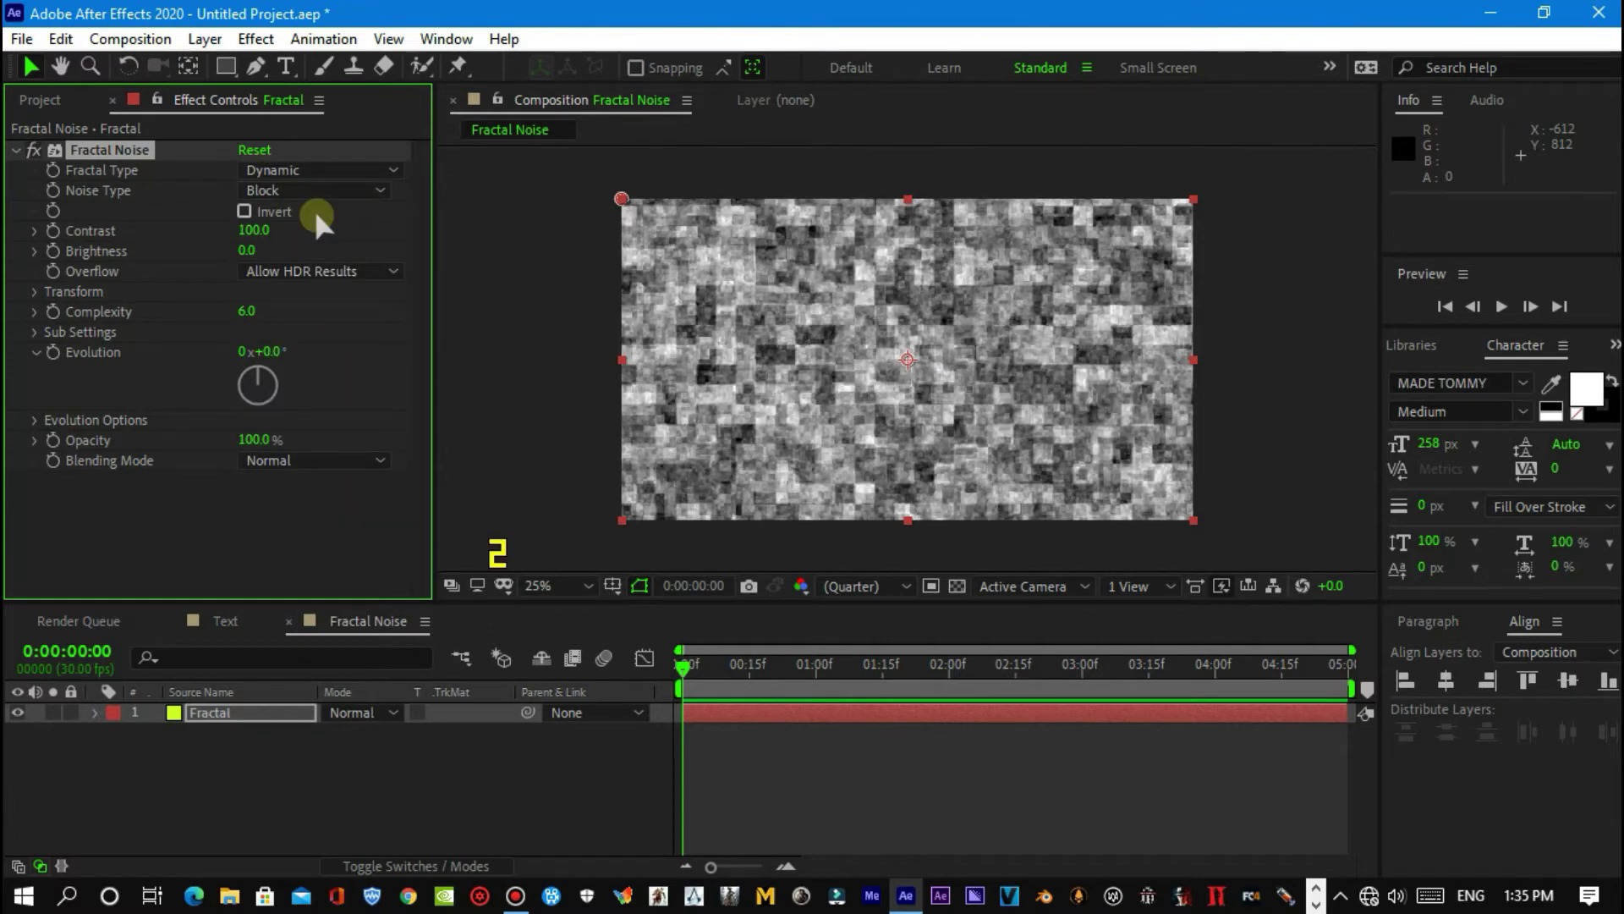
{"action": "left_click", "coordinate": [251, 311]}
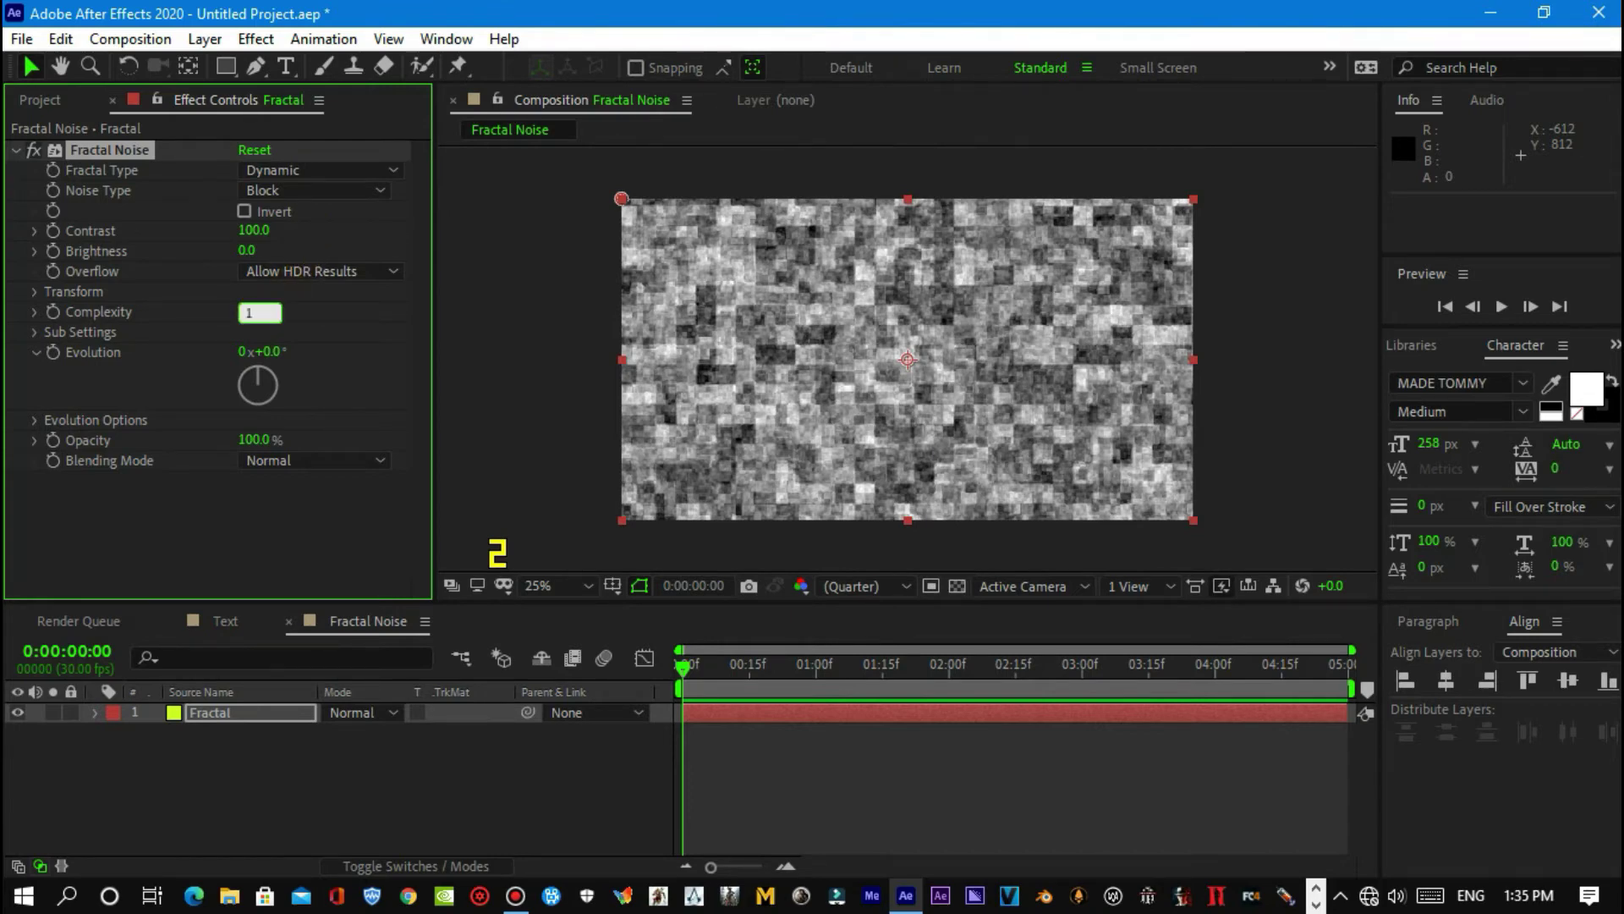
{"action": "type", "text": "1"}
{"action": "key", "text": "Return"}
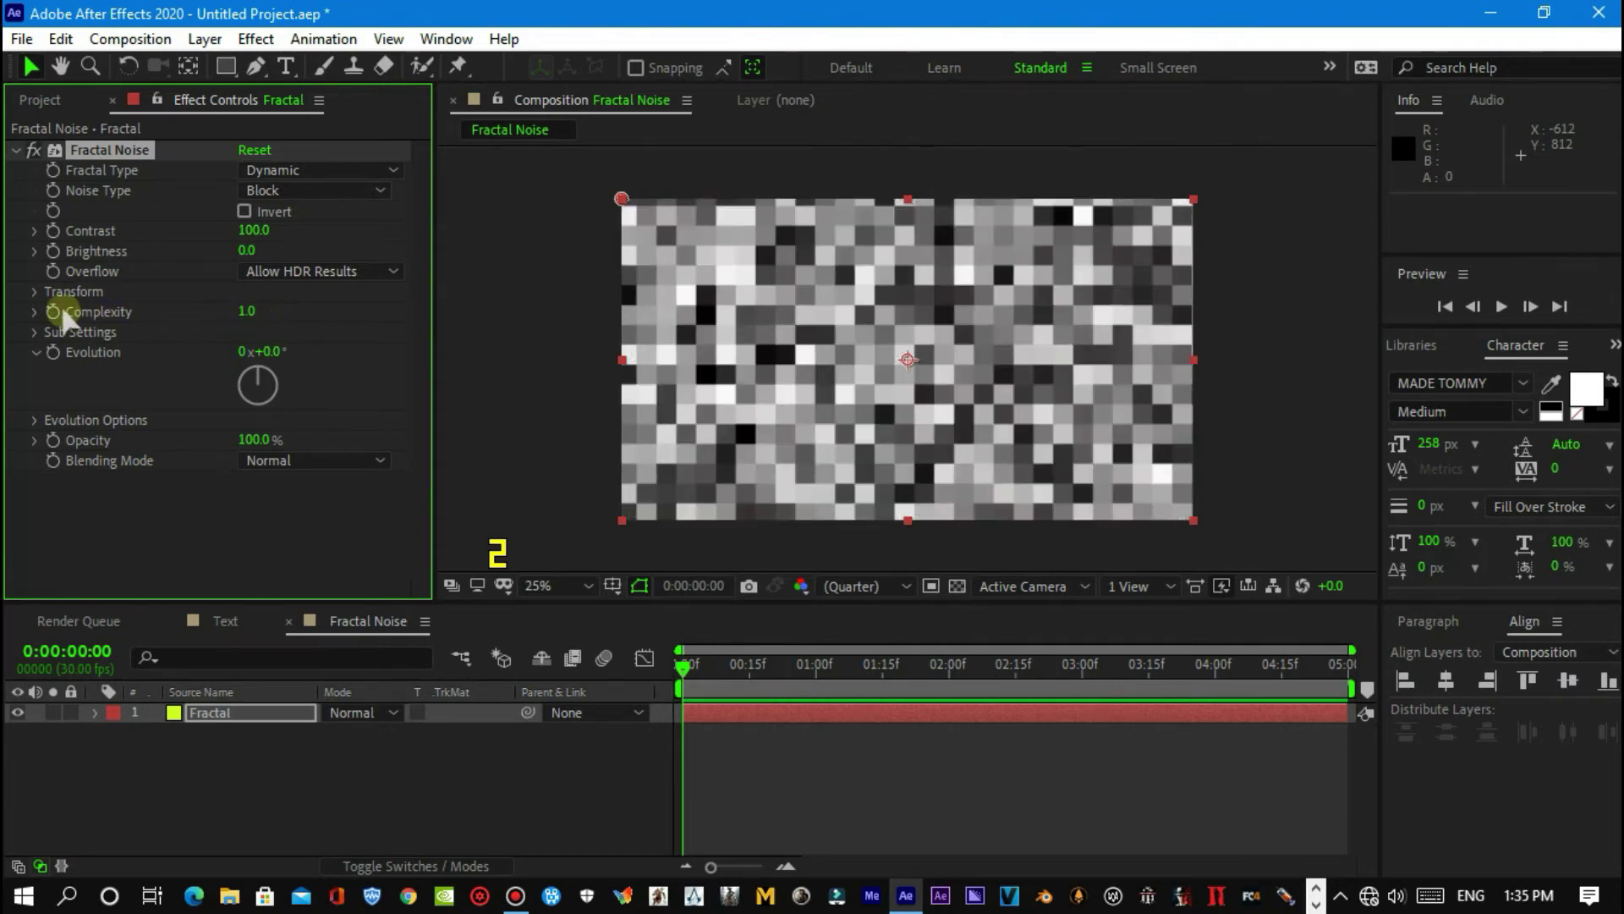
Step: Set the noise Scale to 151, Contrast to 1000 and Brightness to 7
{"action": "left_click", "coordinate": [34, 291]}
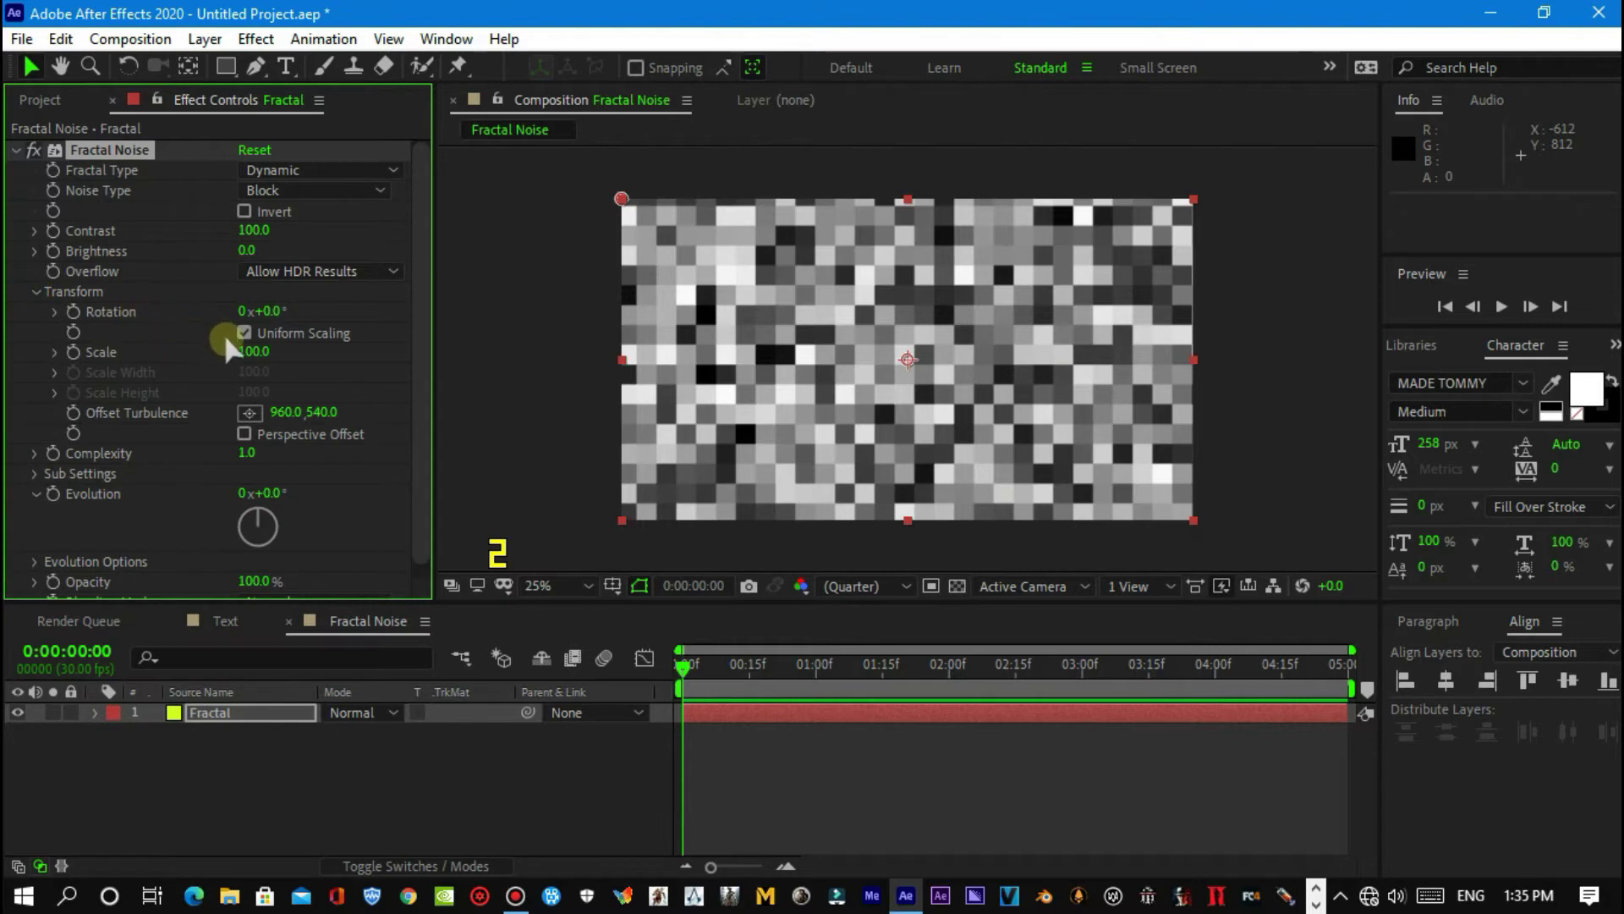
{"action": "left_click_drag", "start_coordinate": [249, 359], "coordinate": [306, 355]}
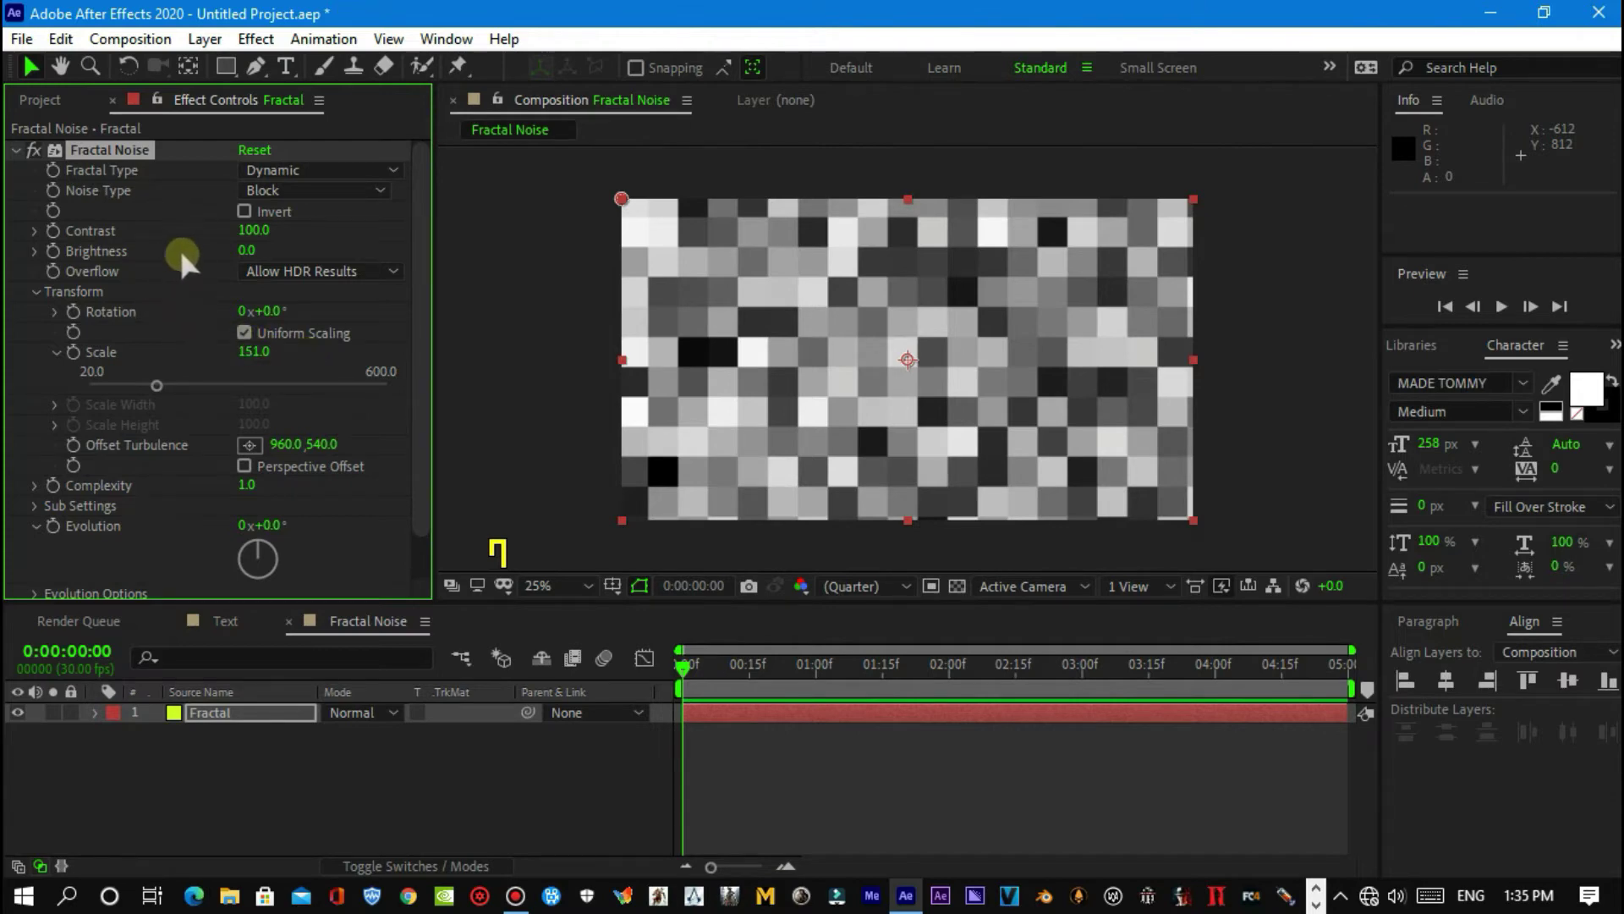
{"action": "left_click", "coordinate": [245, 237]}
{"action": "type", "text": "10"}
{"action": "key", "text": "Return"}
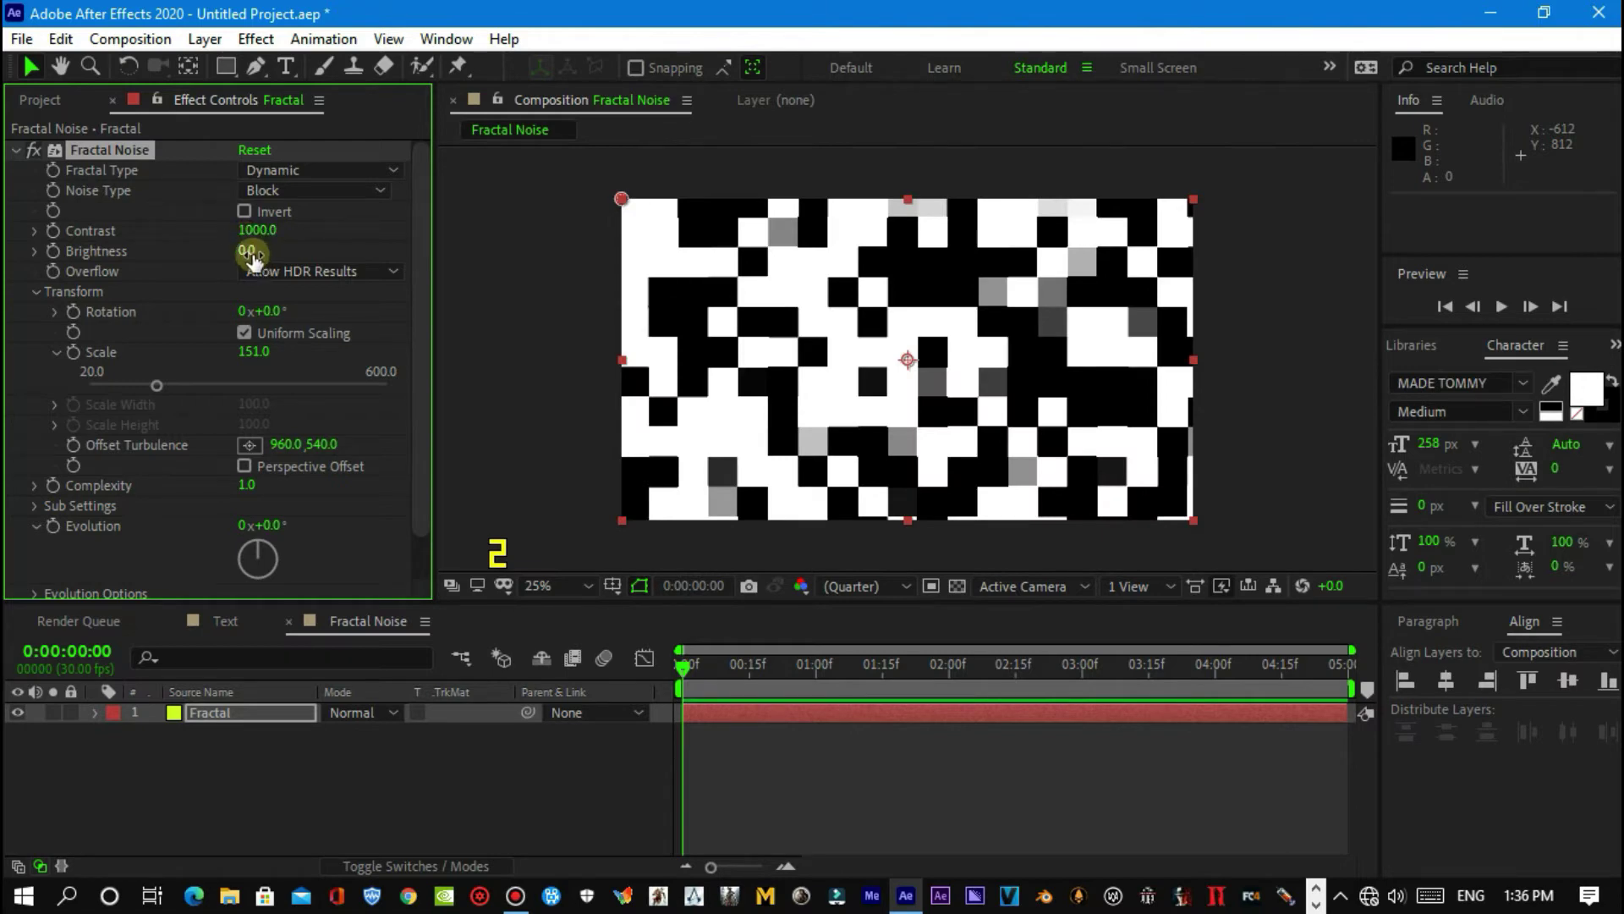
{"action": "left_click_drag", "start_coordinate": [250, 252], "coordinate": [248, 254]}
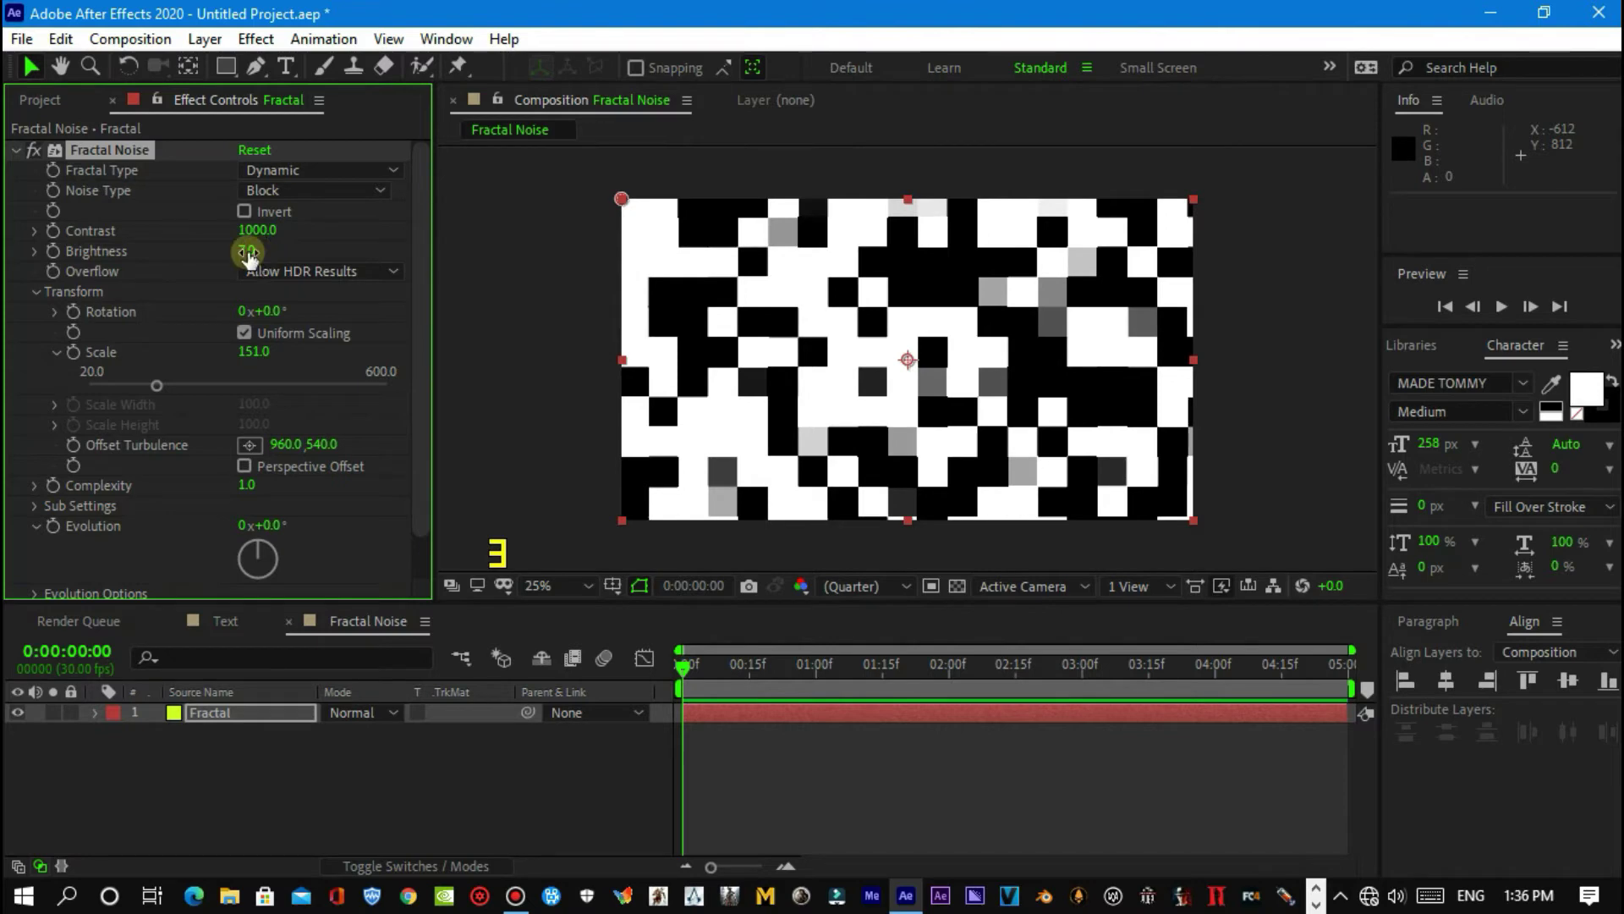
{"action": "scroll", "coordinate": [191, 288], "scroll_direction": "down", "scroll_amount": 1}
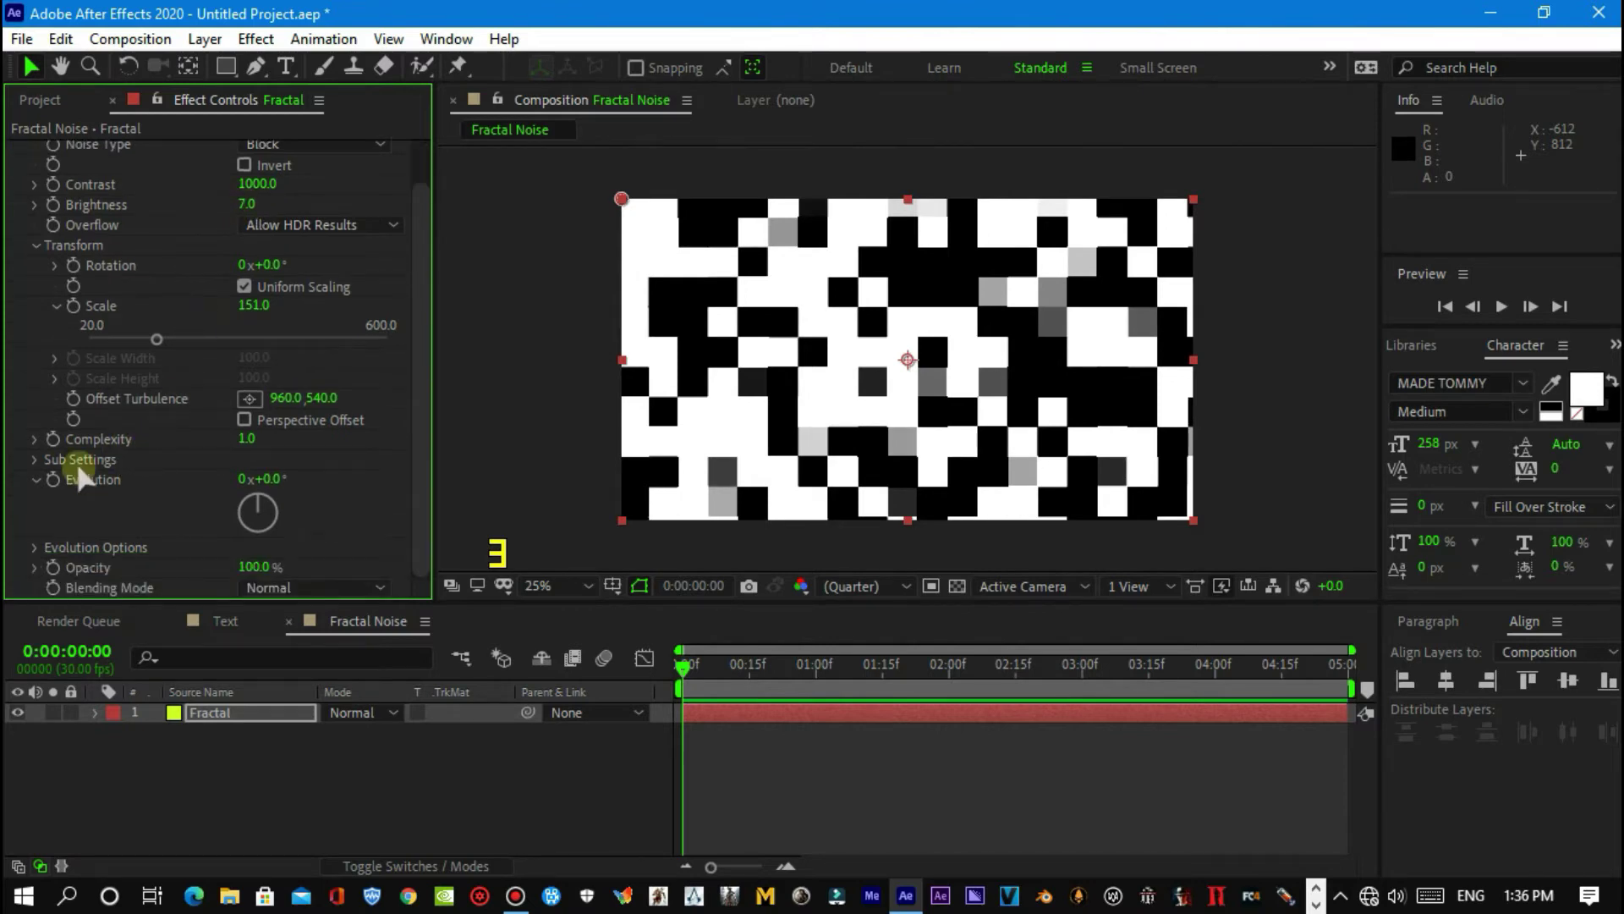
Step: Drive the Fractal Noise Evolution with the expression time*500
{"action": "left_click", "coordinate": [54, 480], "text": "alt"}
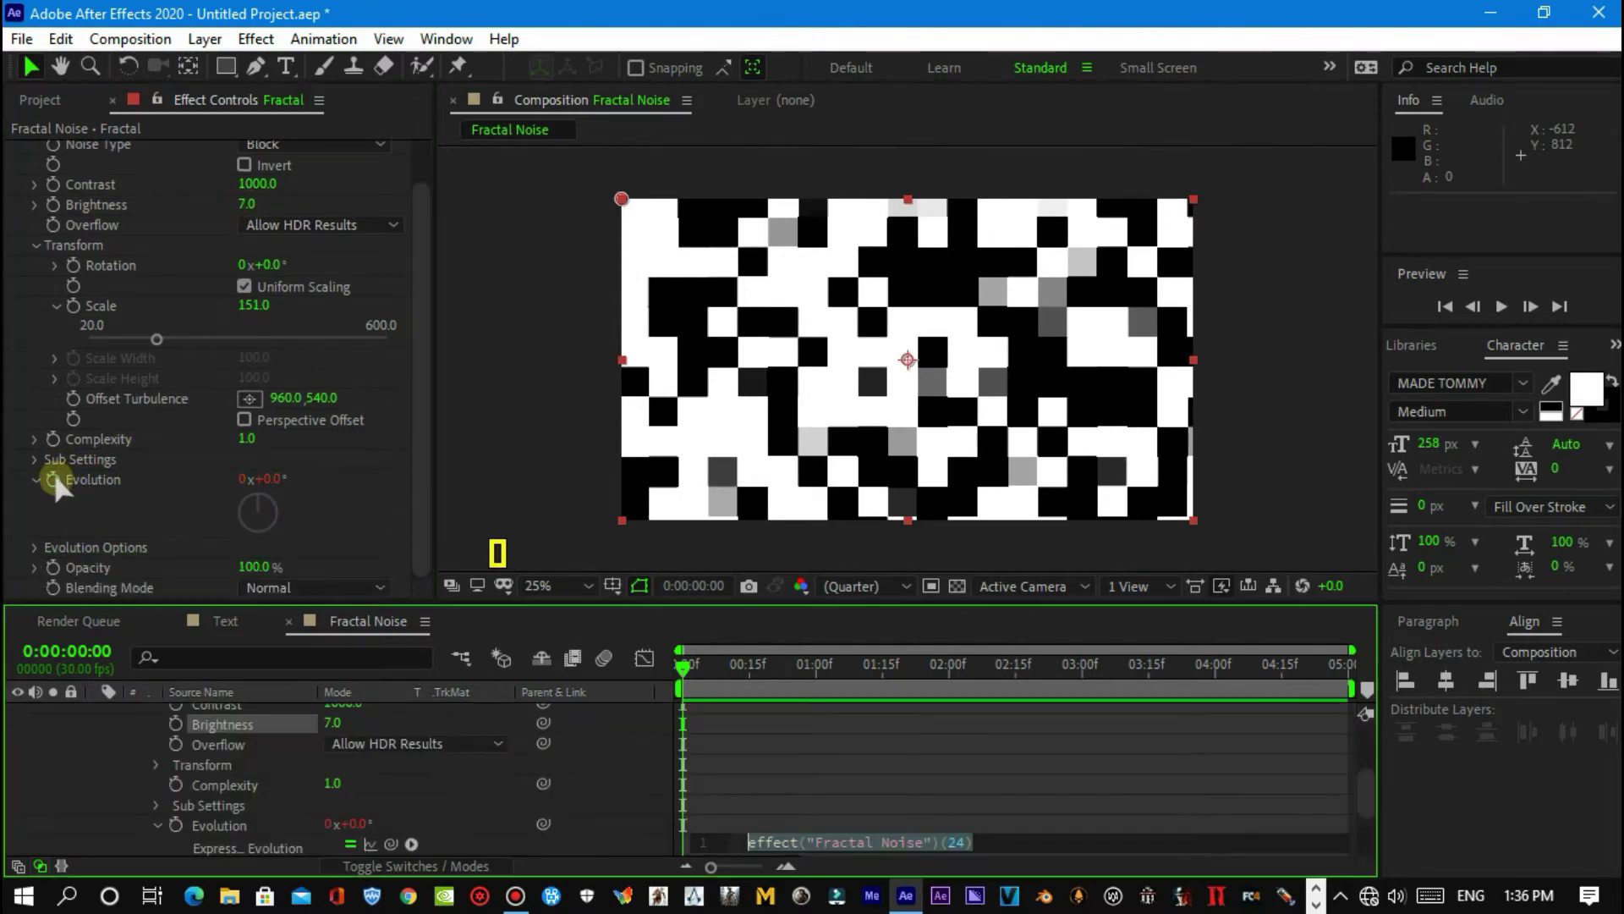
{"action": "type", "text": "time"}
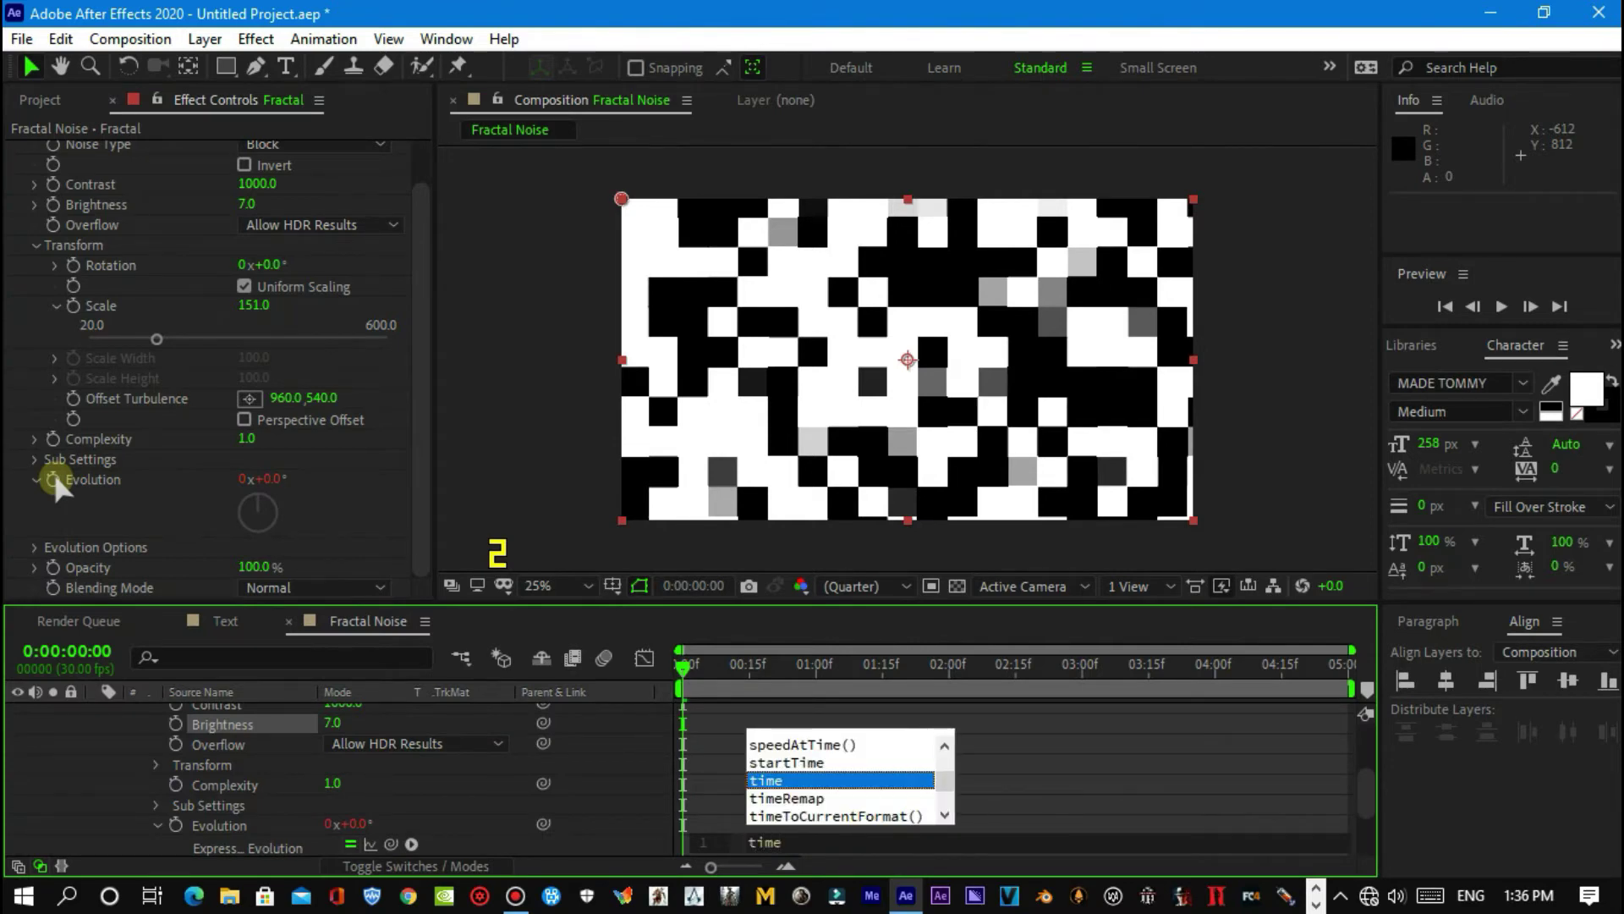
{"action": "type", "text": "*"}
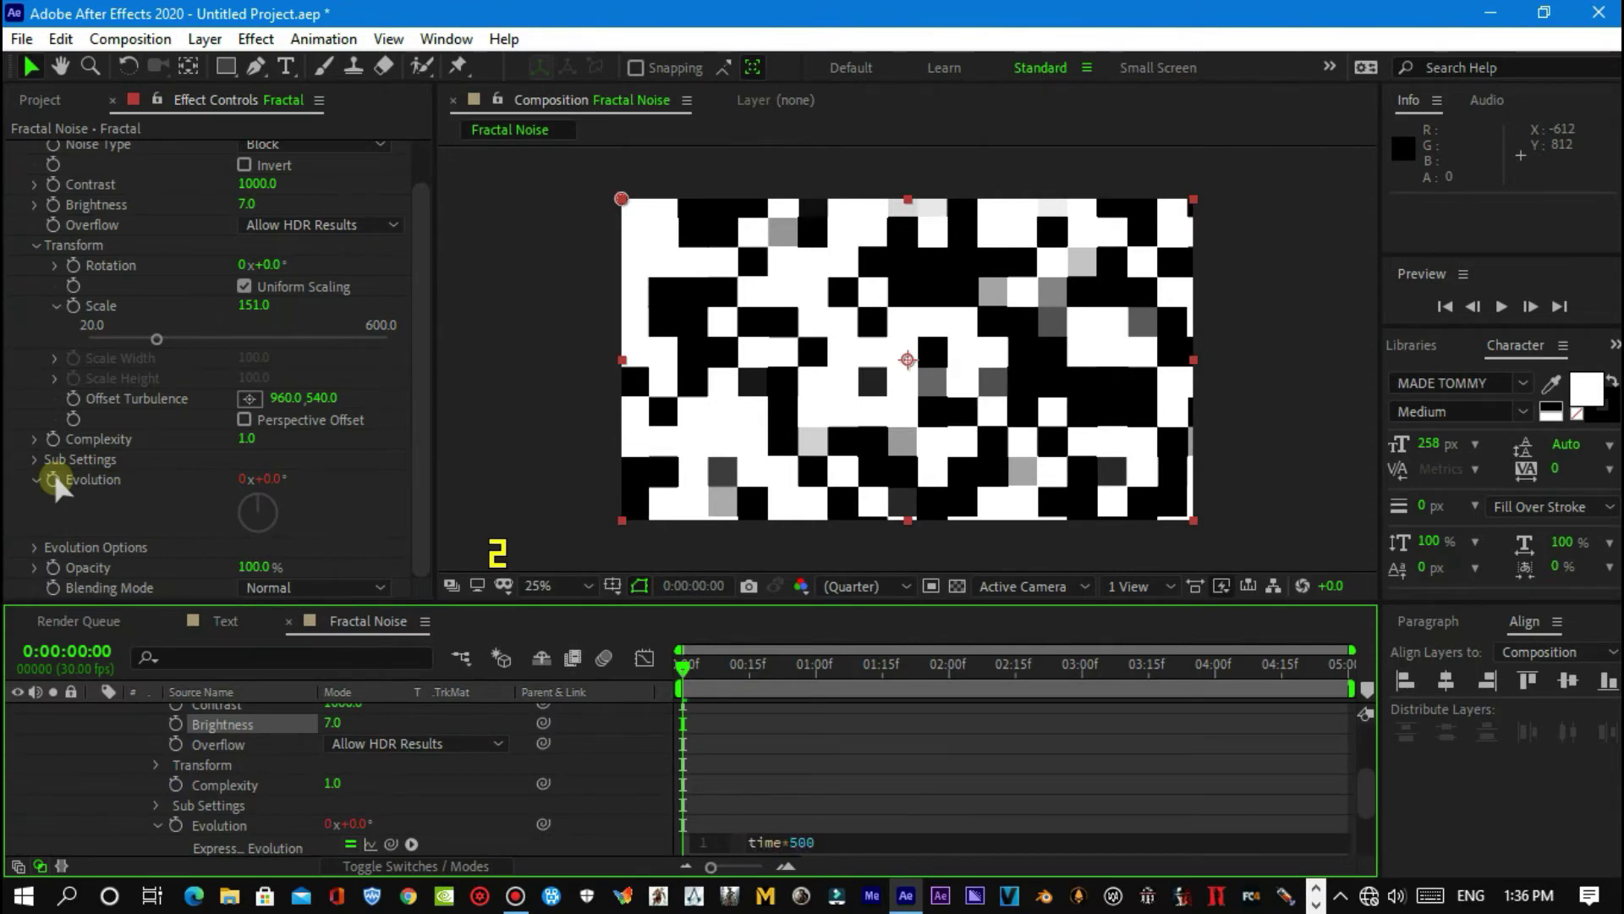
{"action": "left_click", "coordinate": [237, 723]}
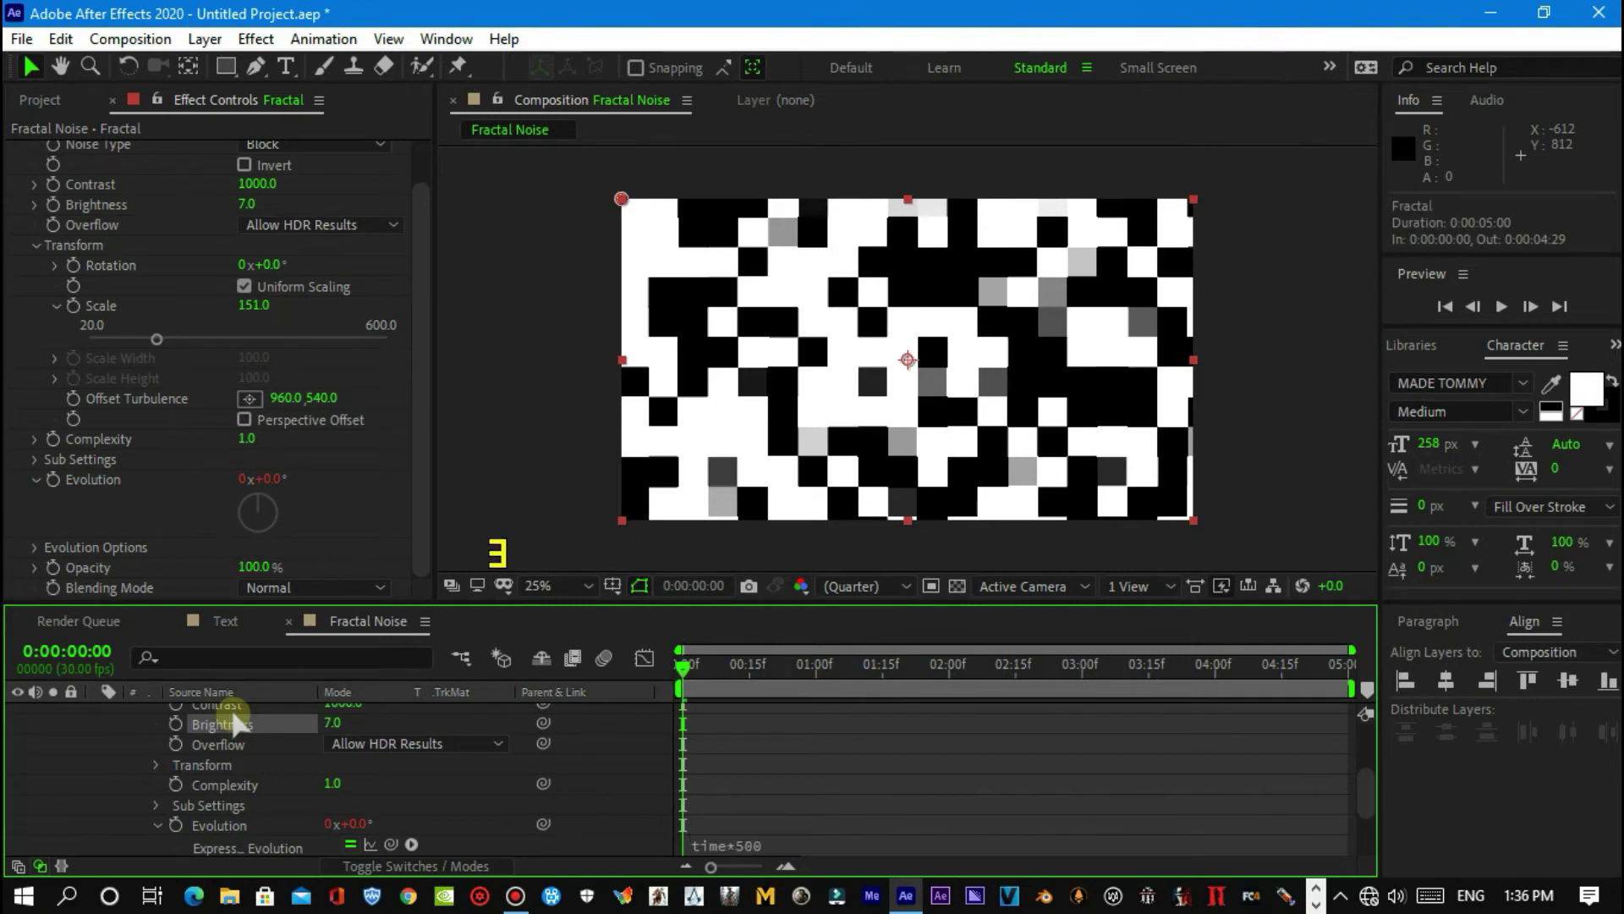
{"action": "scroll", "coordinate": [220, 719], "scroll_direction": "up", "scroll_amount": 3}
{"action": "scroll", "coordinate": [235, 725], "scroll_direction": "up", "scroll_amount": 3}
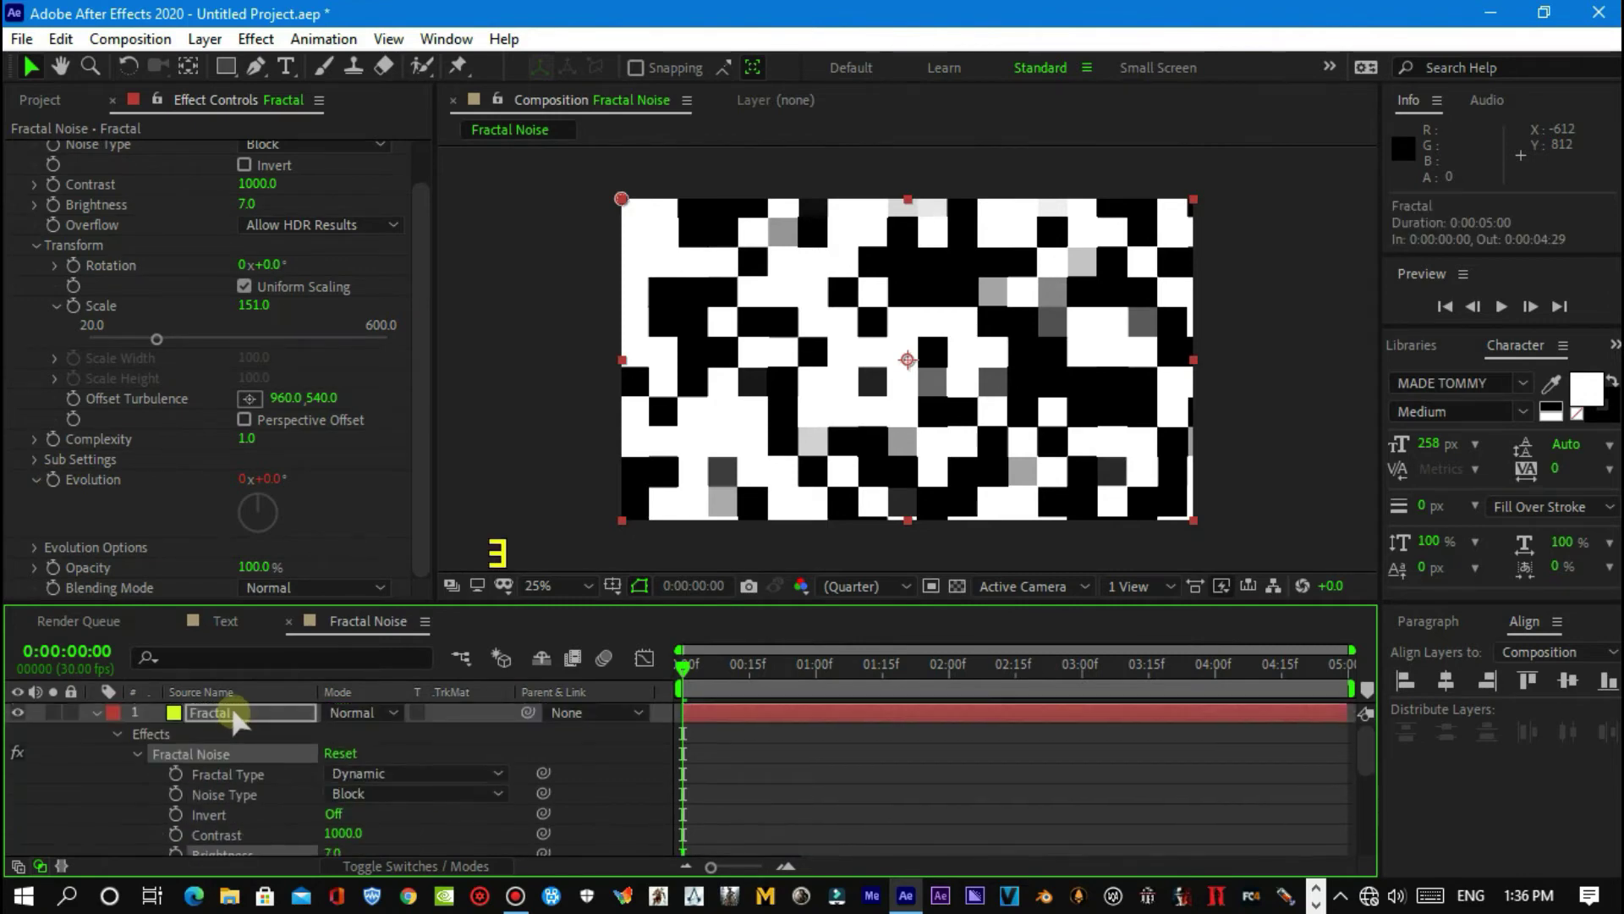
Step: Nest the Fractal Noise comp in the Text comp as a hidden layer beneath FRACTAL
{"action": "left_click", "coordinate": [227, 630]}
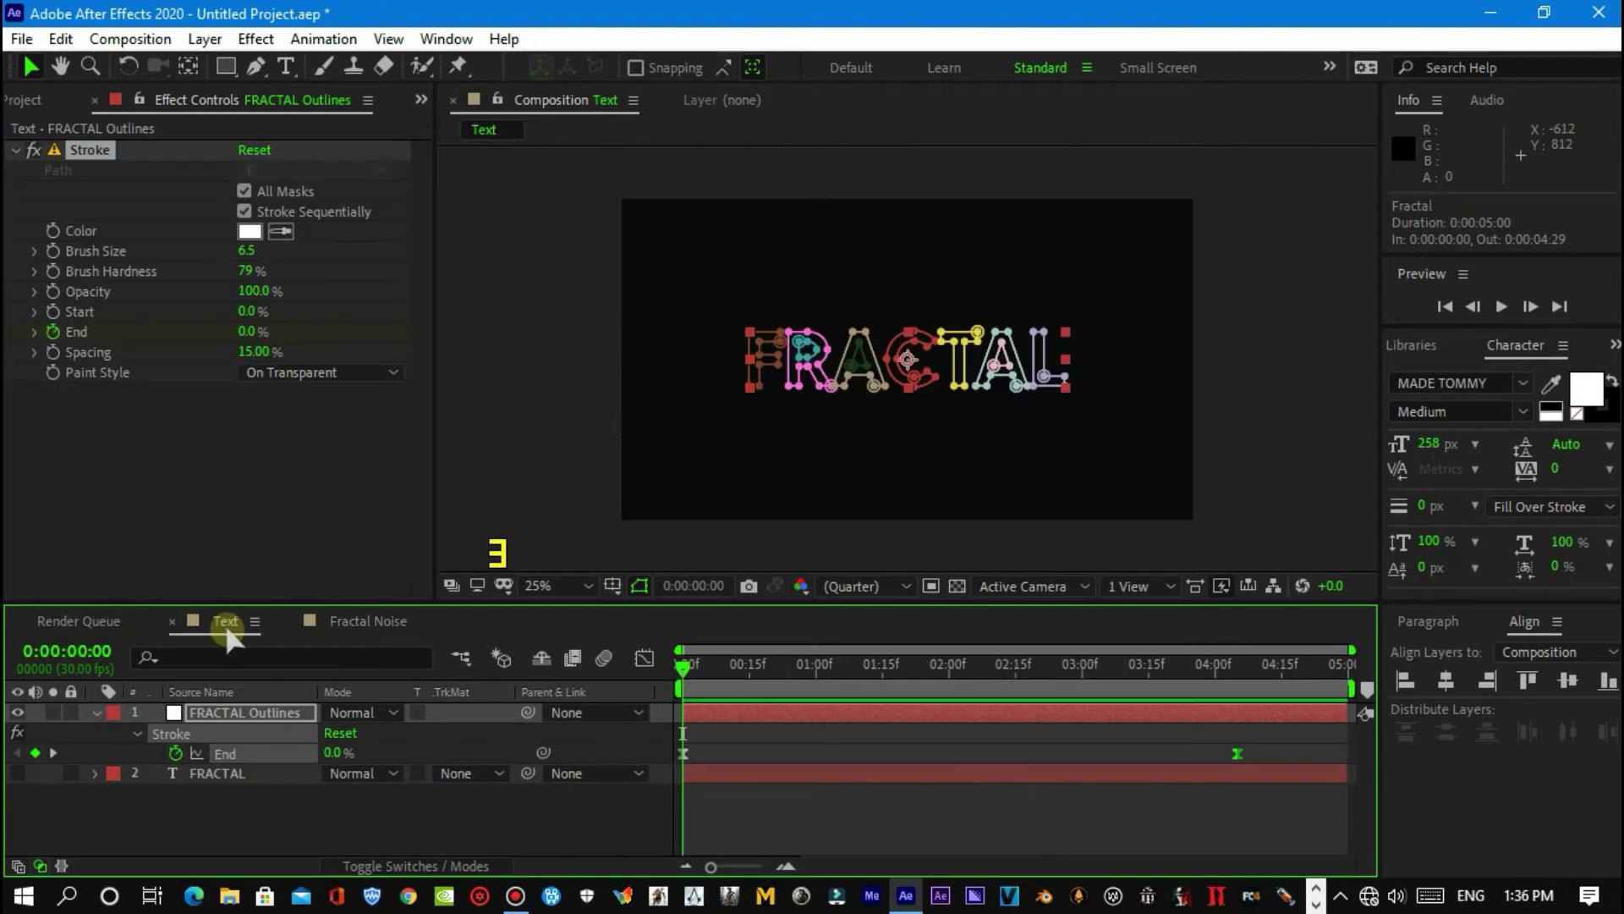
{"action": "left_click", "coordinate": [44, 100]}
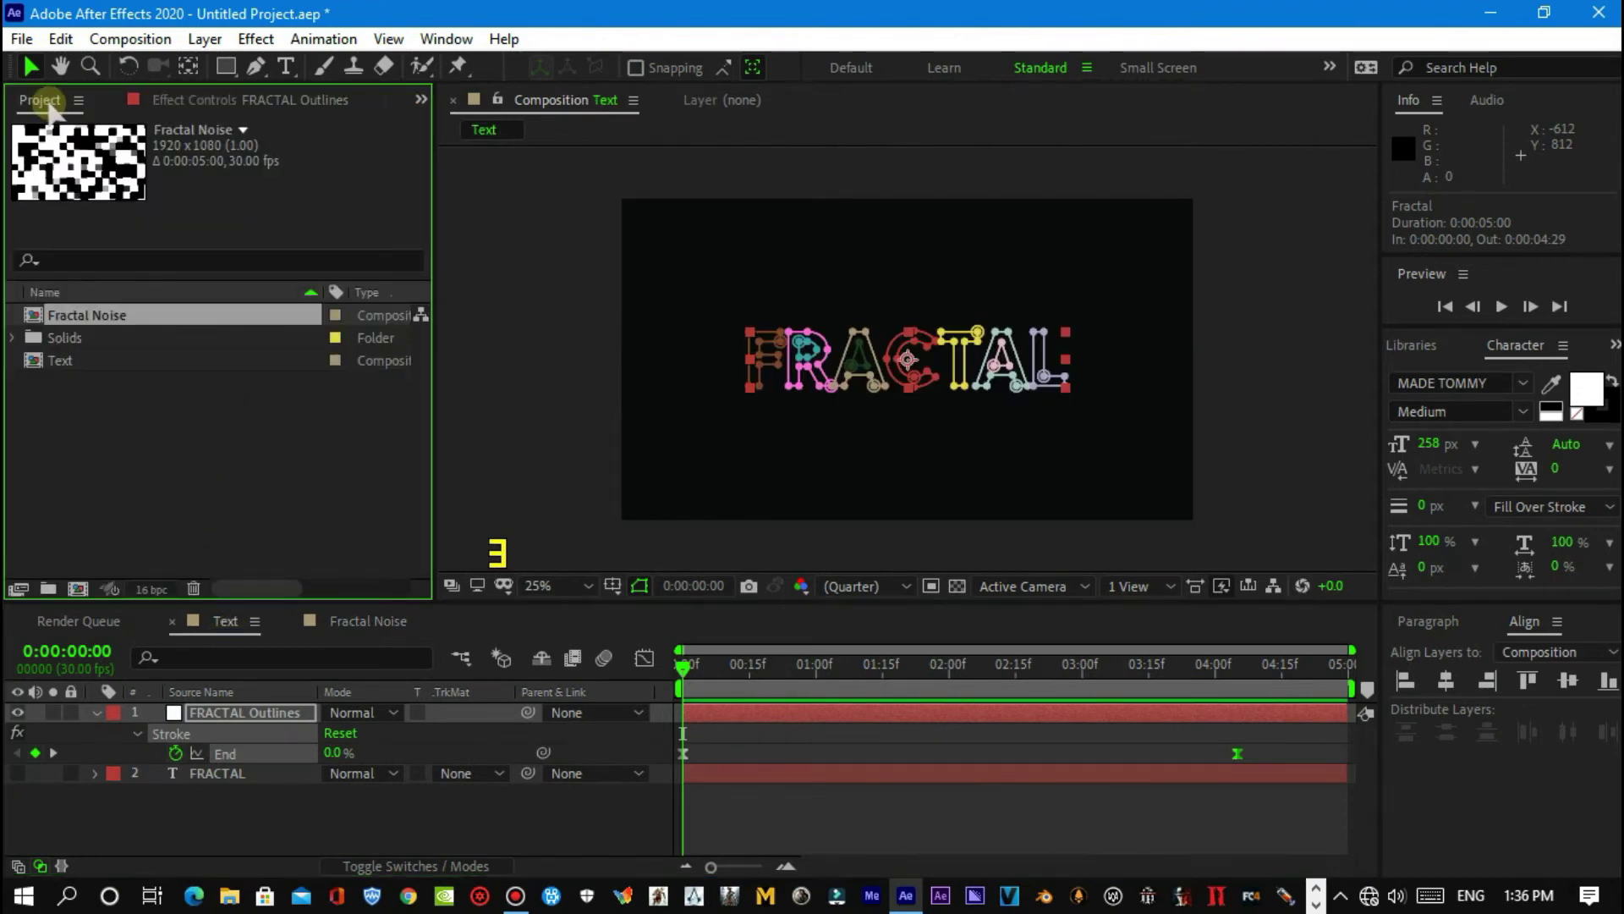
{"action": "left_click", "coordinate": [110, 313]}
{"action": "left_click_drag", "start_coordinate": [109, 319], "coordinate": [204, 799]}
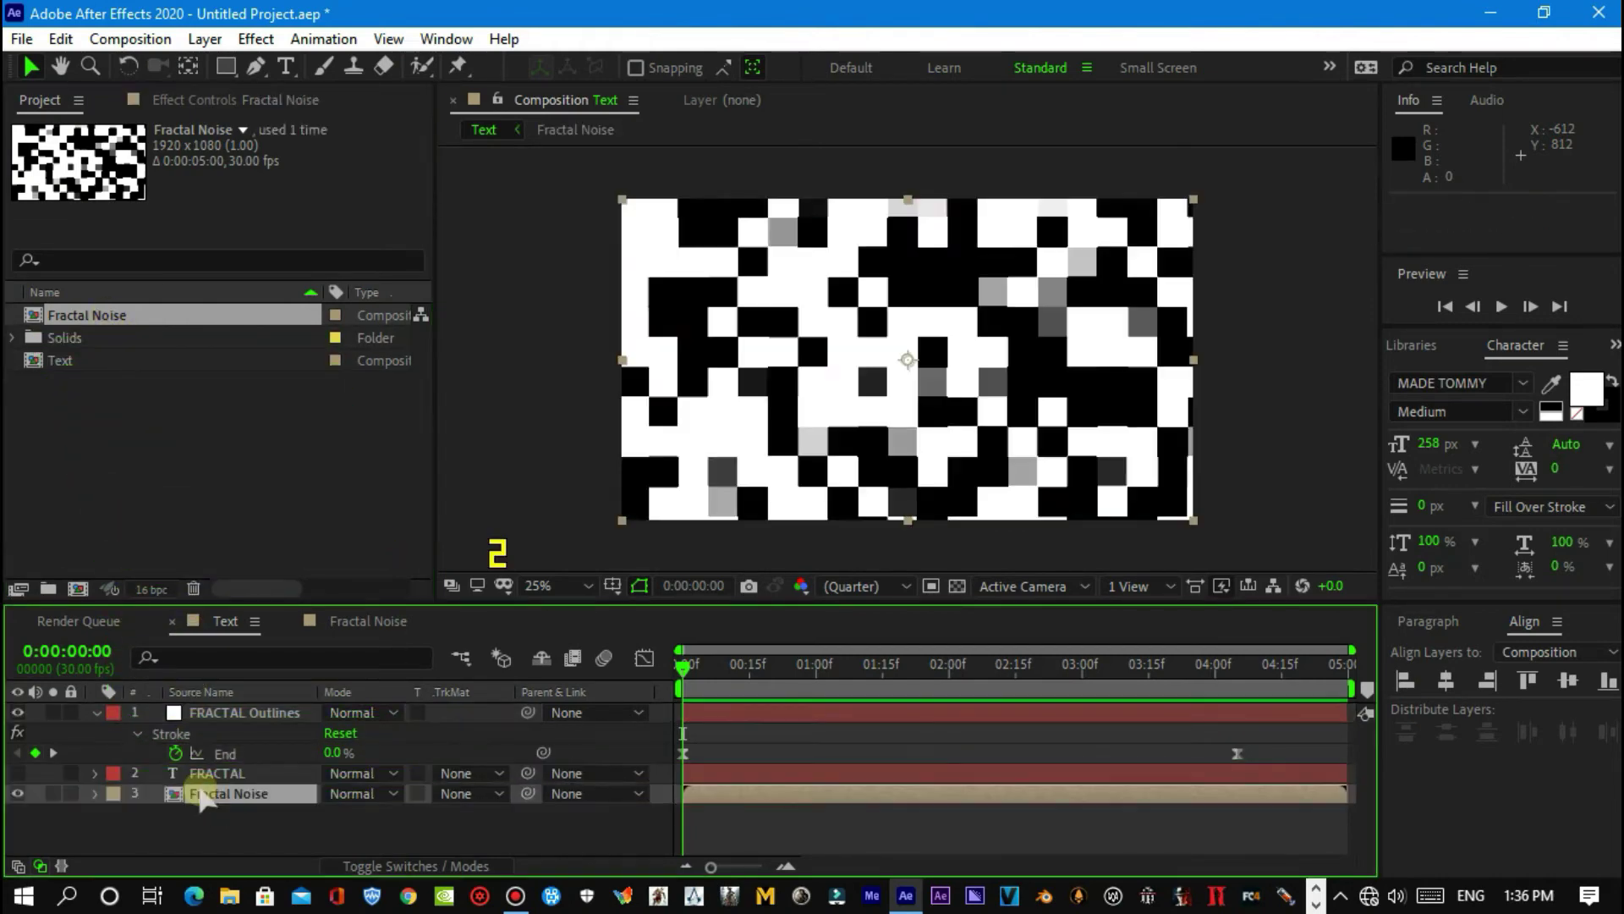
{"action": "left_click", "coordinate": [17, 794]}
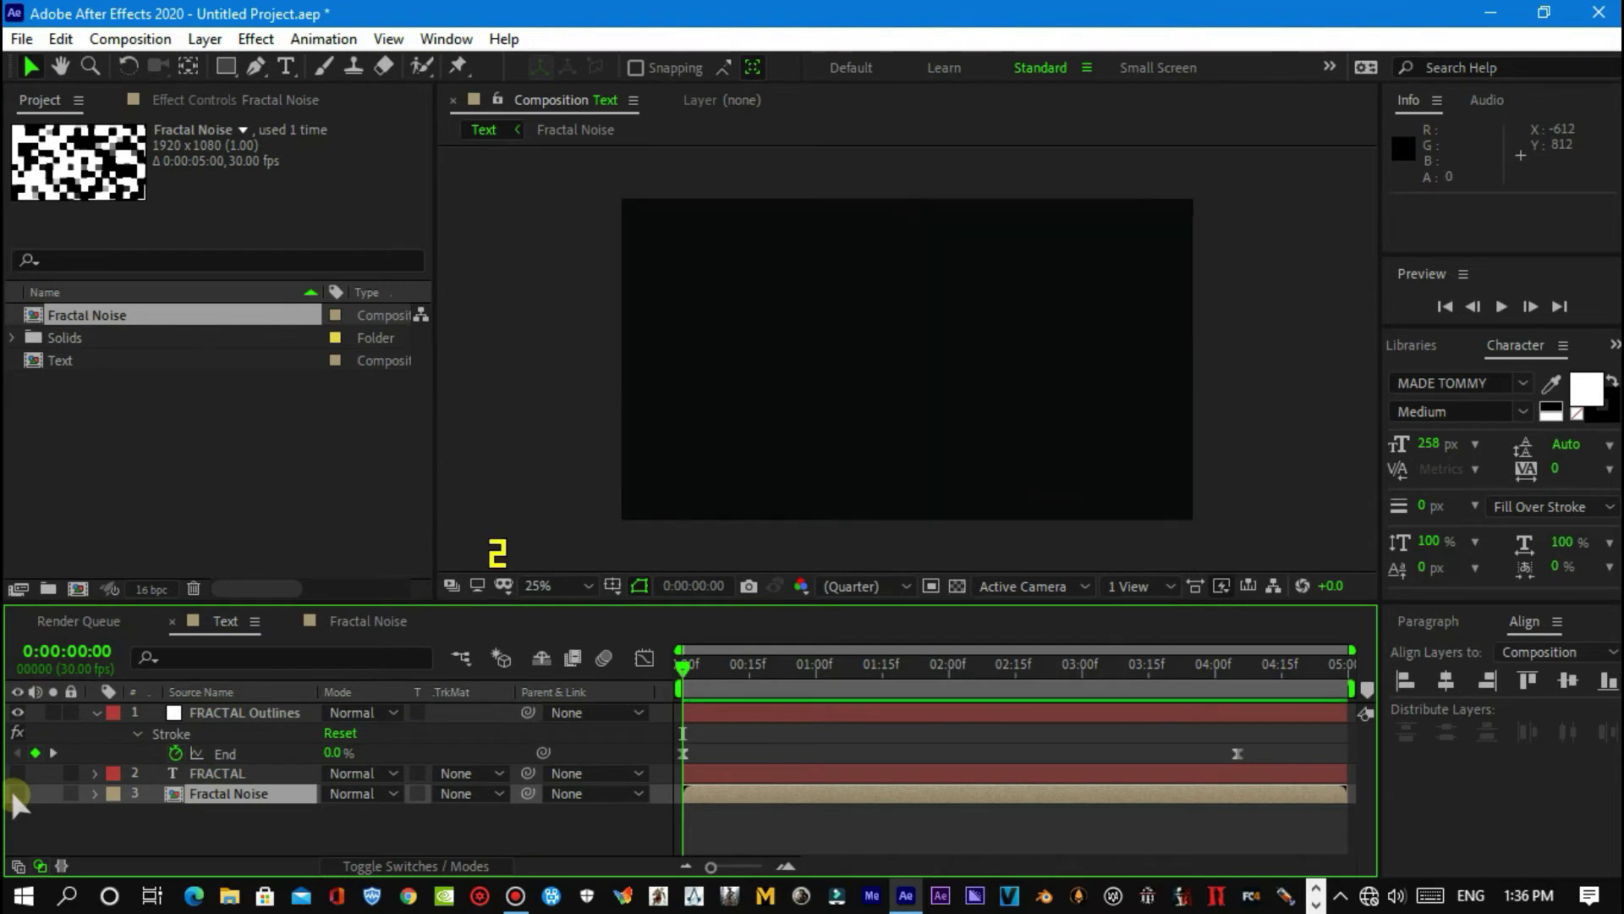
Step: Add a new adjustment layer to the Text composition
{"action": "right_click", "coordinate": [227, 822]}
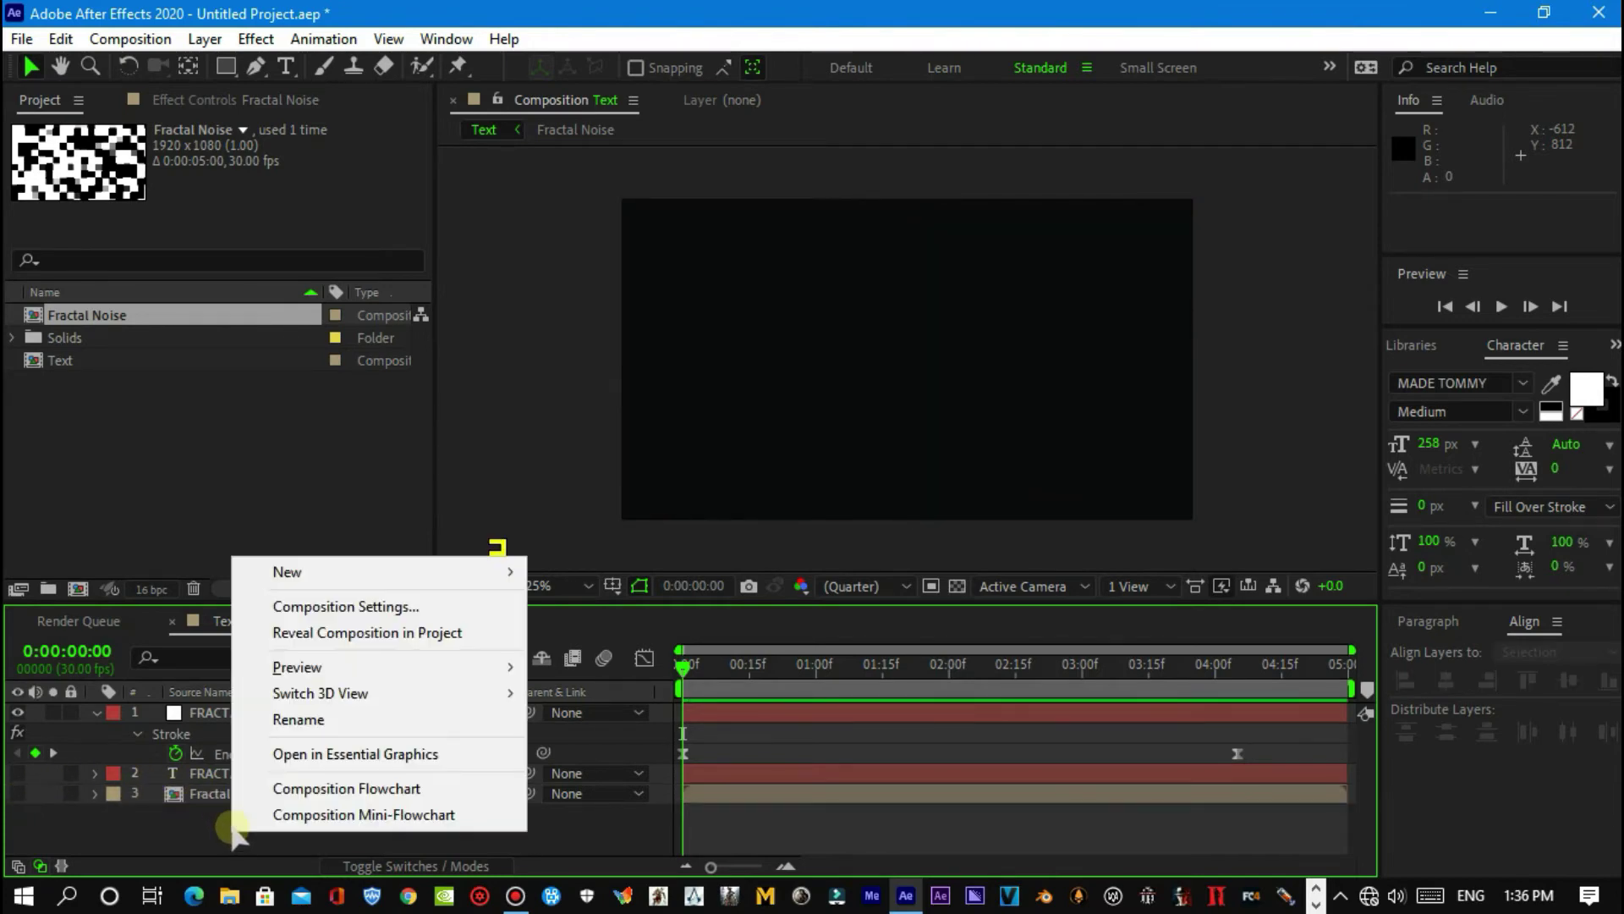
{"action": "mouse_move", "coordinate": [508, 571]}
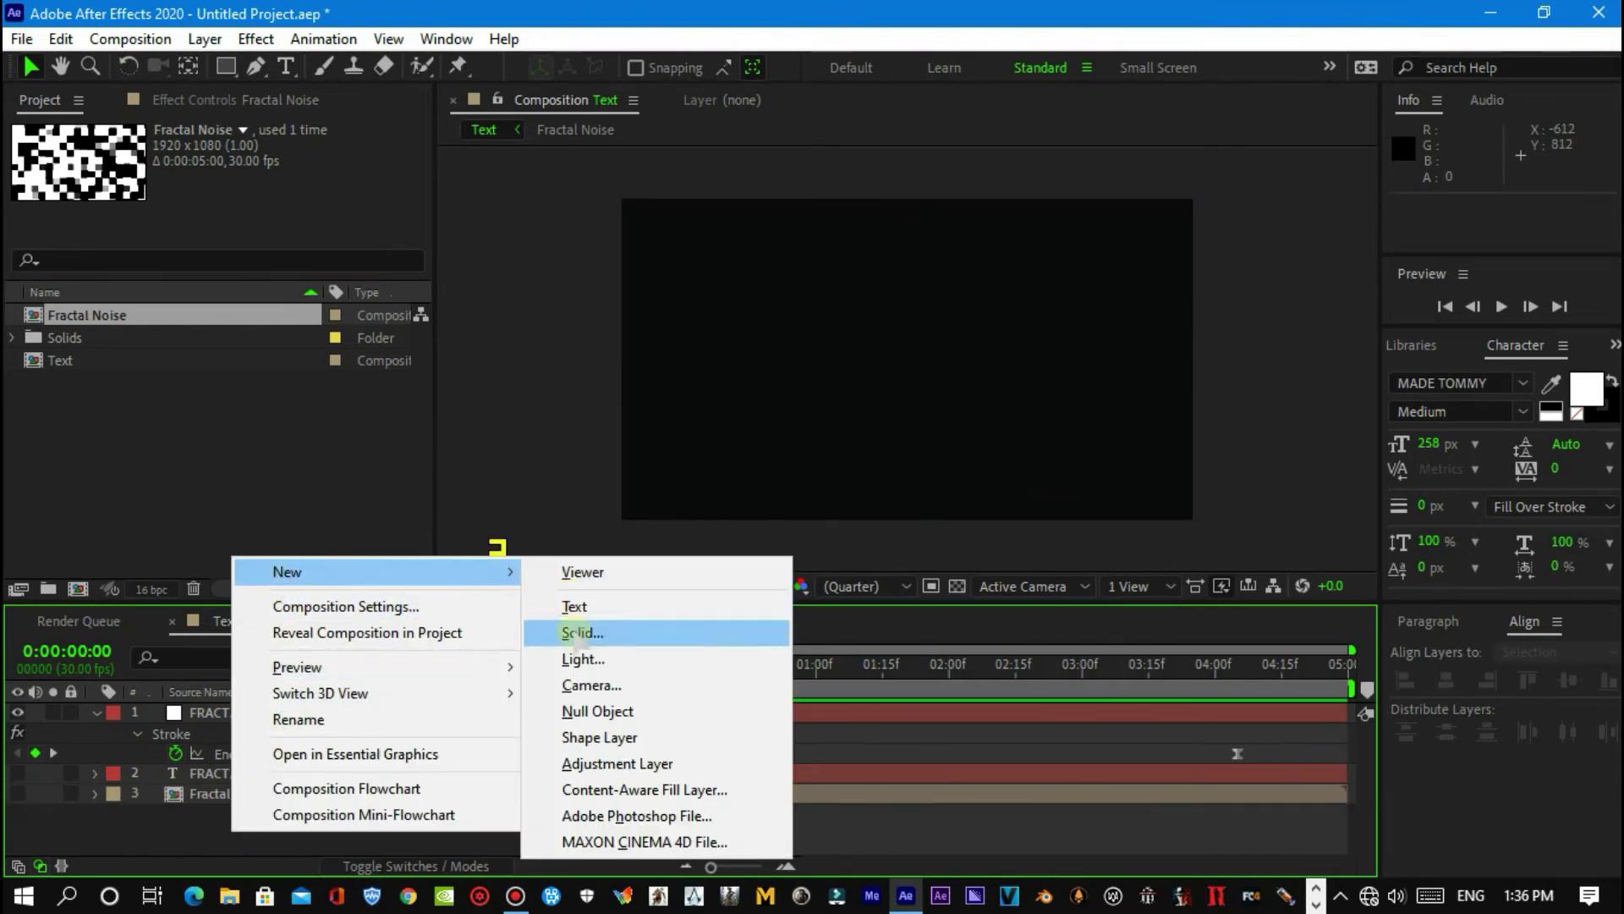
{"action": "left_click", "coordinate": [579, 763]}
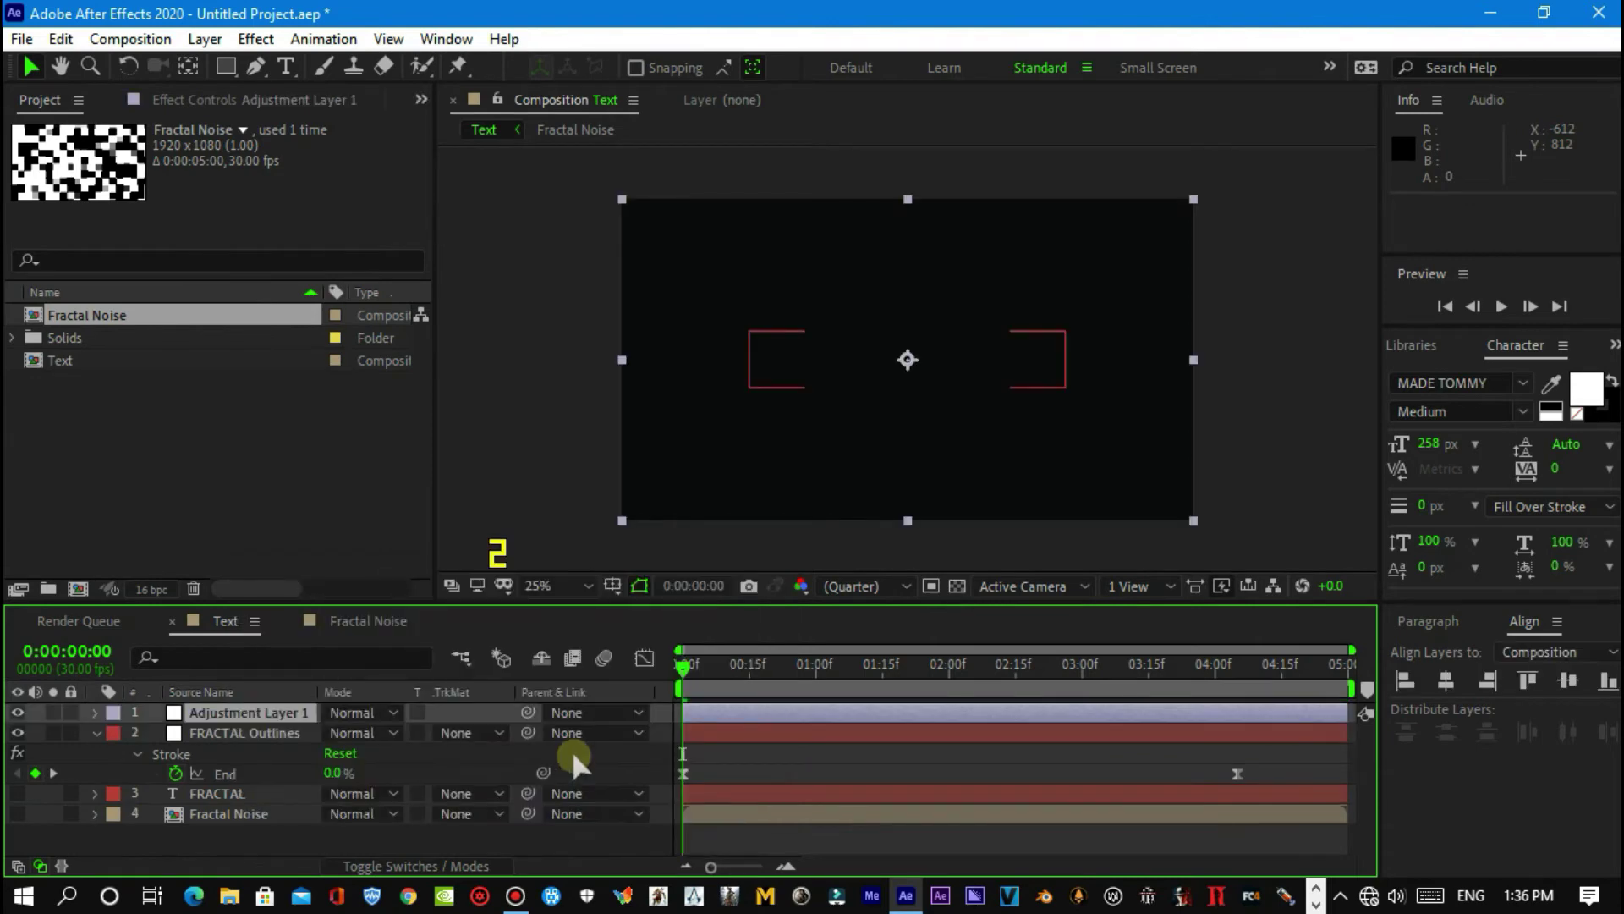
Step: Apply Displacement Map to Adjustment Layer 1 by searching 'dis' in FX Console
{"action": "key", "text": "ctrl+space"}
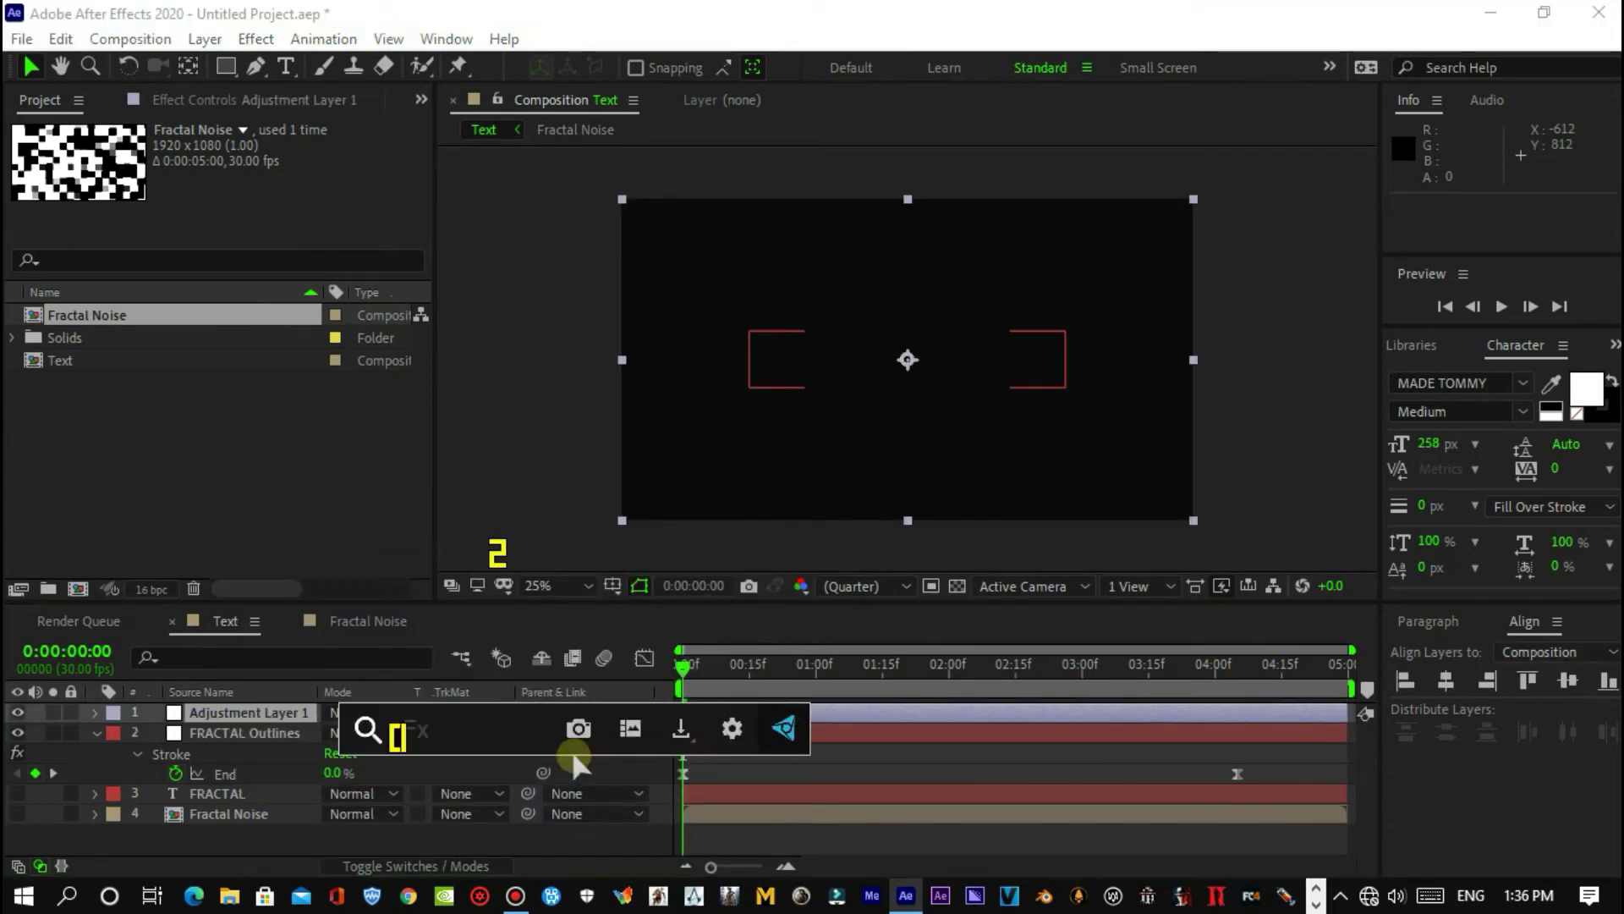
{"action": "type", "text": "dis"}
{"action": "key", "text": "Down"}
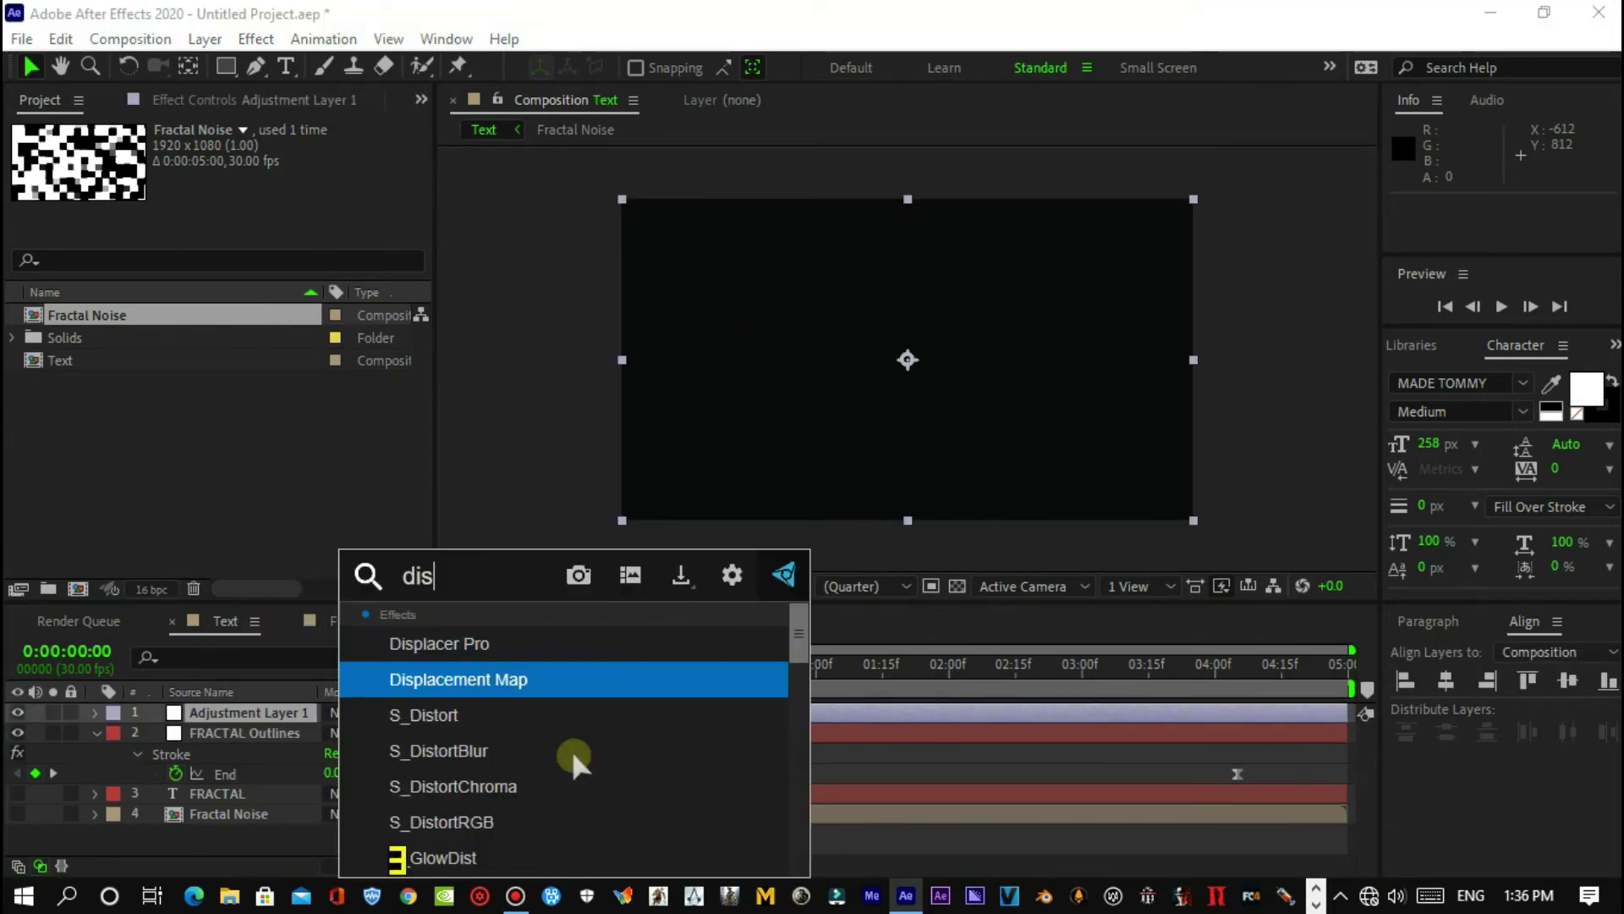
{"action": "key", "text": "Return"}
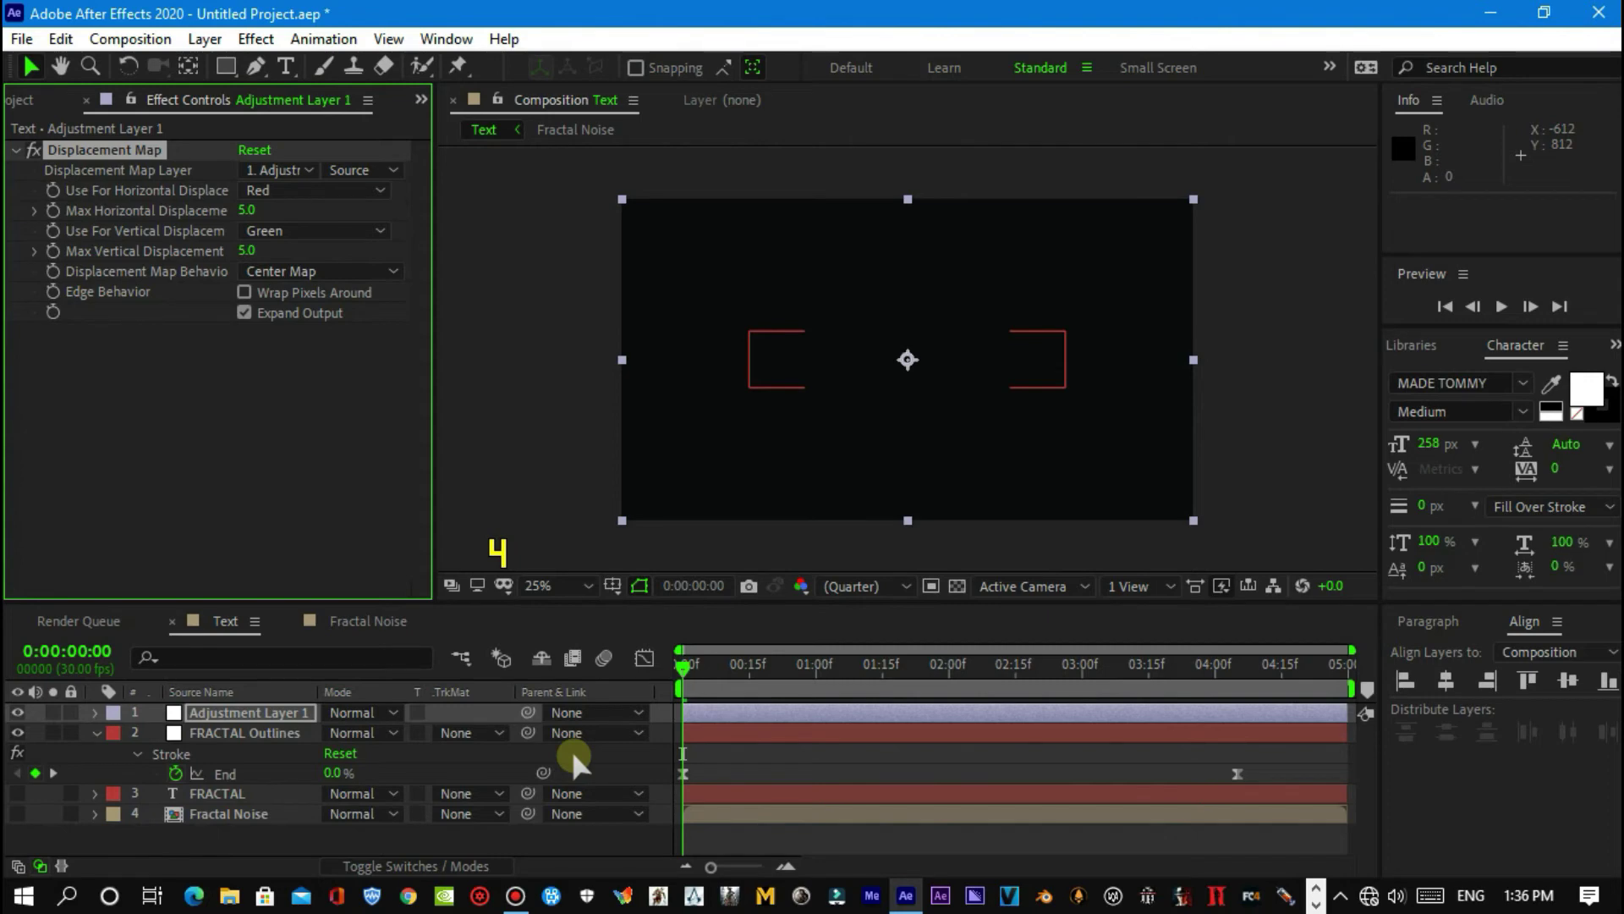
{"action": "key", "text": "ctrl+space"}
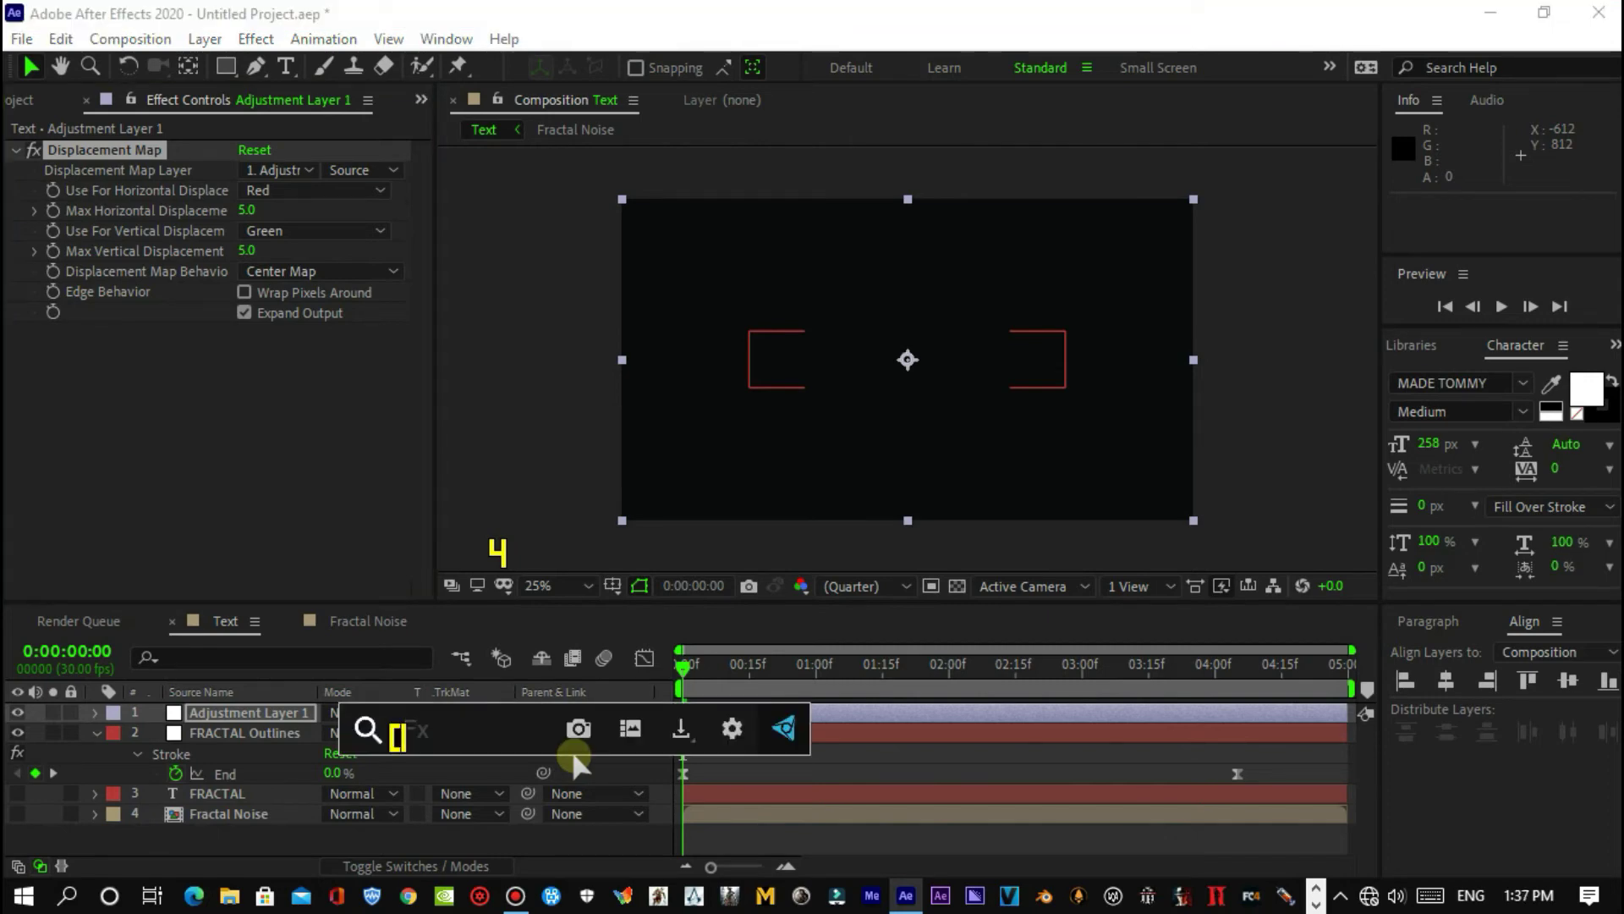
Step: Apply the Tint effect to Adjustment Layer 1 via the 'ti' search
{"action": "type", "text": "ti"}
{"action": "key", "text": "Down"}
{"action": "key", "text": "Down"}
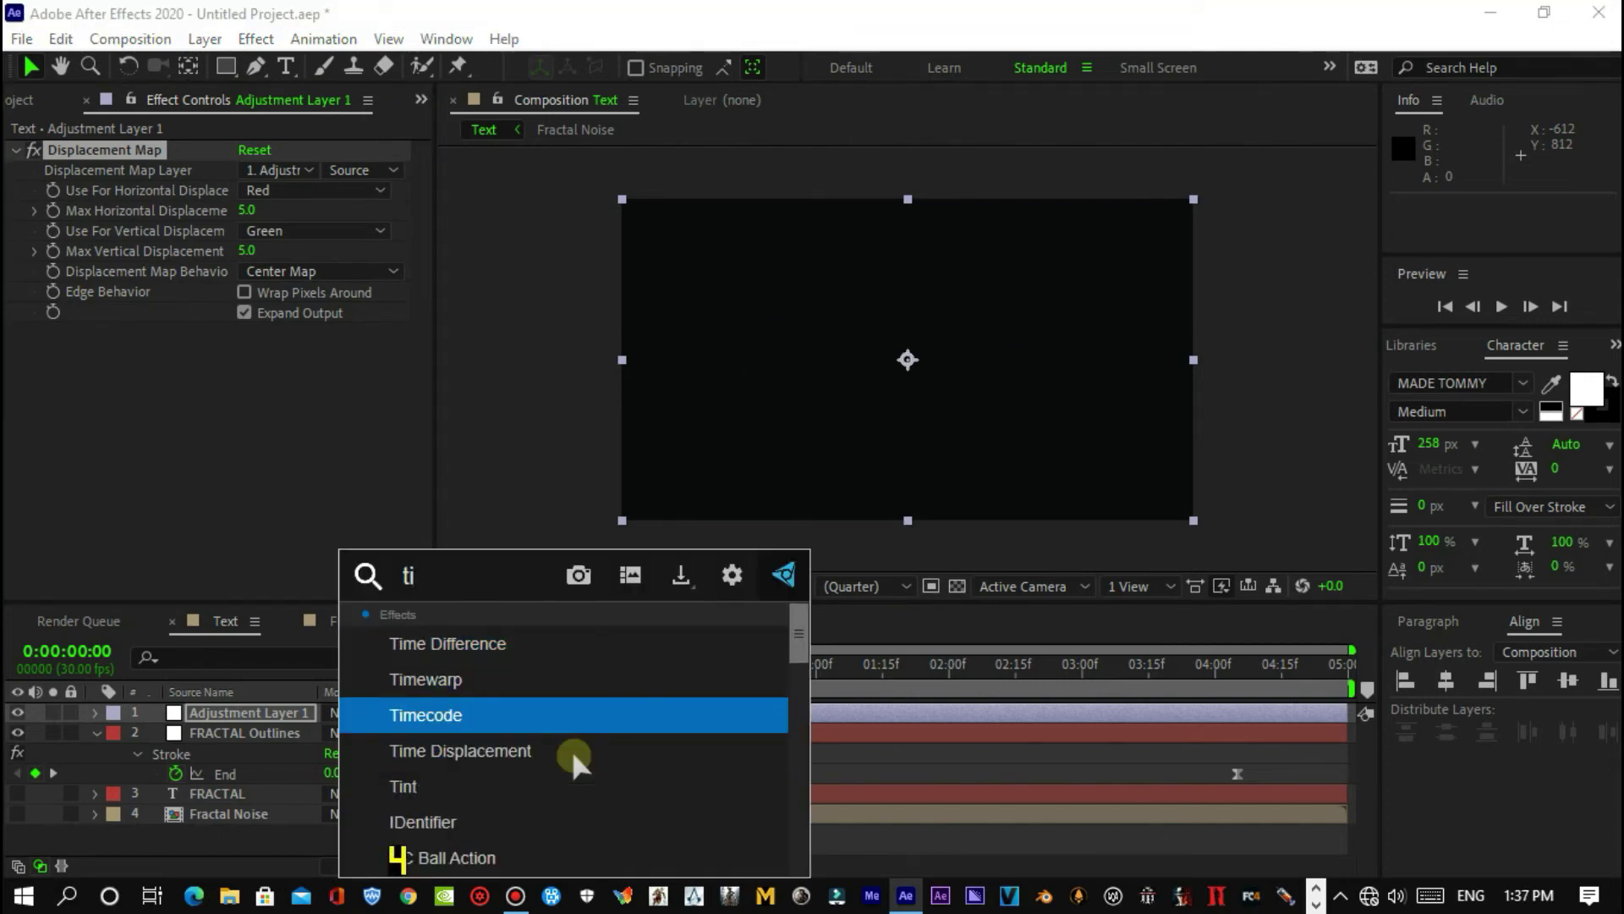
{"action": "key", "text": "Down"}
{"action": "key", "text": "Down"}
{"action": "key", "text": "Return"}
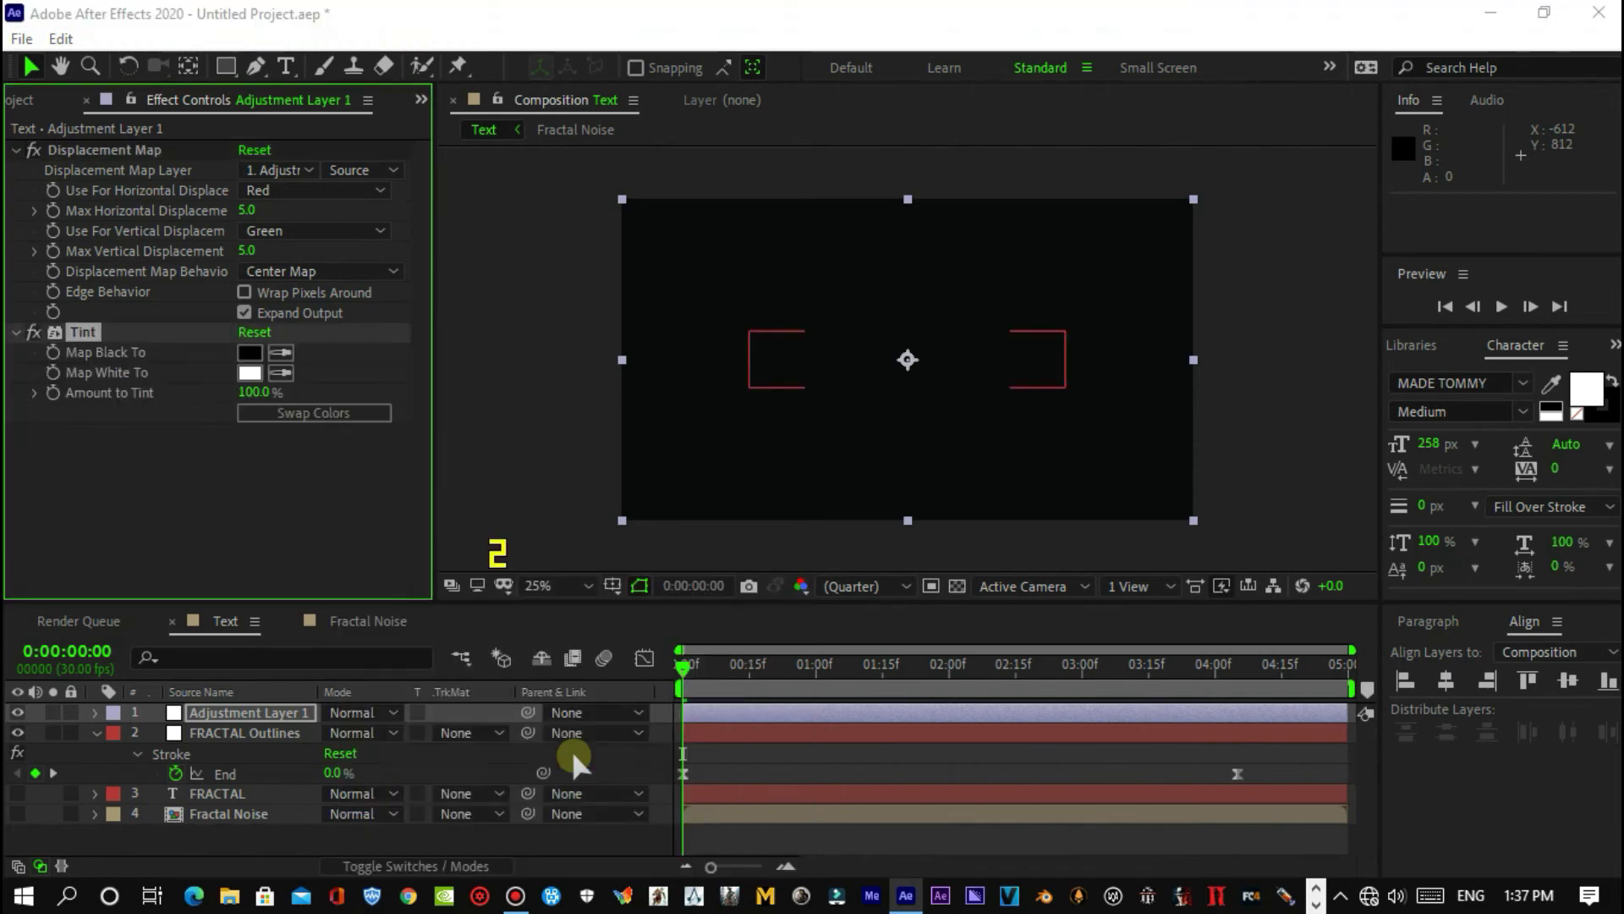
Step: Apply the Glow effect to Adjustment Layer 1 via the 'glow' search
{"action": "key", "text": "ctrl+space"}
{"action": "type", "text": "gl"}
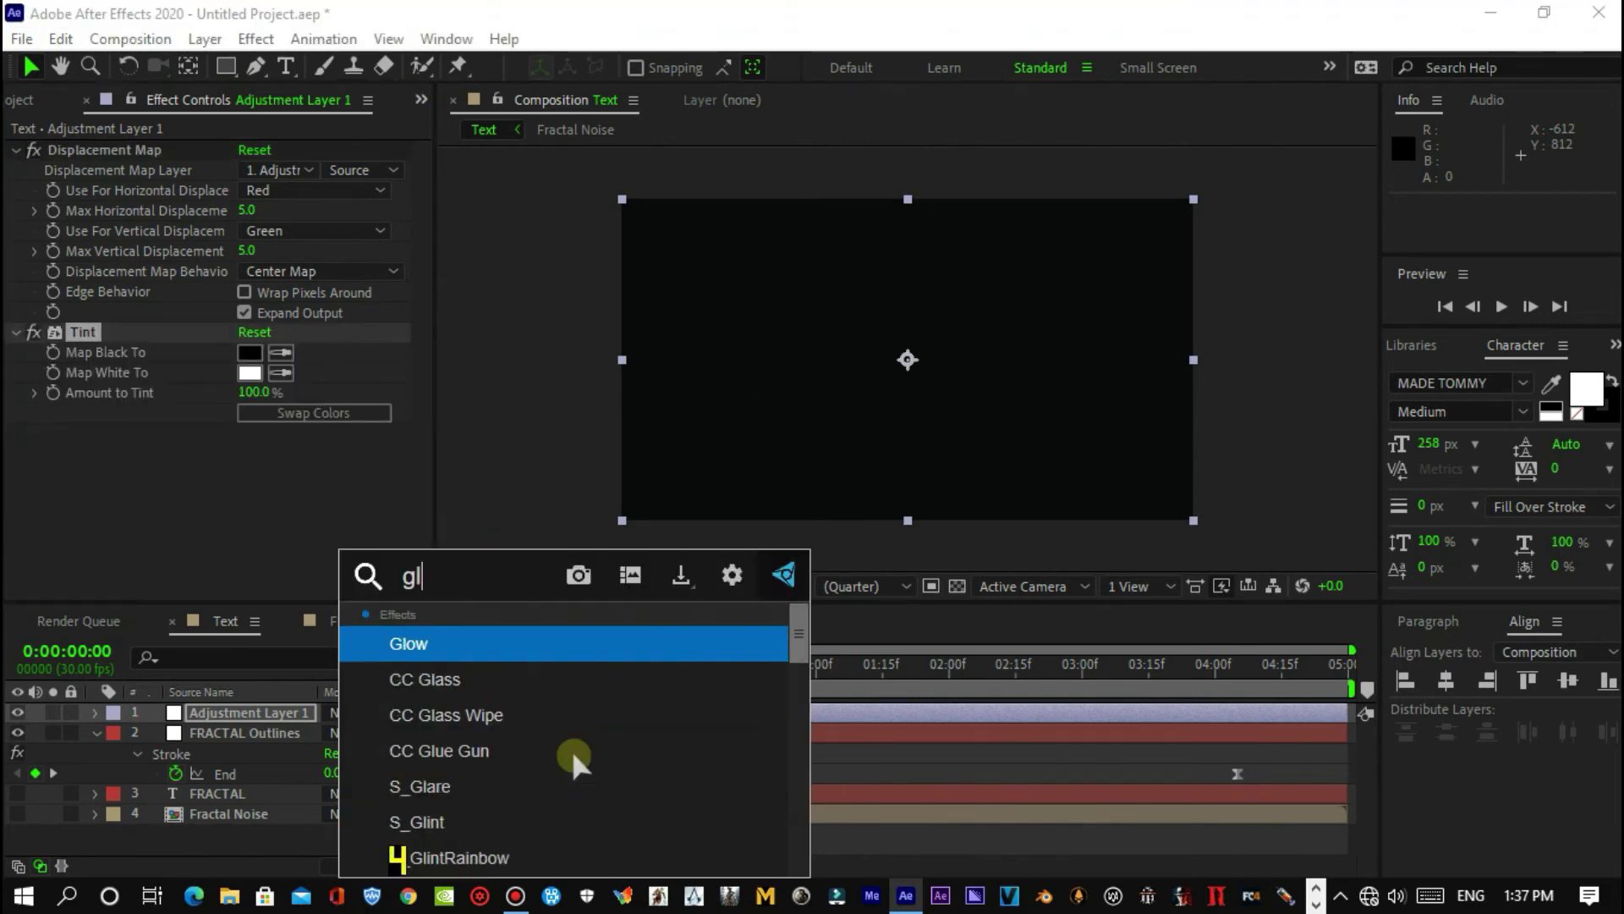
{"action": "type", "text": "ow"}
{"action": "key", "text": "Return"}
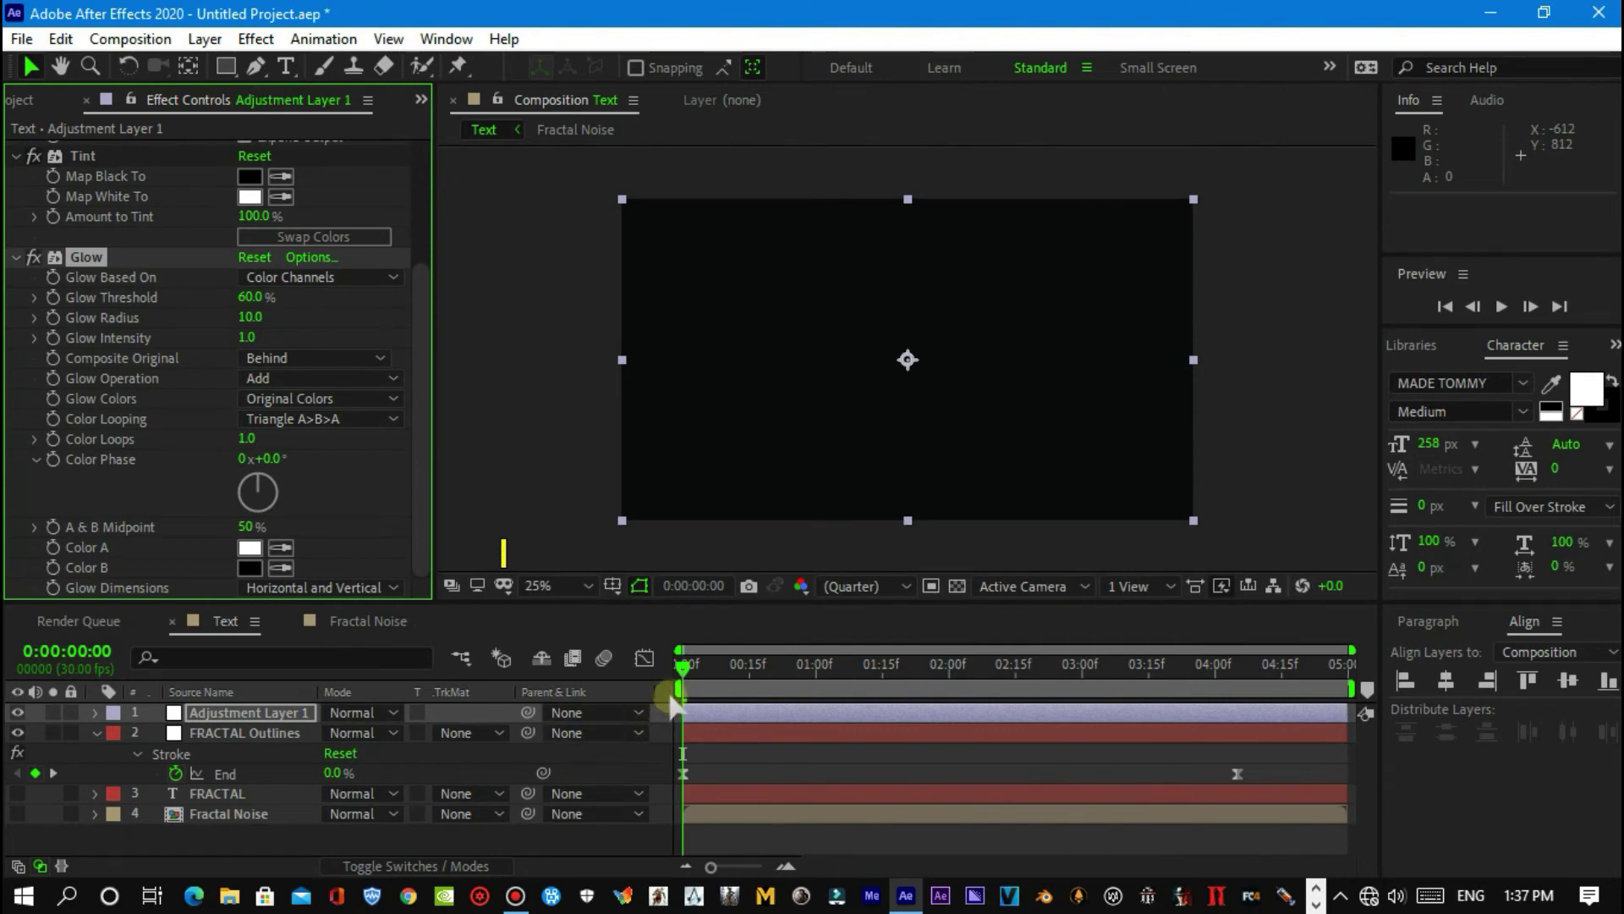
Step: Scrub the playhead forward to preview the outline drawing on
{"action": "left_click", "coordinate": [686, 669]}
{"action": "left_click_drag", "start_coordinate": [686, 670], "coordinate": [823, 674]}
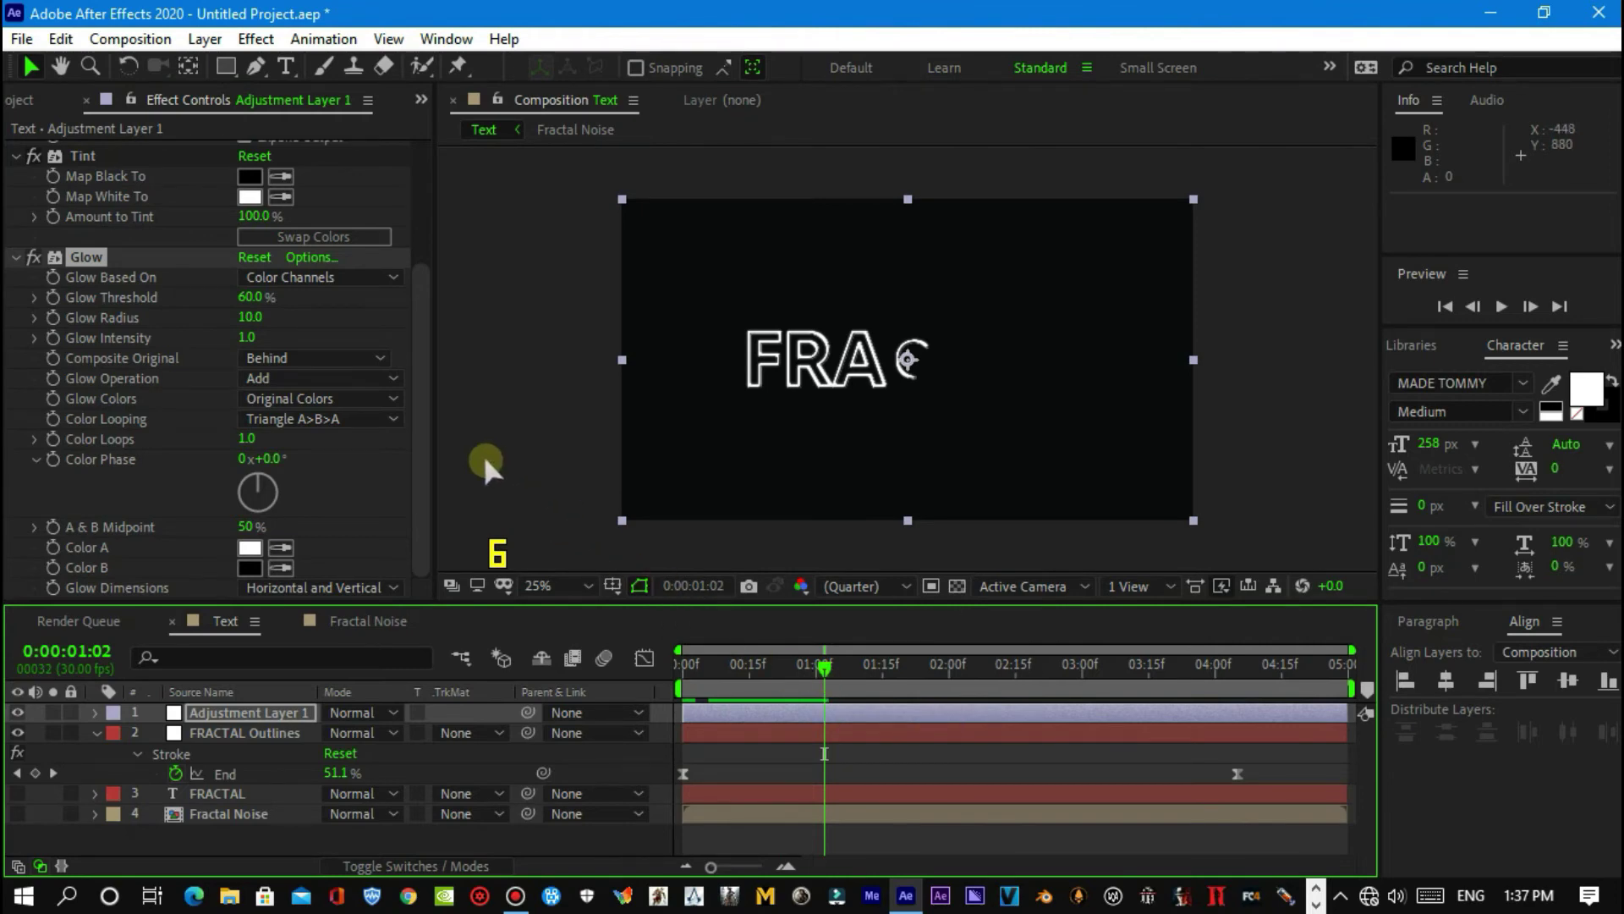
{"action": "scroll", "coordinate": [405, 484], "scroll_direction": "up", "scroll_amount": 2}
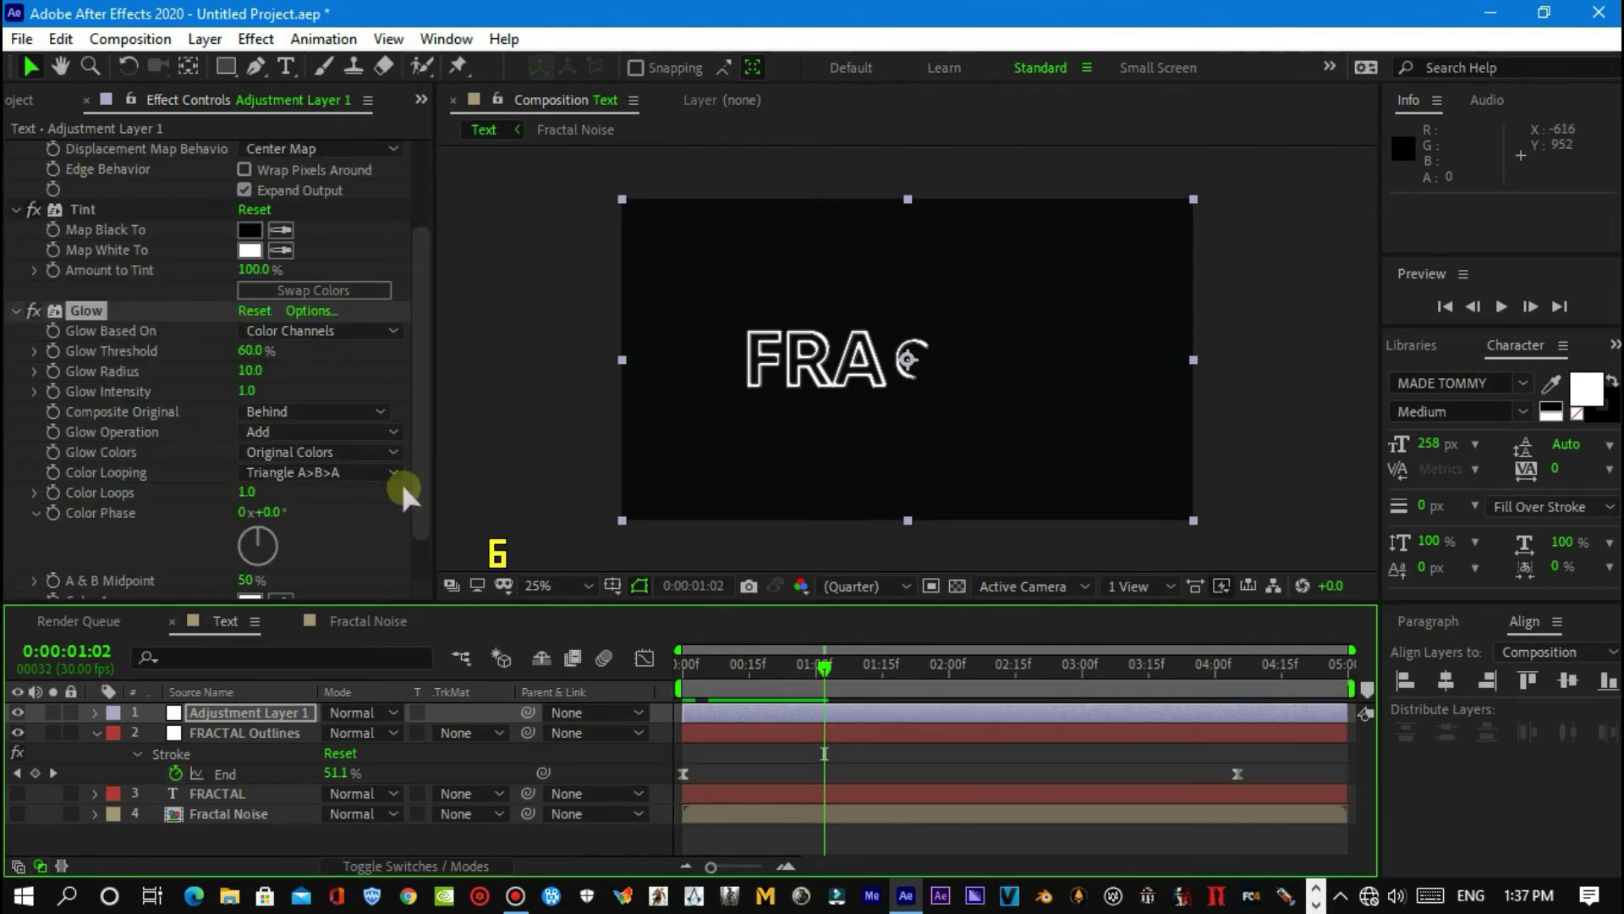
{"action": "scroll", "coordinate": [379, 506], "scroll_direction": "up", "scroll_amount": 2}
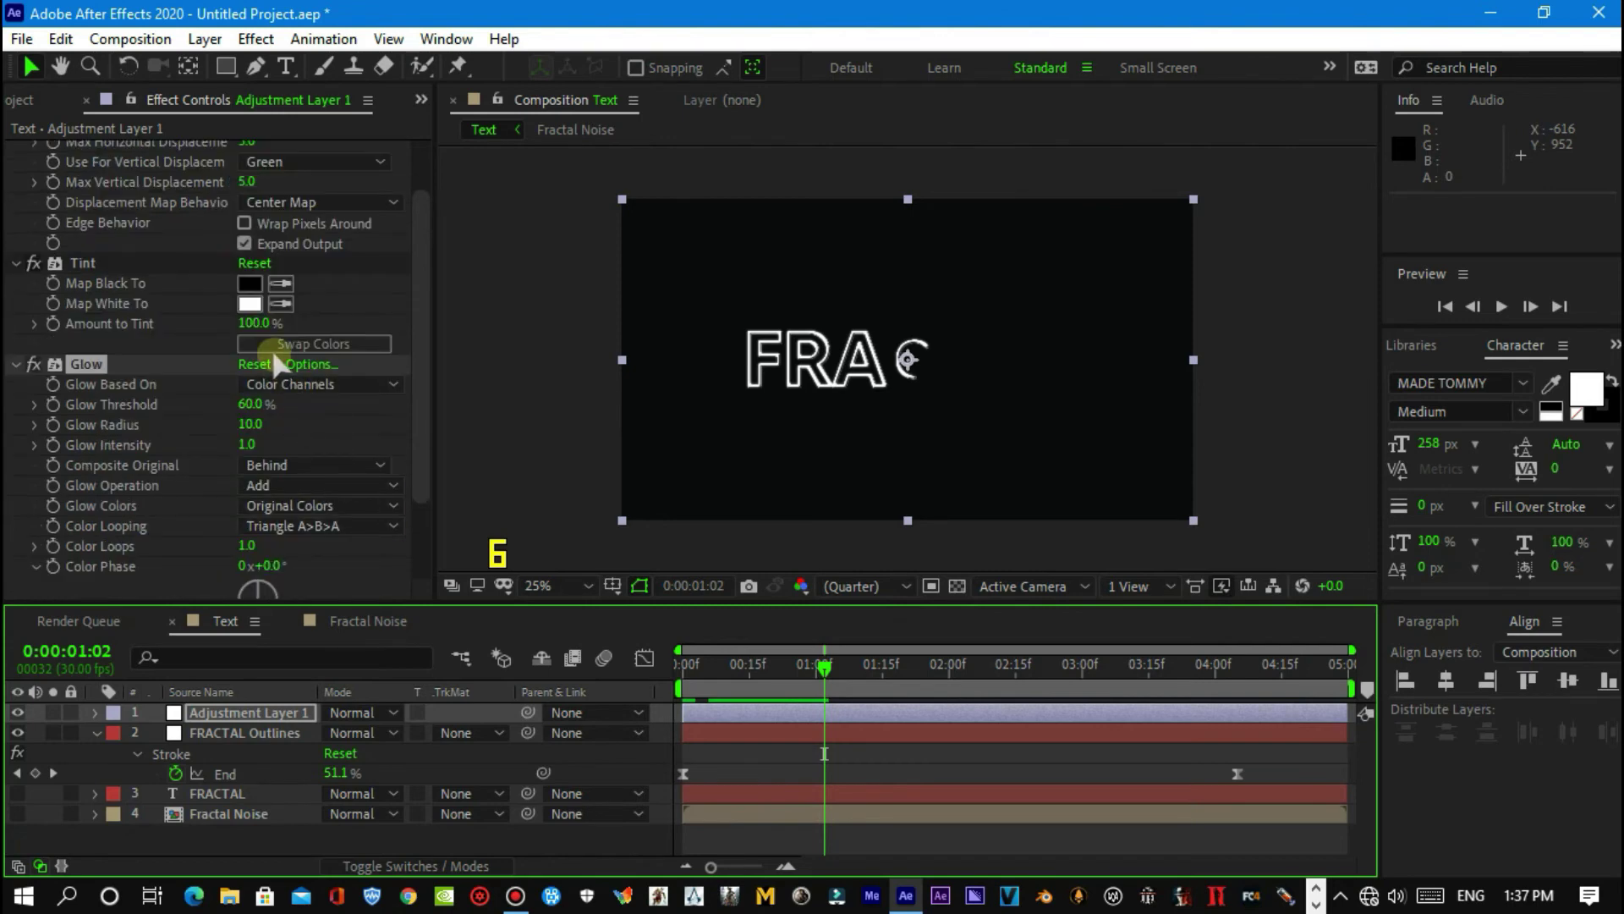
Step: Set Tint's Map White To colour to yellow-green 85F31A
{"action": "left_click", "coordinate": [250, 303]}
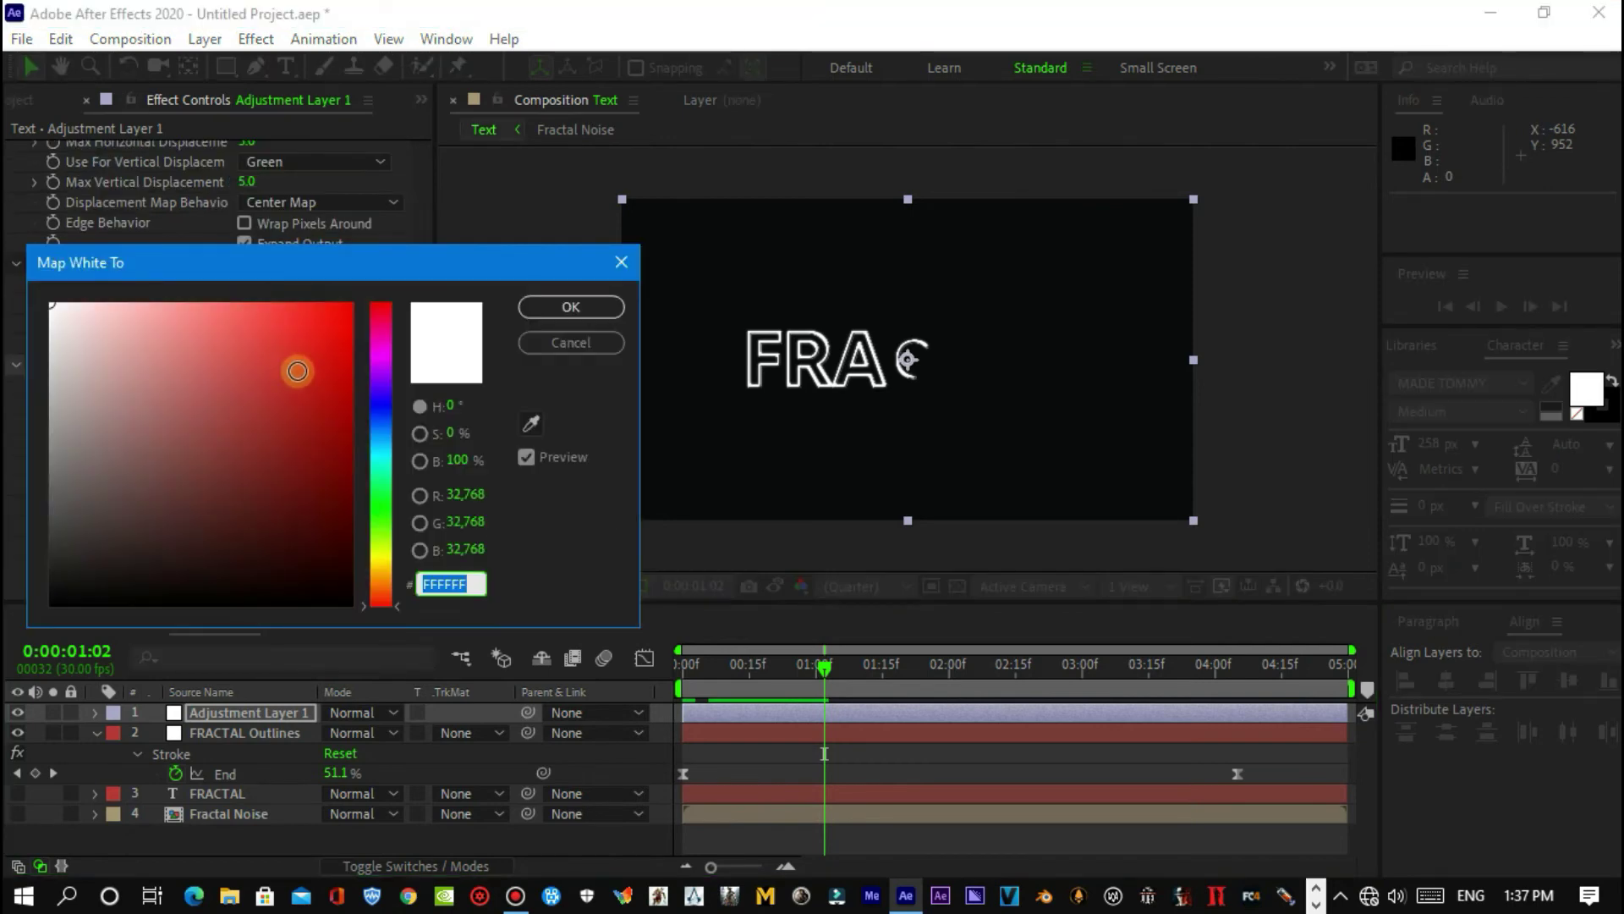
{"action": "left_click", "coordinate": [381, 531]}
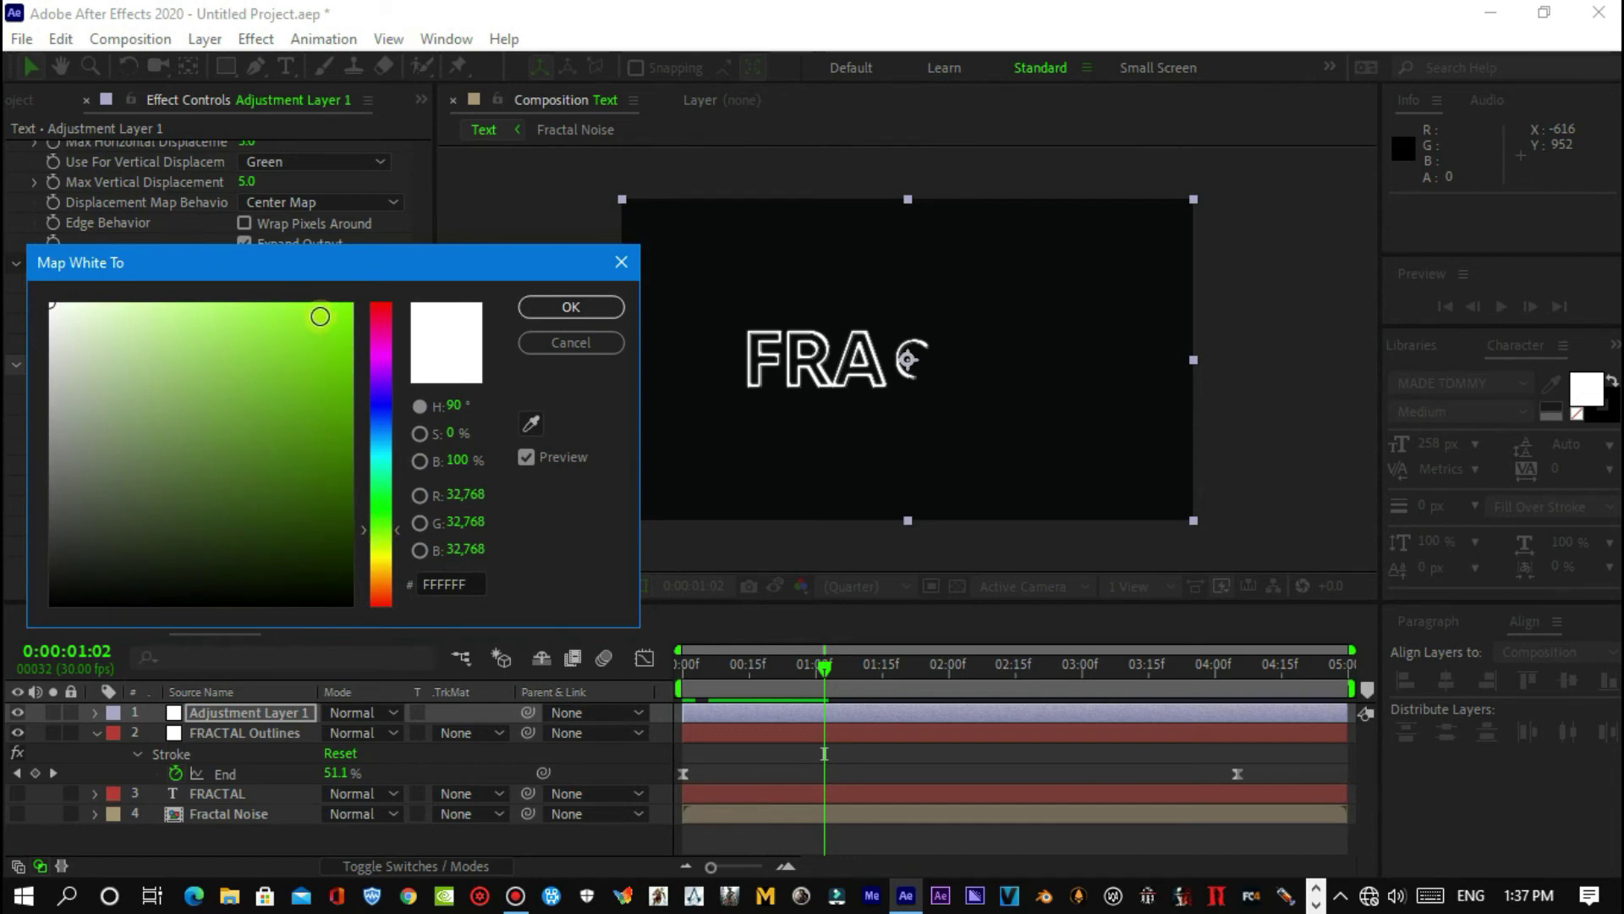
{"action": "left_click", "coordinate": [322, 316]}
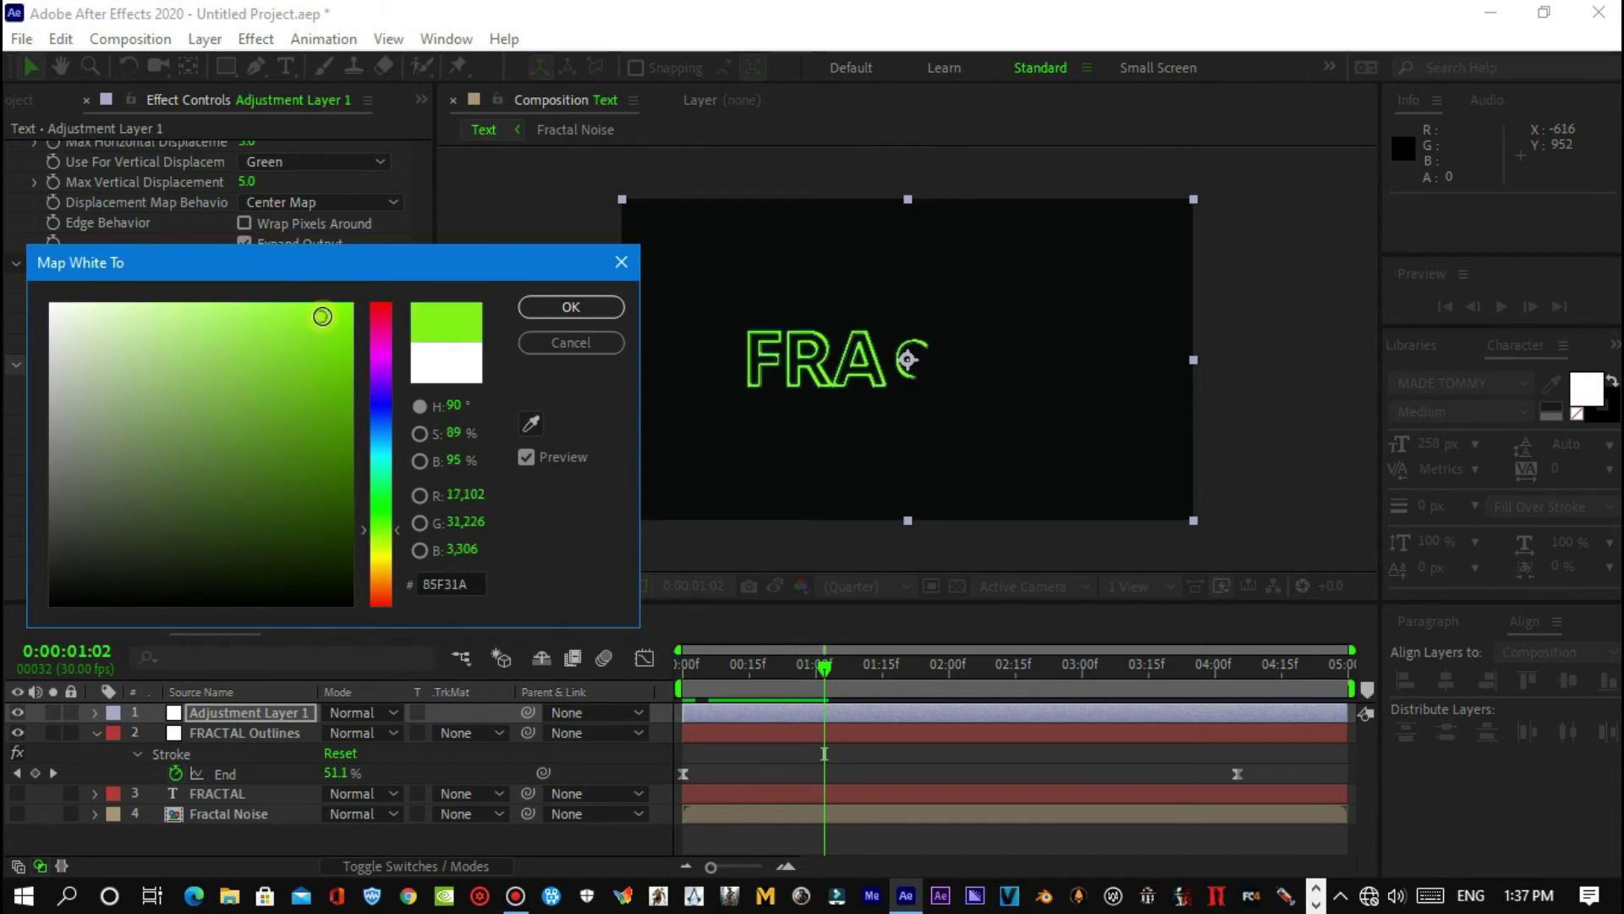
{"action": "left_click", "coordinate": [381, 537]}
{"action": "key", "text": "Return"}
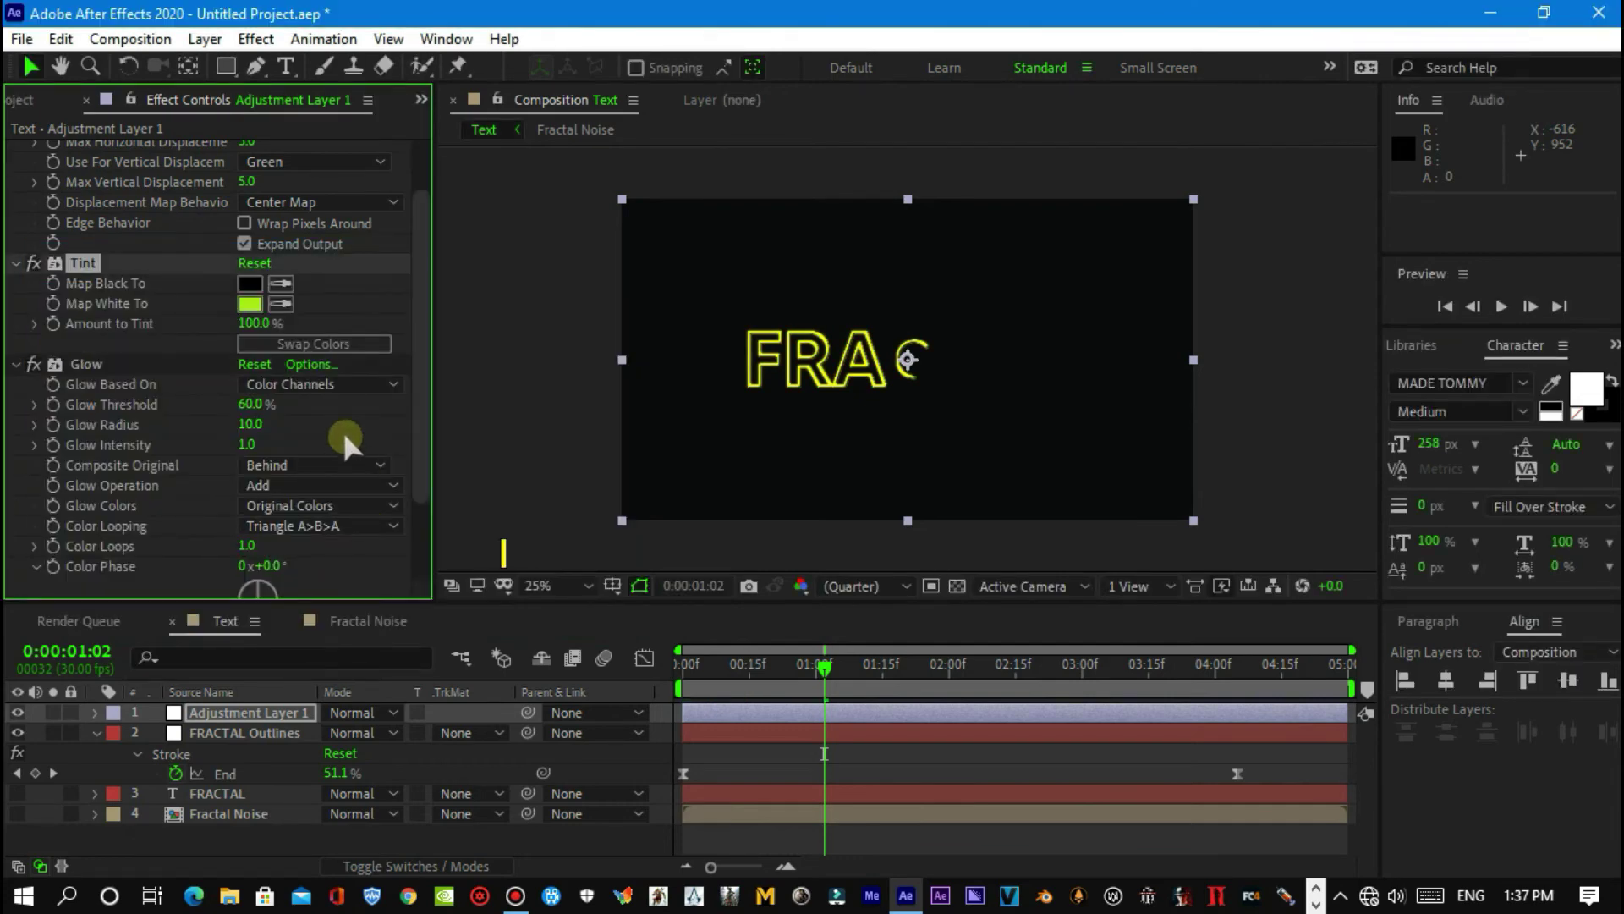
Step: Set the Displacement Map's Max Vertical Displacement to 0
{"action": "scroll", "coordinate": [342, 423], "scroll_direction": "up", "scroll_amount": 2}
{"action": "scroll", "coordinate": [343, 381], "scroll_direction": "up", "scroll_amount": 1}
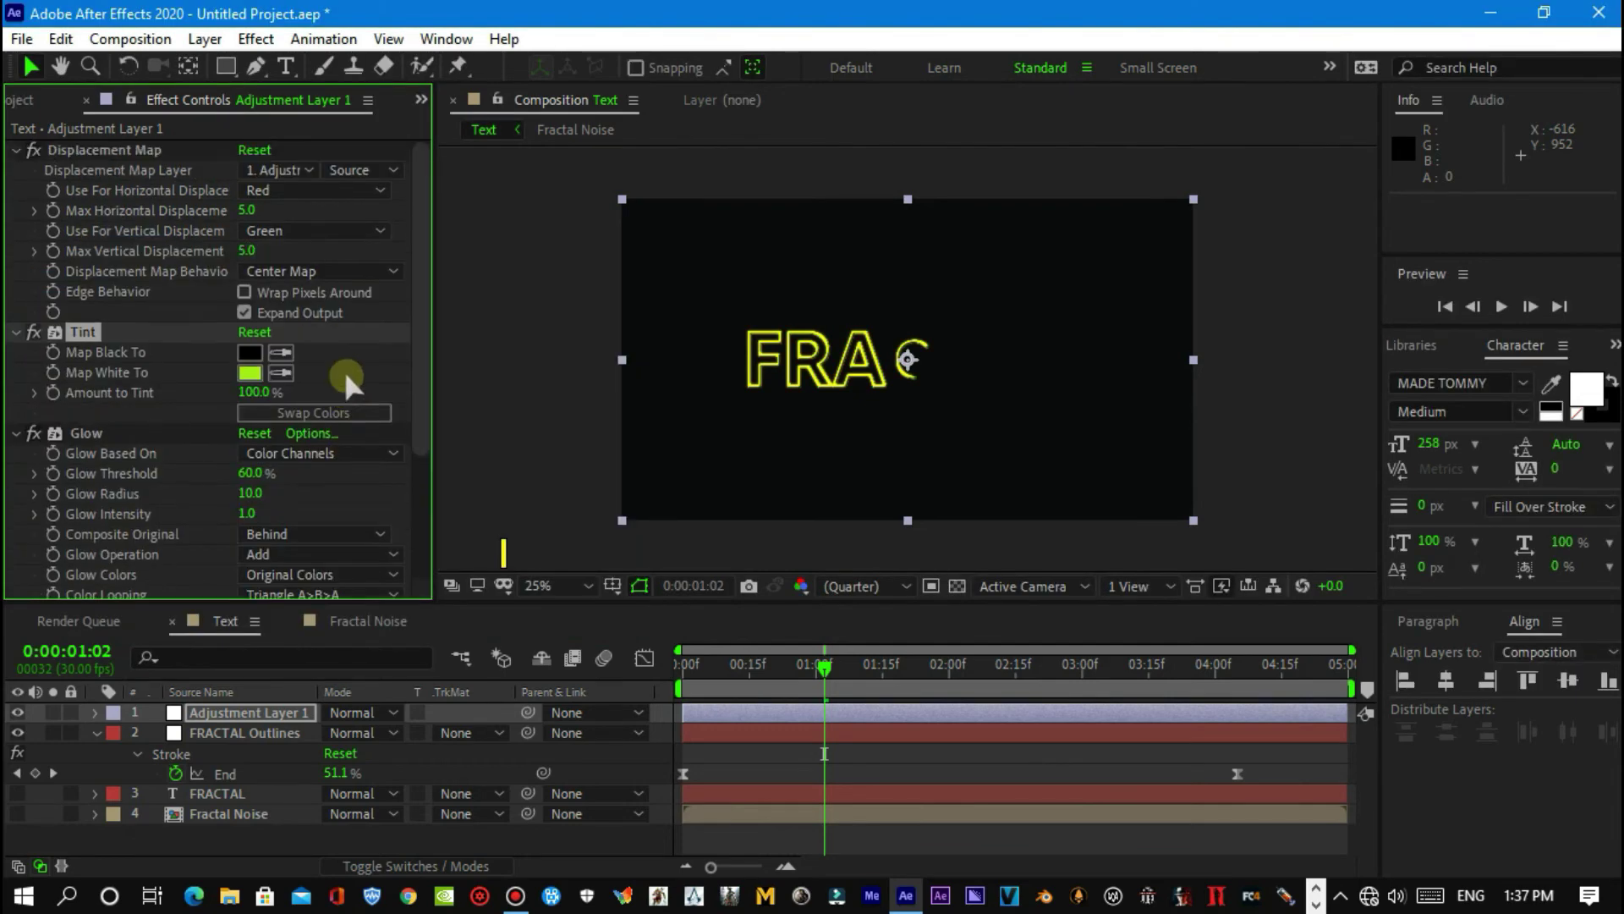
{"action": "left_click", "coordinate": [246, 251]}
{"action": "type", "text": "0"}
{"action": "key", "text": "Return"}
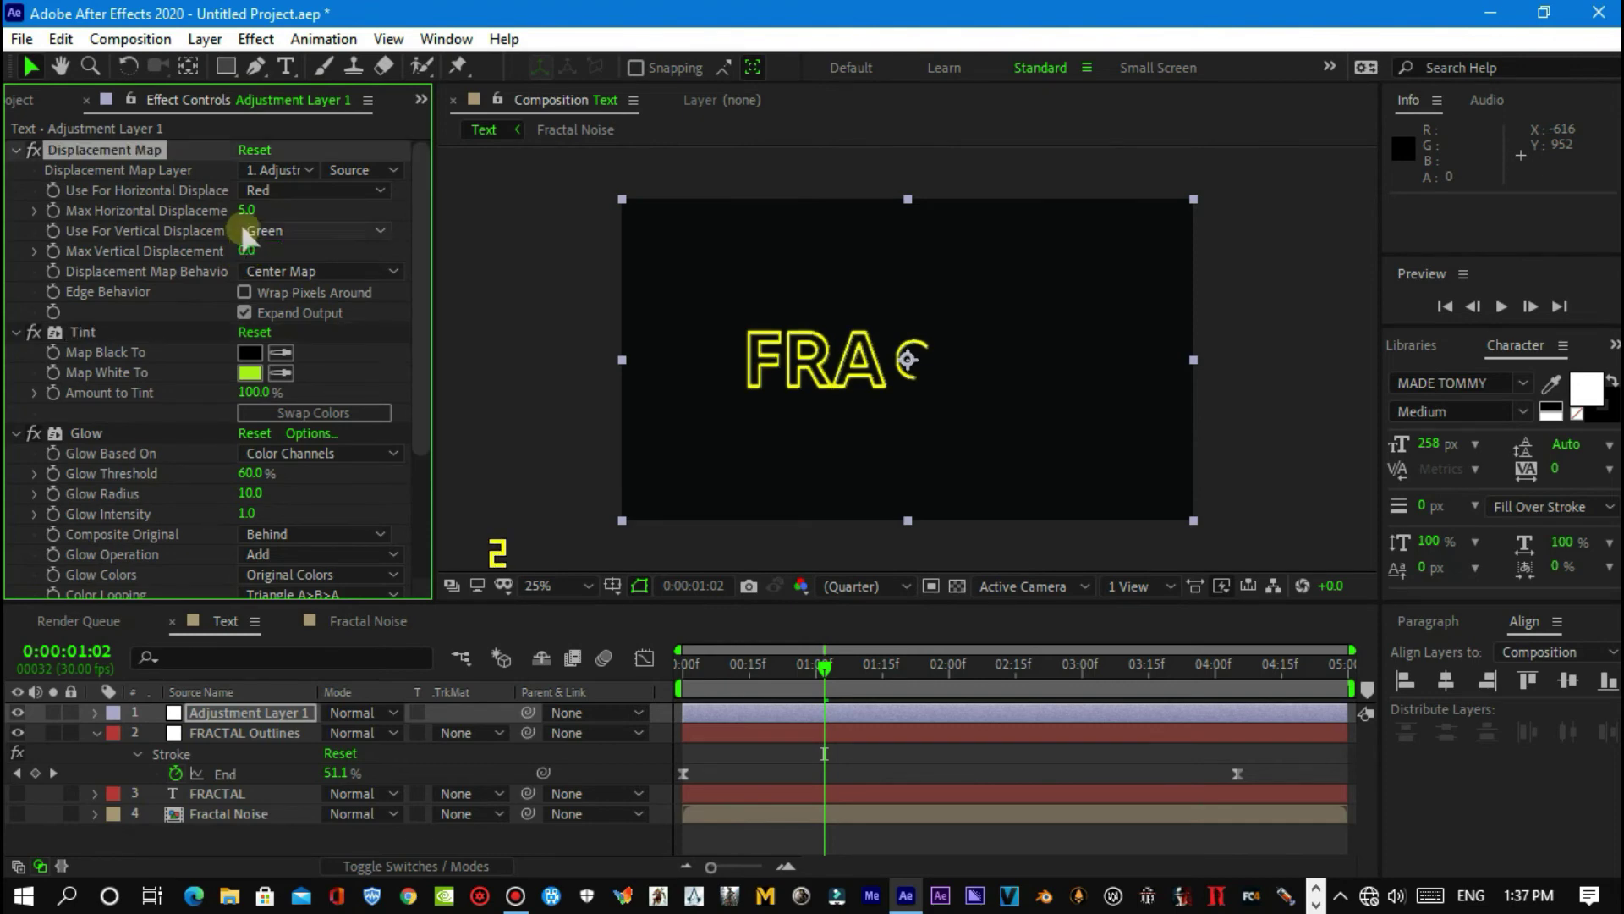
Step: Choose the Fractal Noise layer as the Displacement Map Layer
{"action": "left_click", "coordinate": [269, 171]}
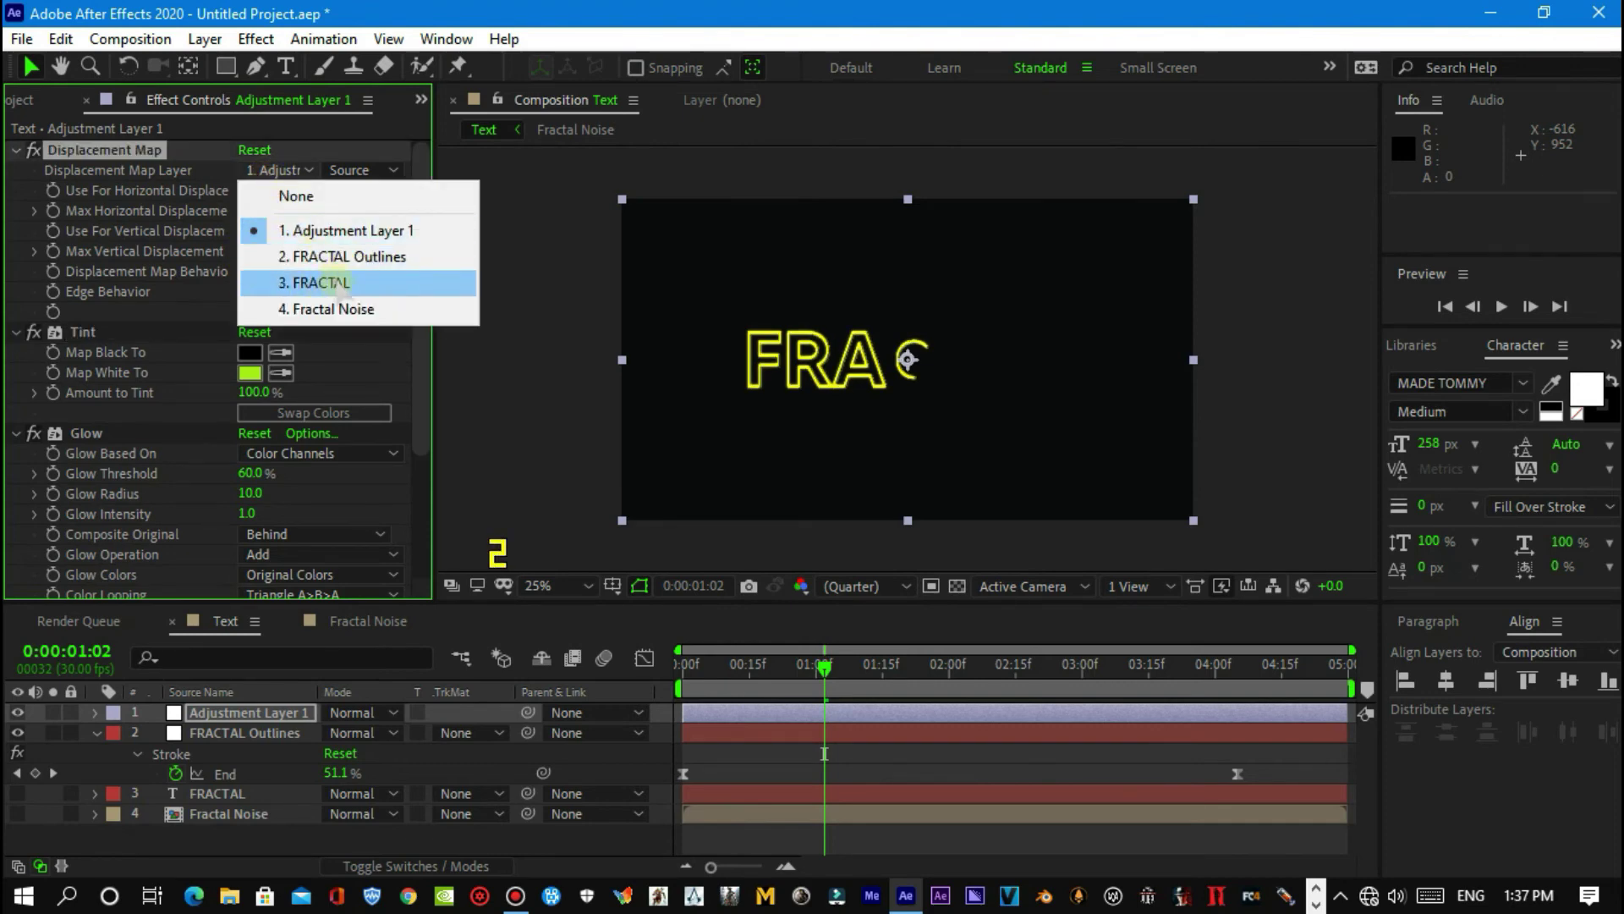
{"action": "left_click", "coordinate": [373, 306]}
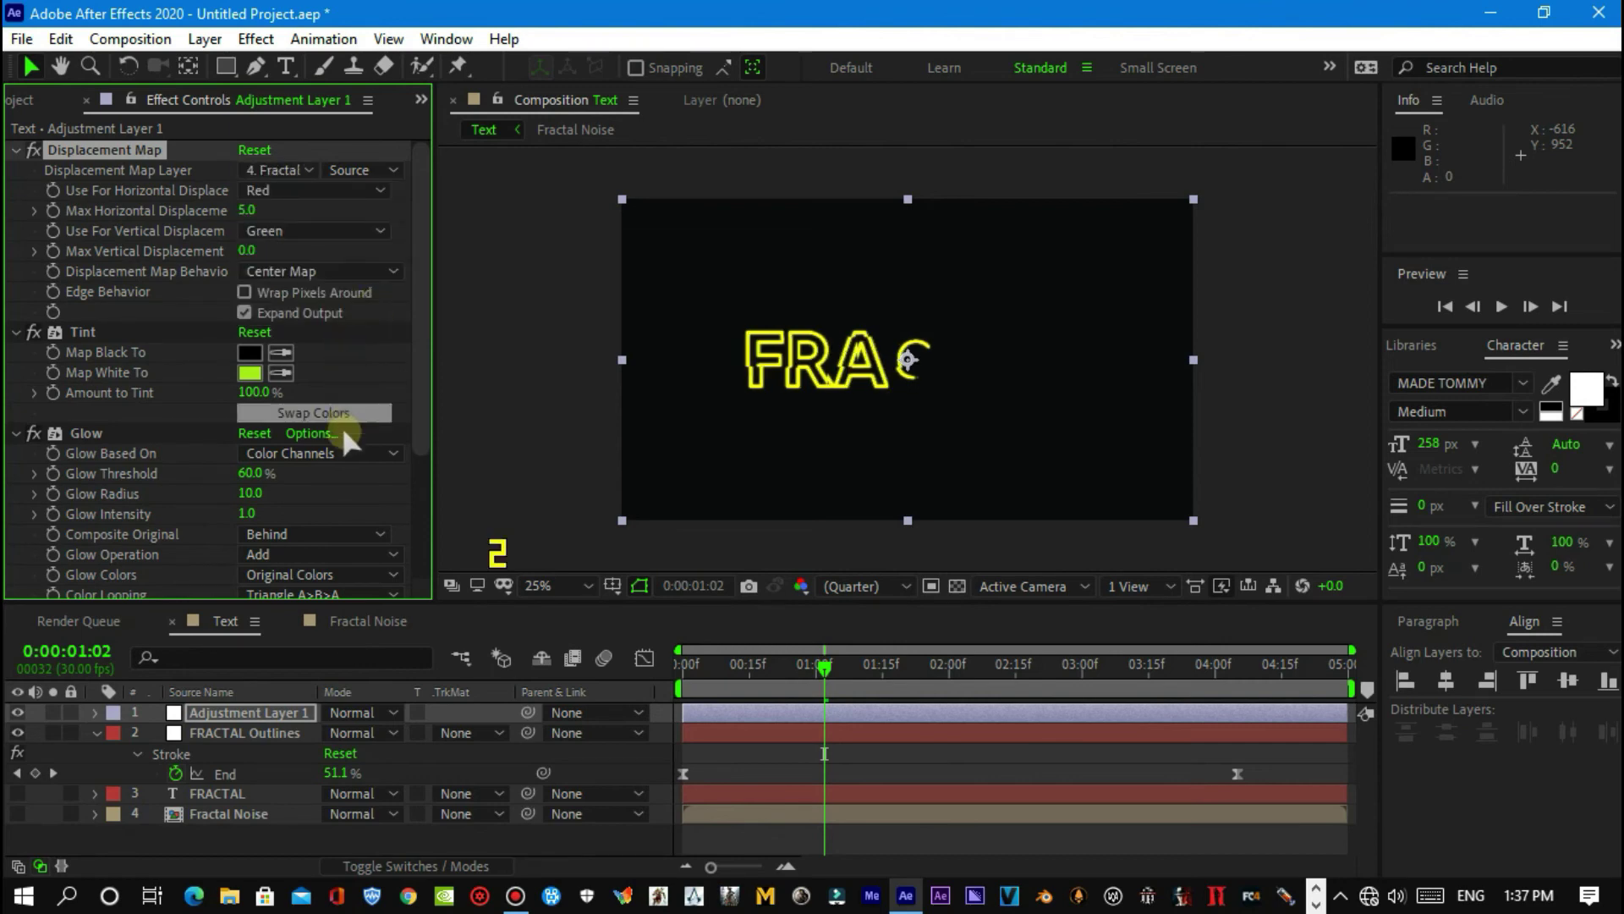
{"action": "scroll", "coordinate": [346, 480], "scroll_direction": "down", "scroll_amount": 1}
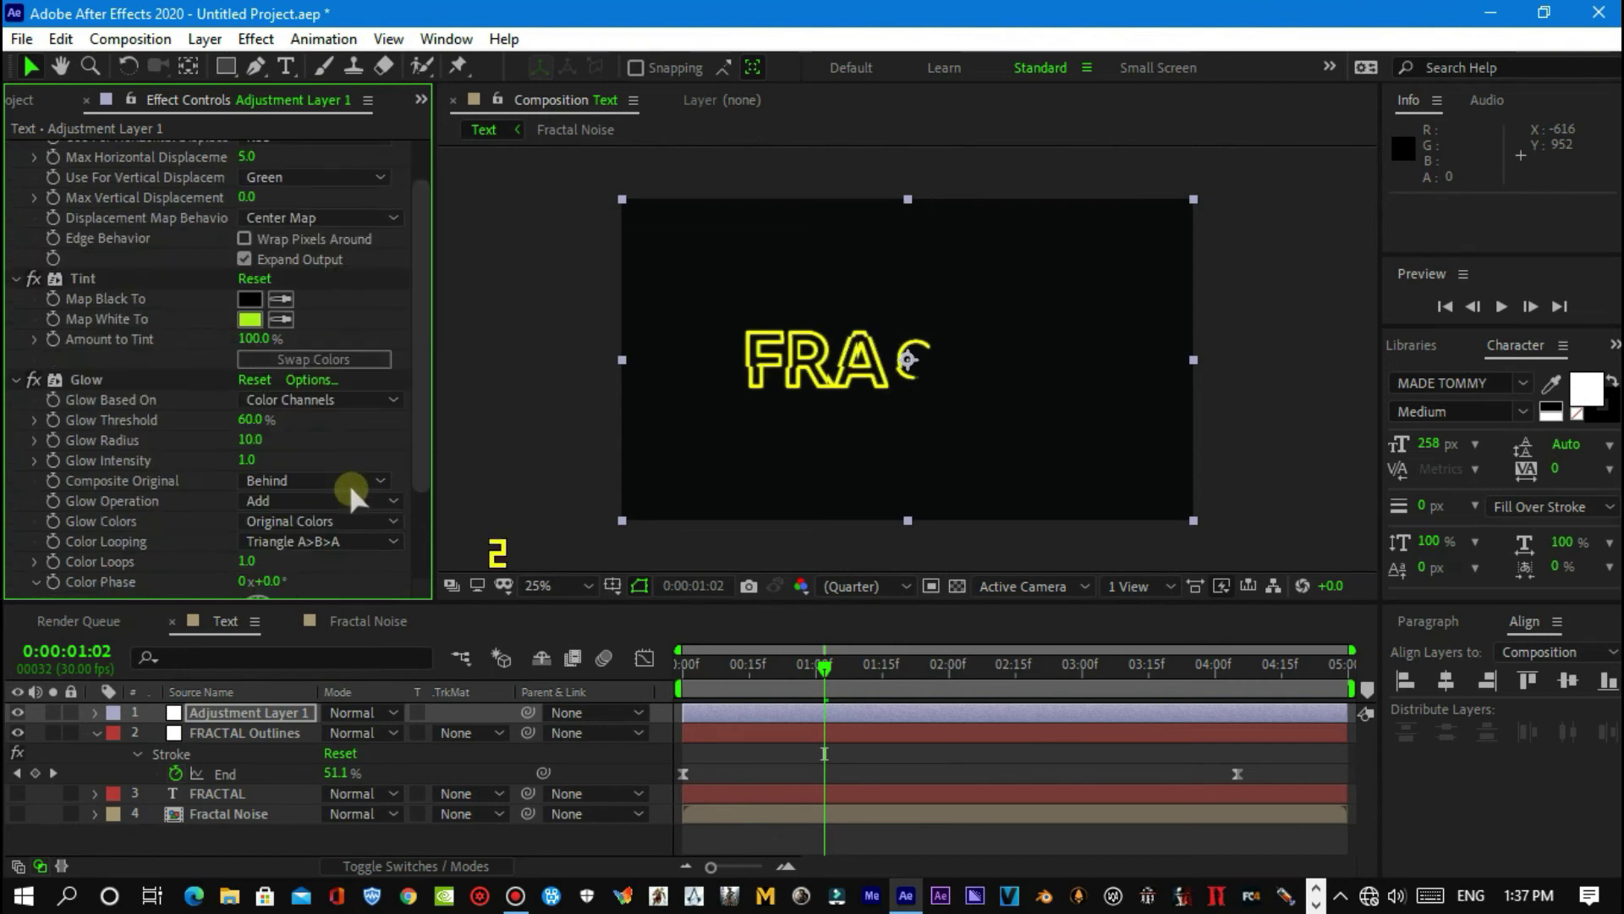
Step: Set Glow Radius to 40 and Glow Intensity to 1.2
{"action": "left_click", "coordinate": [250, 440]}
{"action": "type", "text": "40"}
{"action": "key", "text": "Return"}
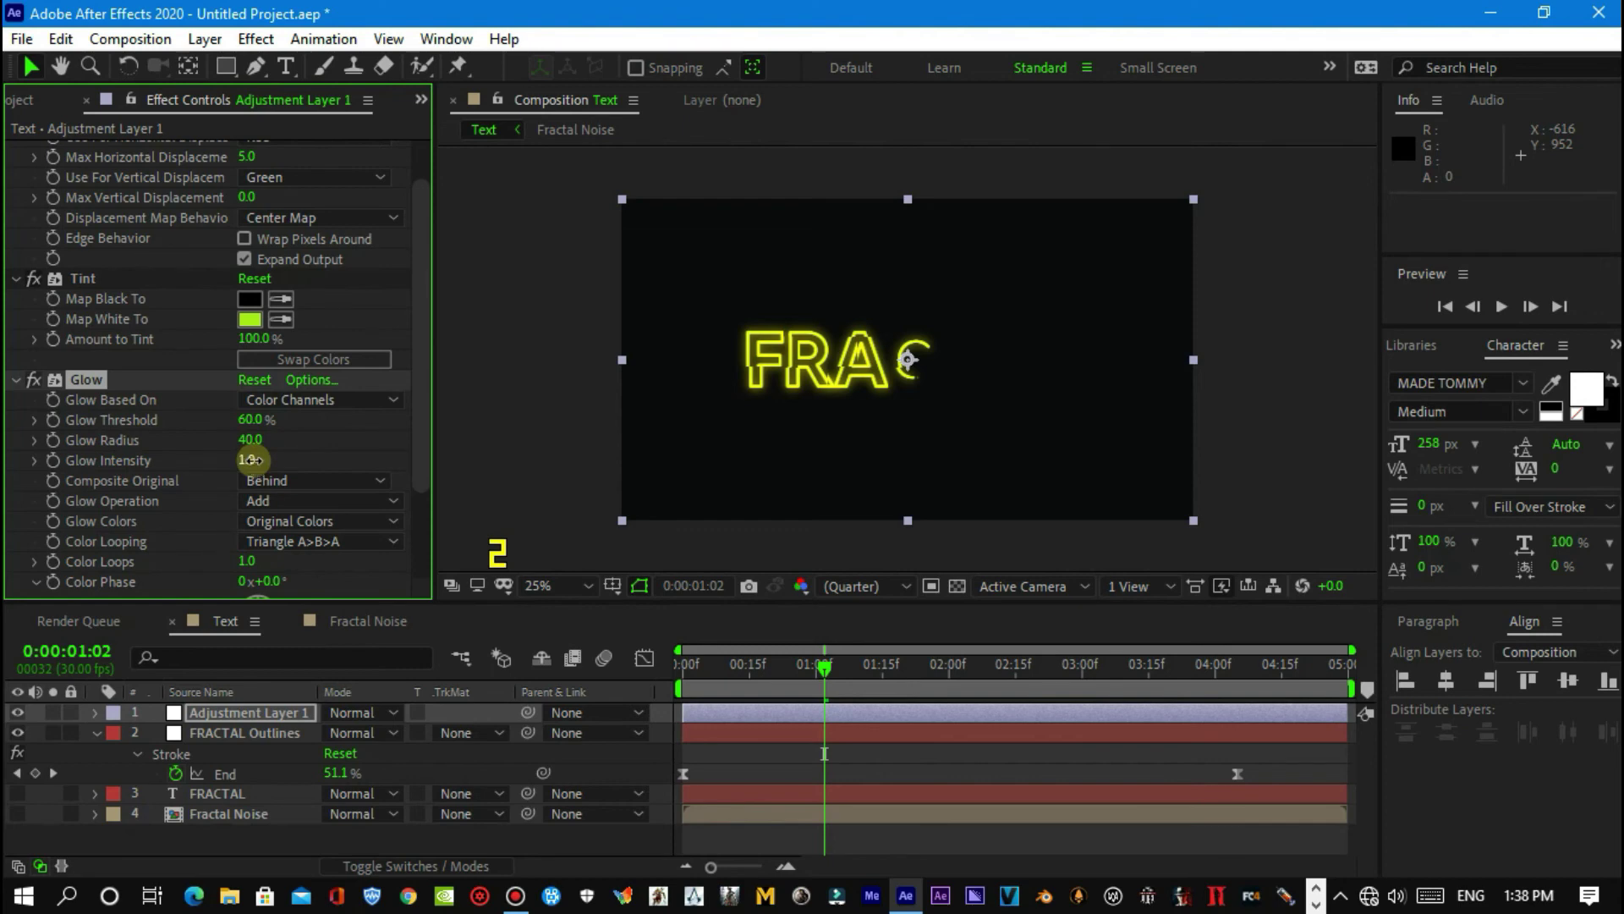
{"action": "left_click", "coordinate": [250, 459]}
{"action": "left_click", "coordinate": [254, 462]}
{"action": "scroll", "coordinate": [202, 430], "scroll_direction": "up", "scroll_amount": 2}
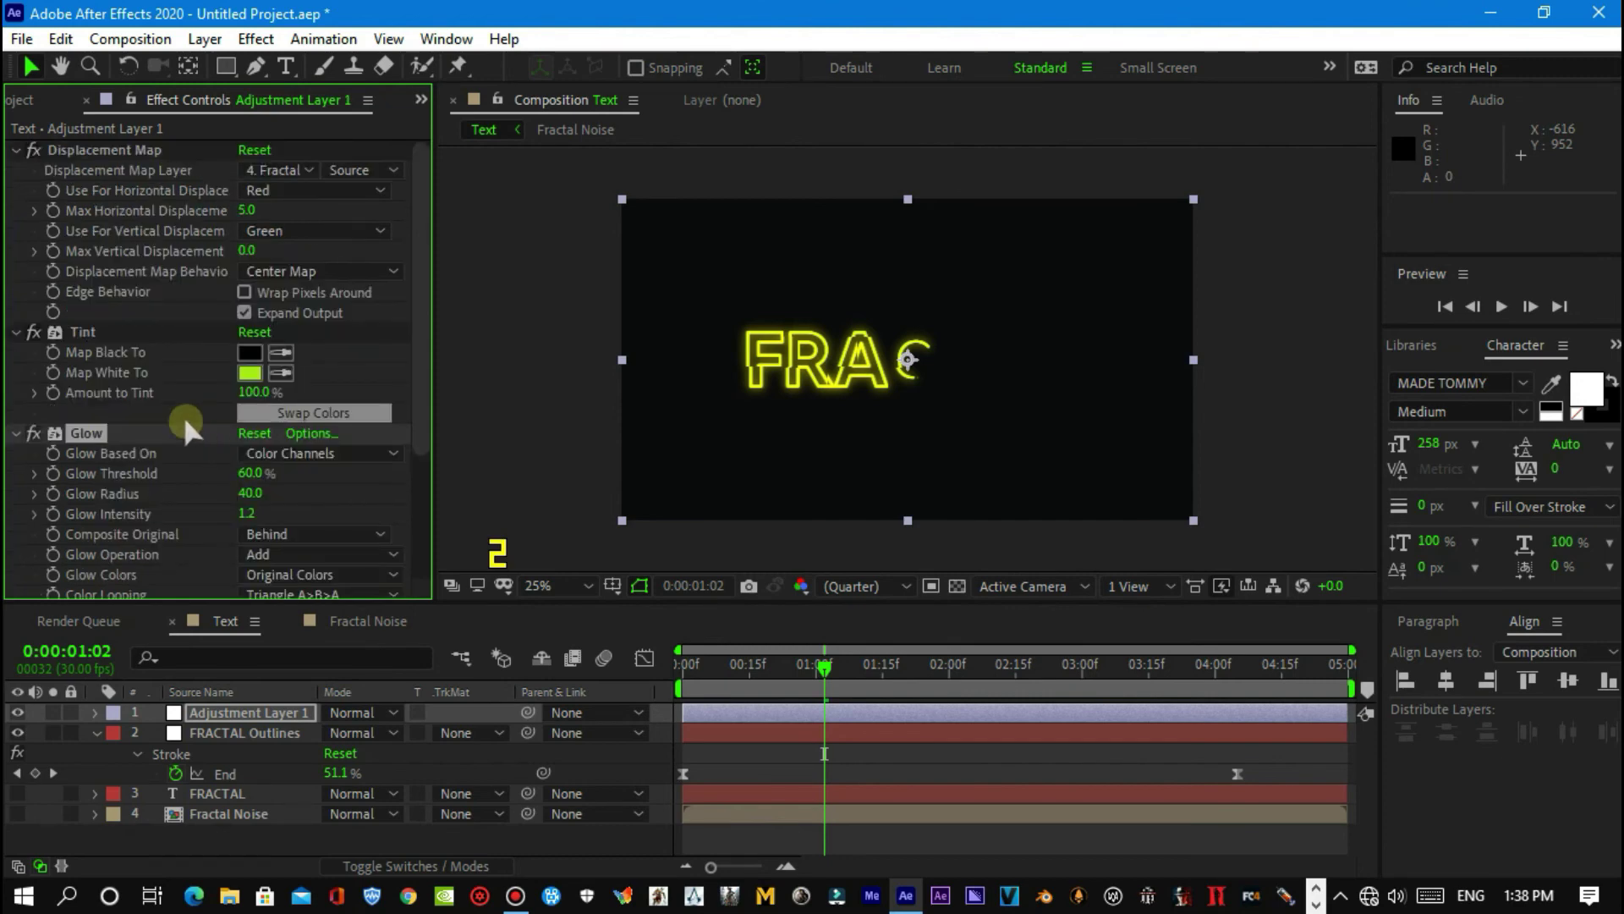
{"action": "scroll", "coordinate": [181, 413], "scroll_direction": "down", "scroll_amount": 2}
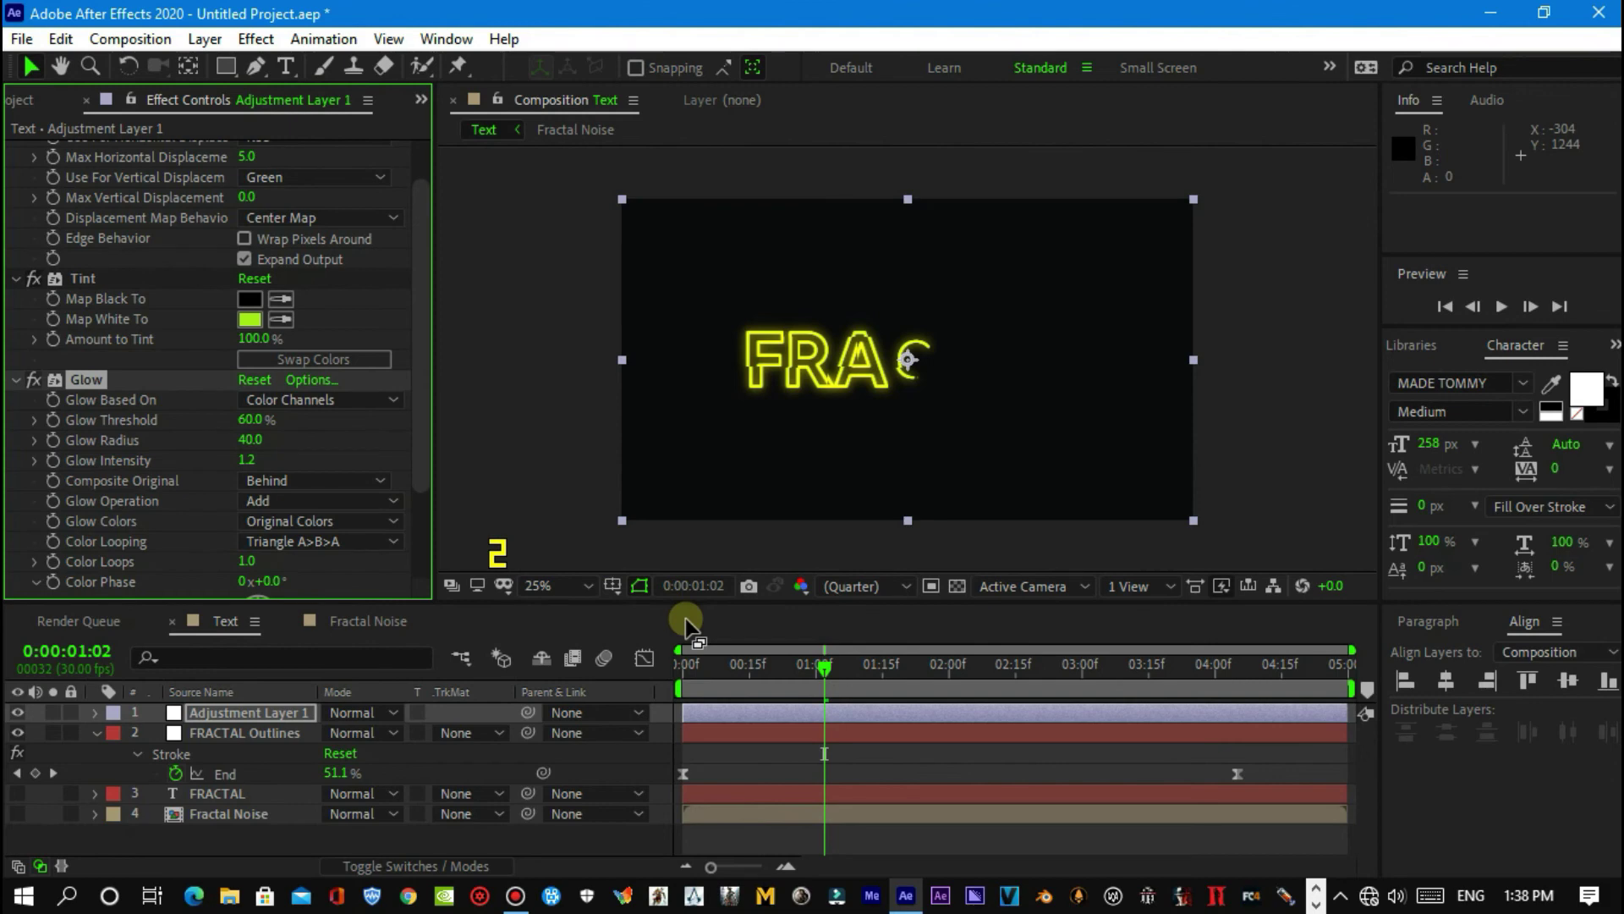
Step: At 0:00:04:05, set Max Horizontal Displacement to 0 and add a keyframe
{"action": "left_click_drag", "start_coordinate": [824, 667], "coordinate": [1240, 699]}
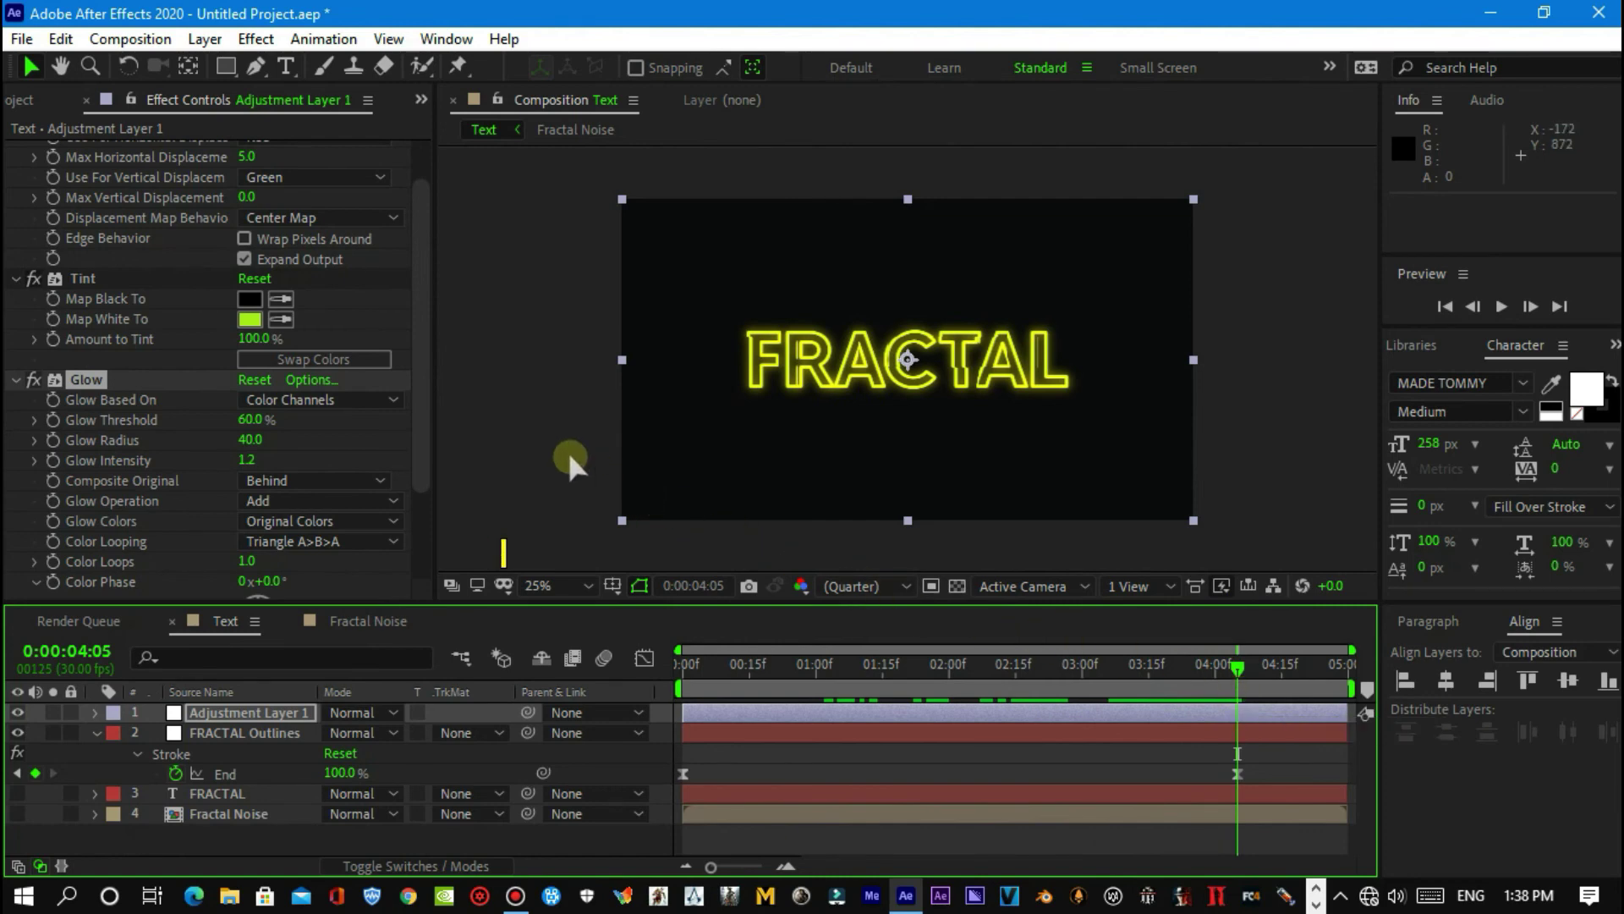
{"action": "scroll", "coordinate": [360, 317], "scroll_direction": "up", "scroll_amount": 2}
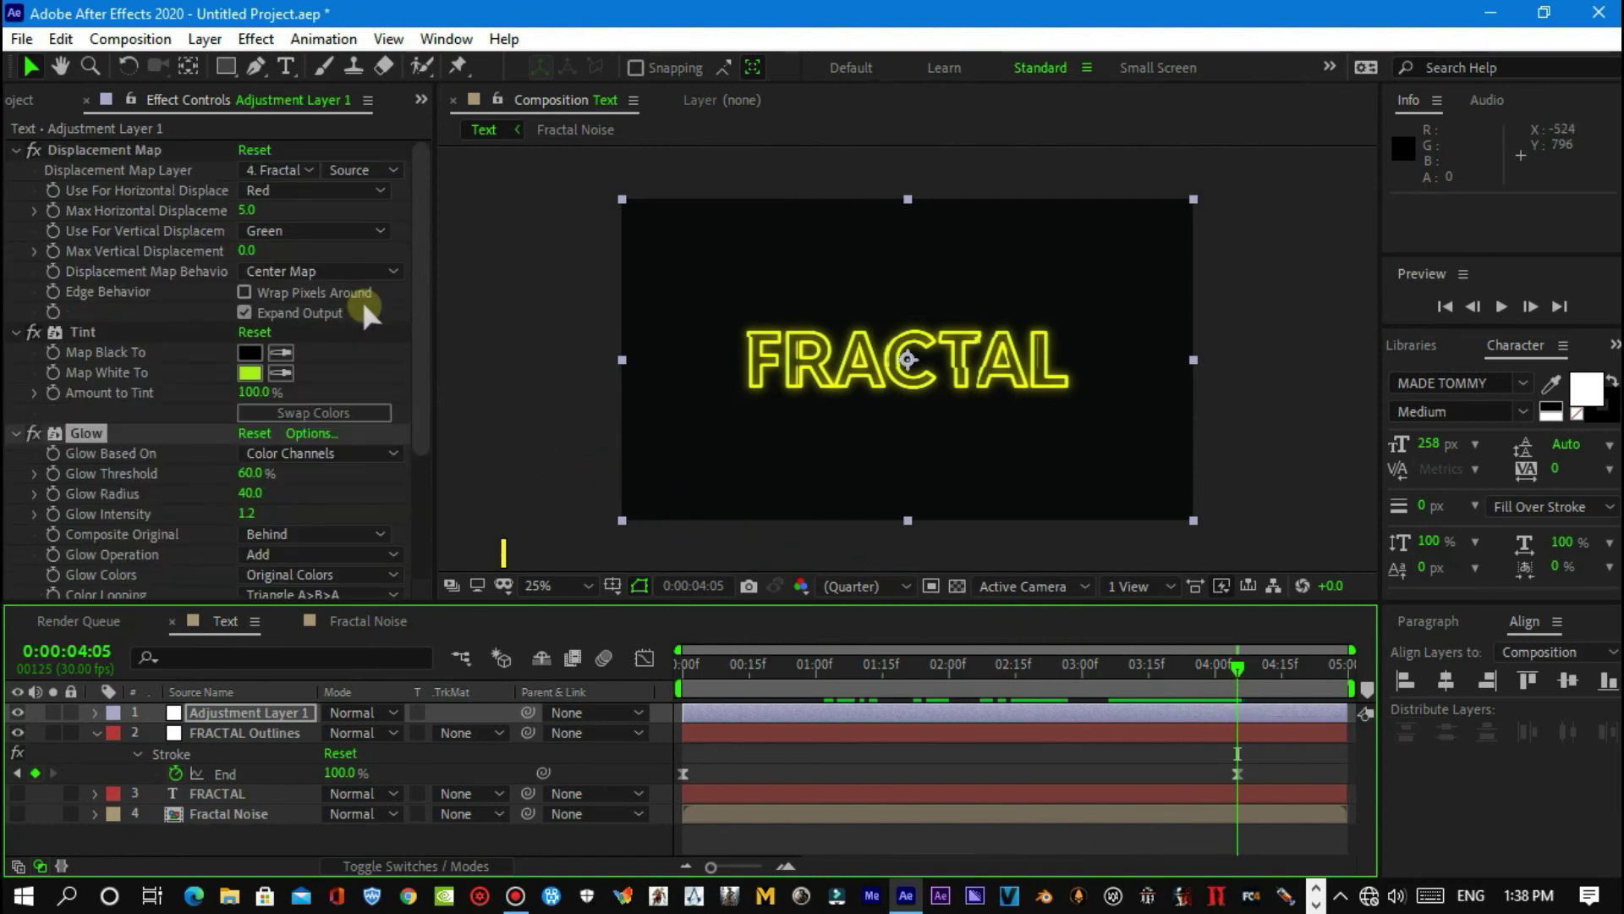
{"action": "left_click", "coordinate": [246, 210]}
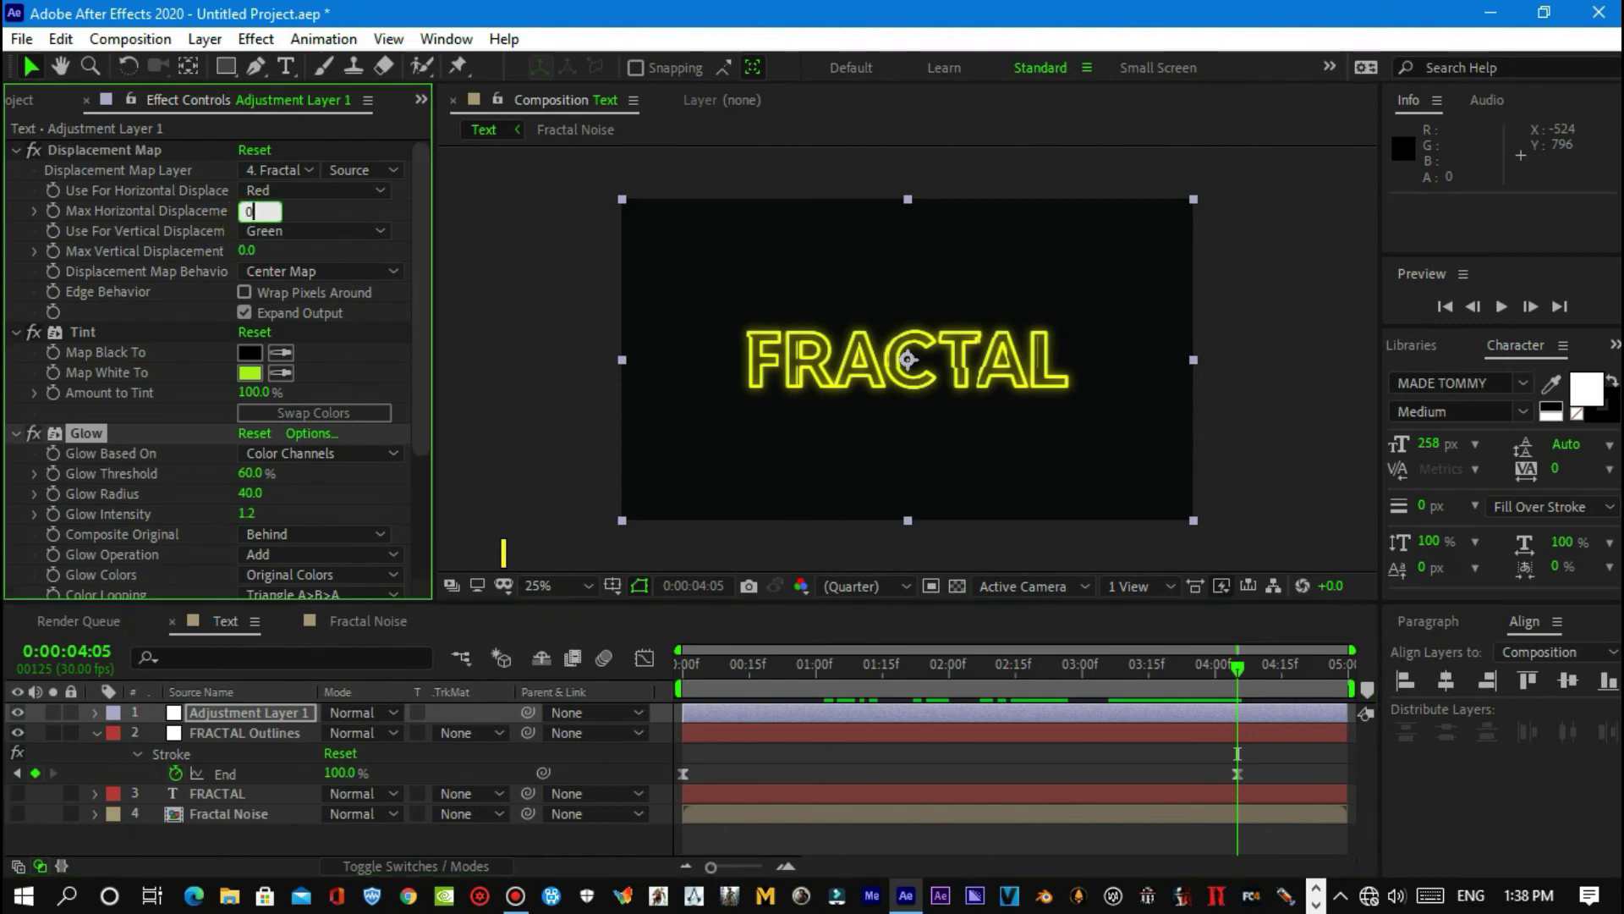
{"action": "key", "text": "Return"}
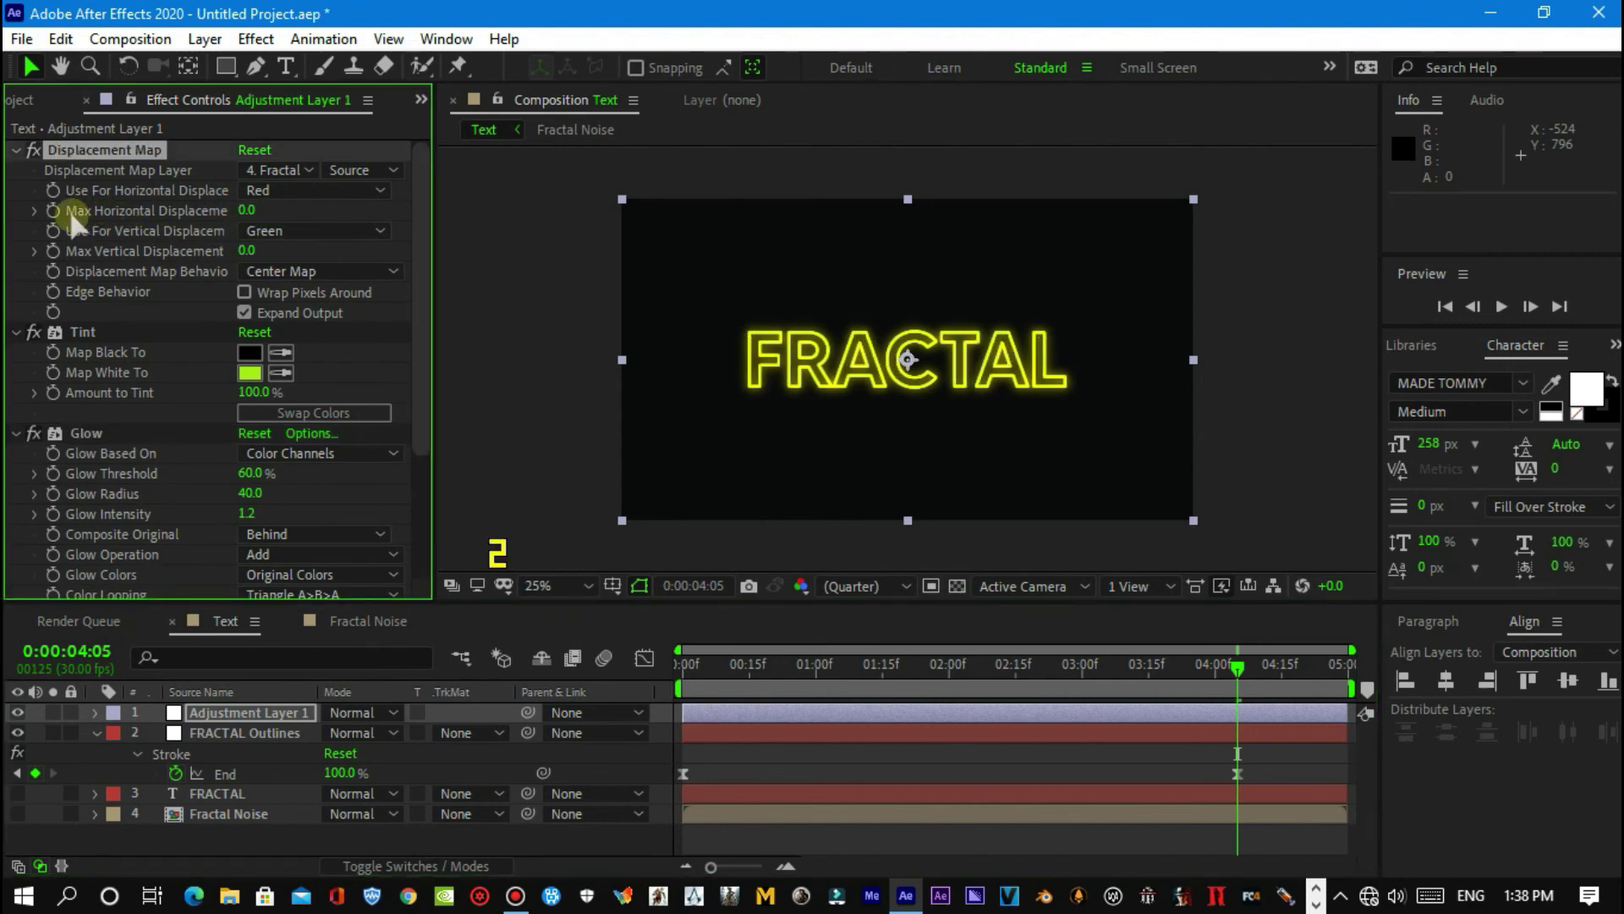
{"action": "left_click", "coordinate": [54, 211]}
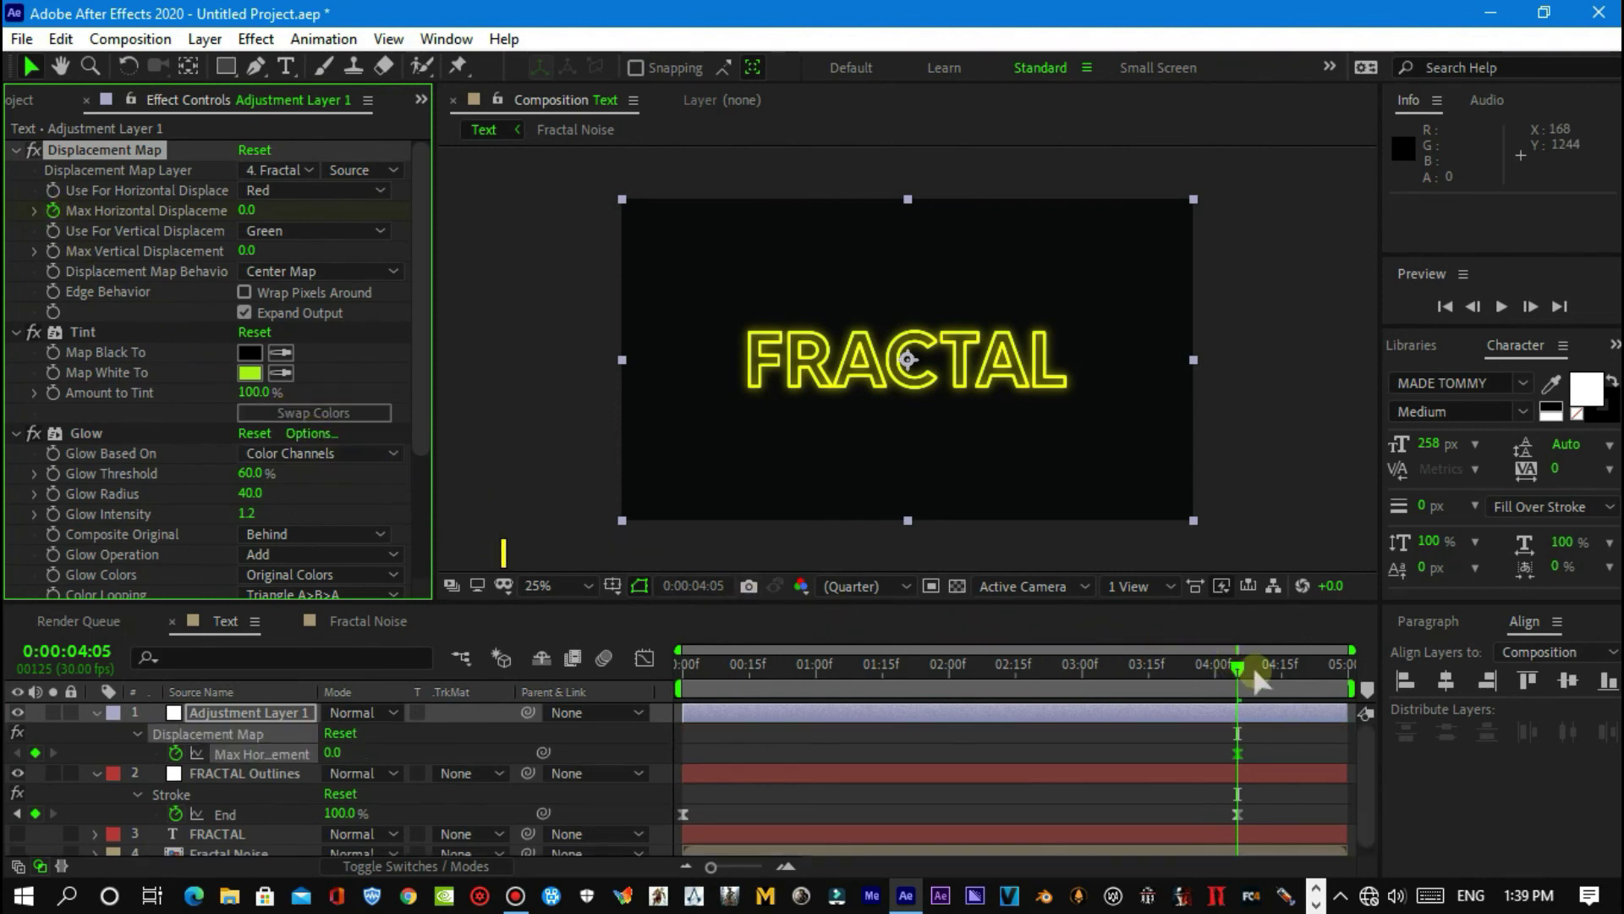
Step: Keyframe Max Horizontal Displacement at 60 on 0:00:00:00, then select the later keyframe
{"action": "left_click_drag", "start_coordinate": [1240, 669], "coordinate": [745, 677]}
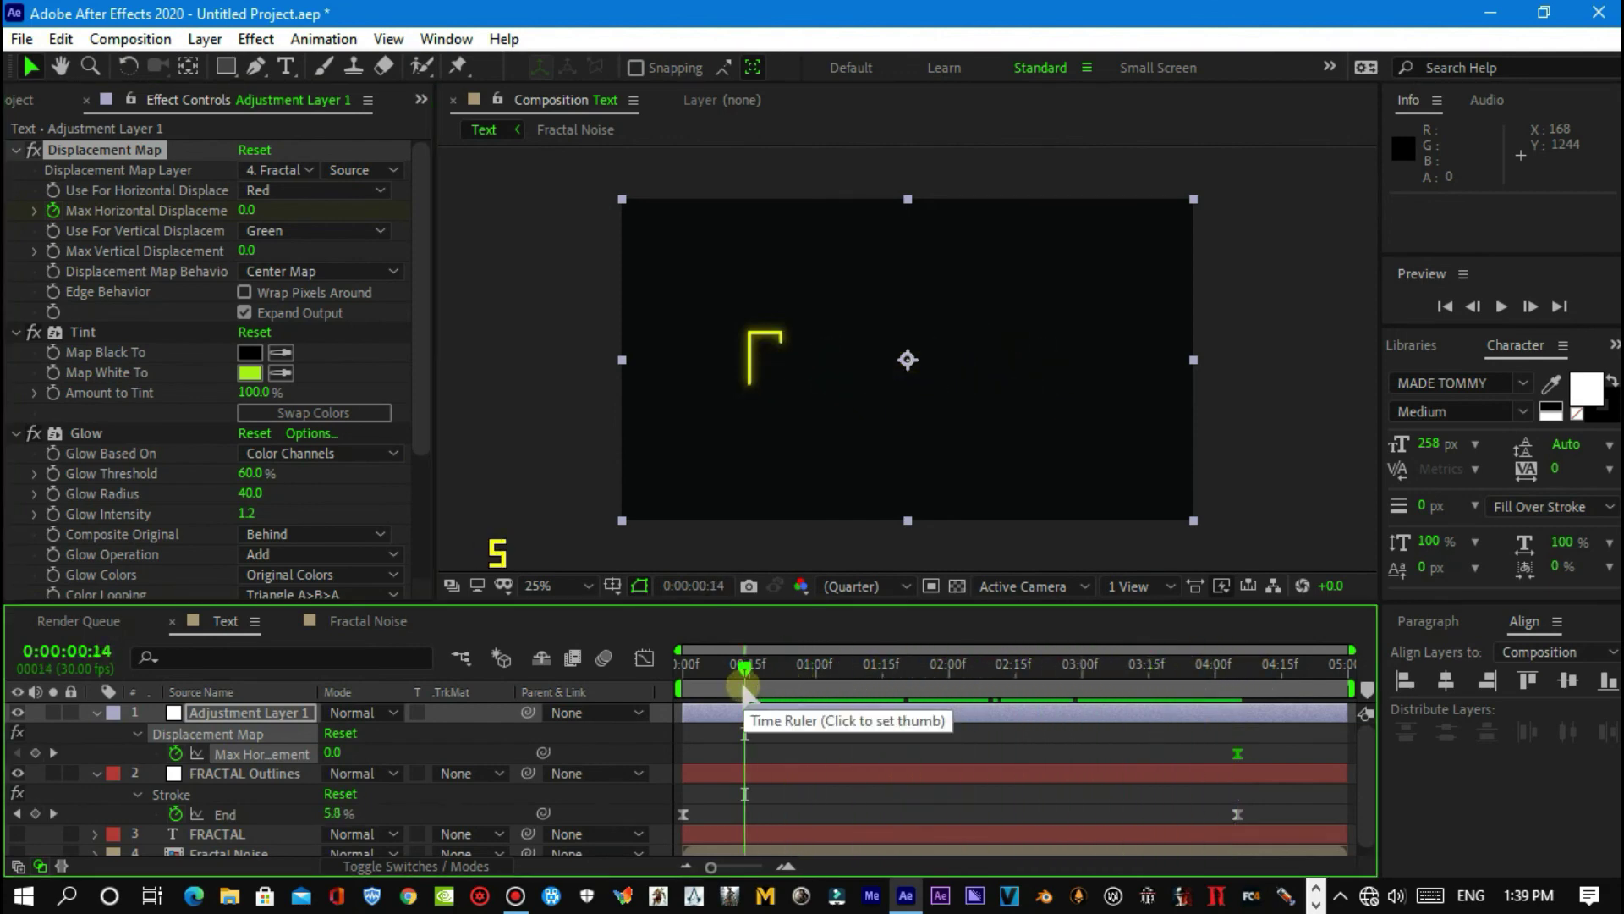
{"action": "left_click_drag", "start_coordinate": [746, 676], "coordinate": [681, 676]}
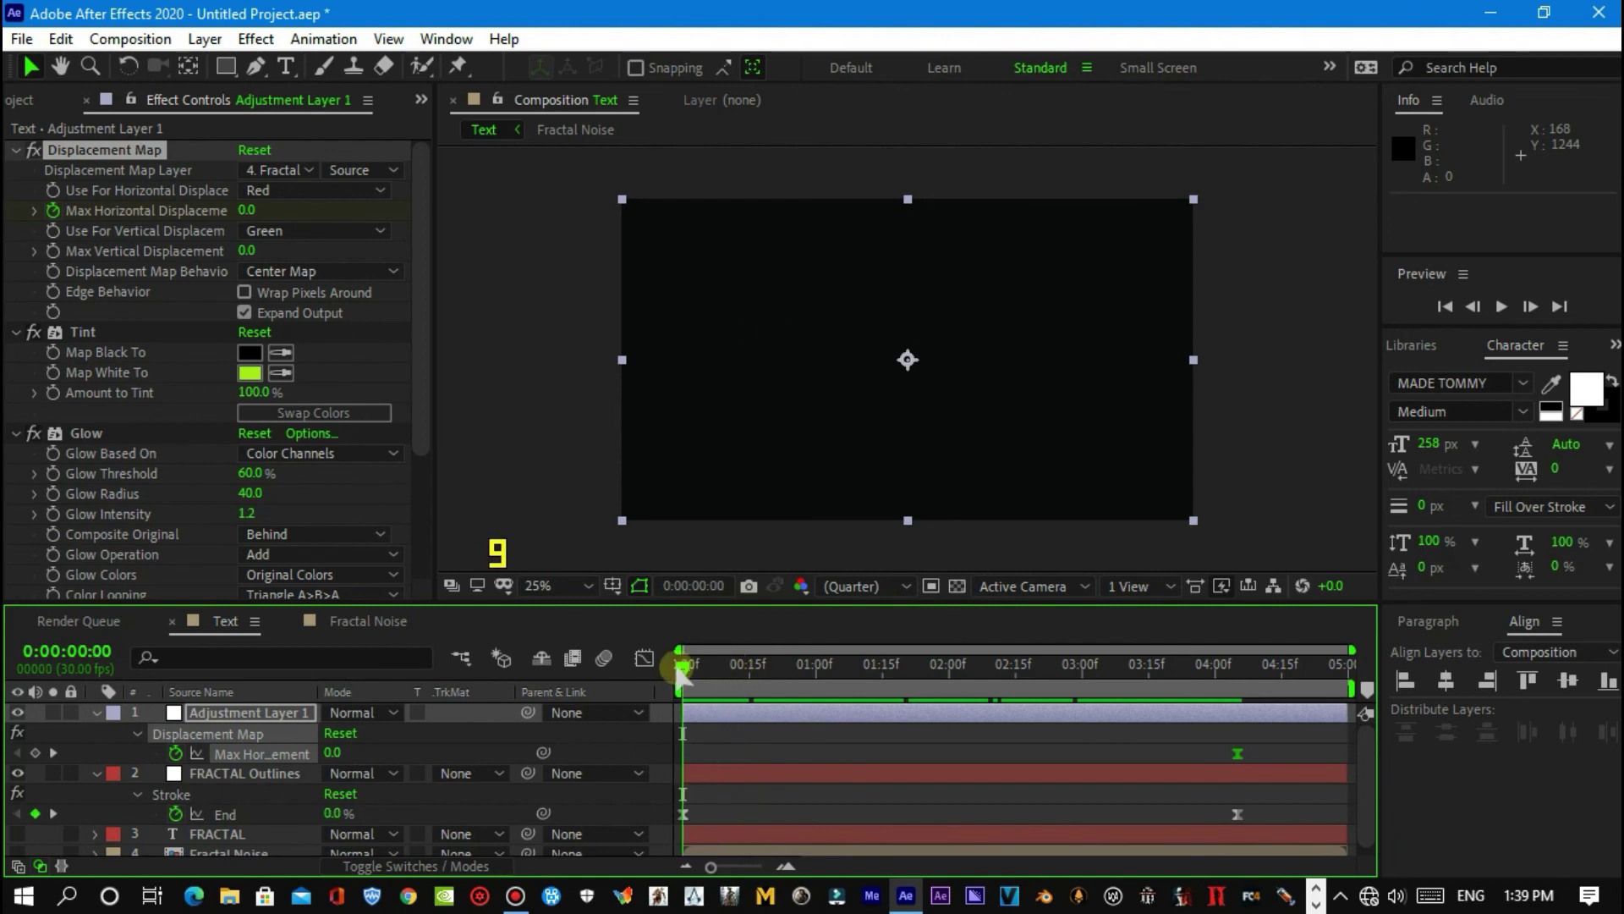
{"action": "left_click", "coordinate": [330, 753]}
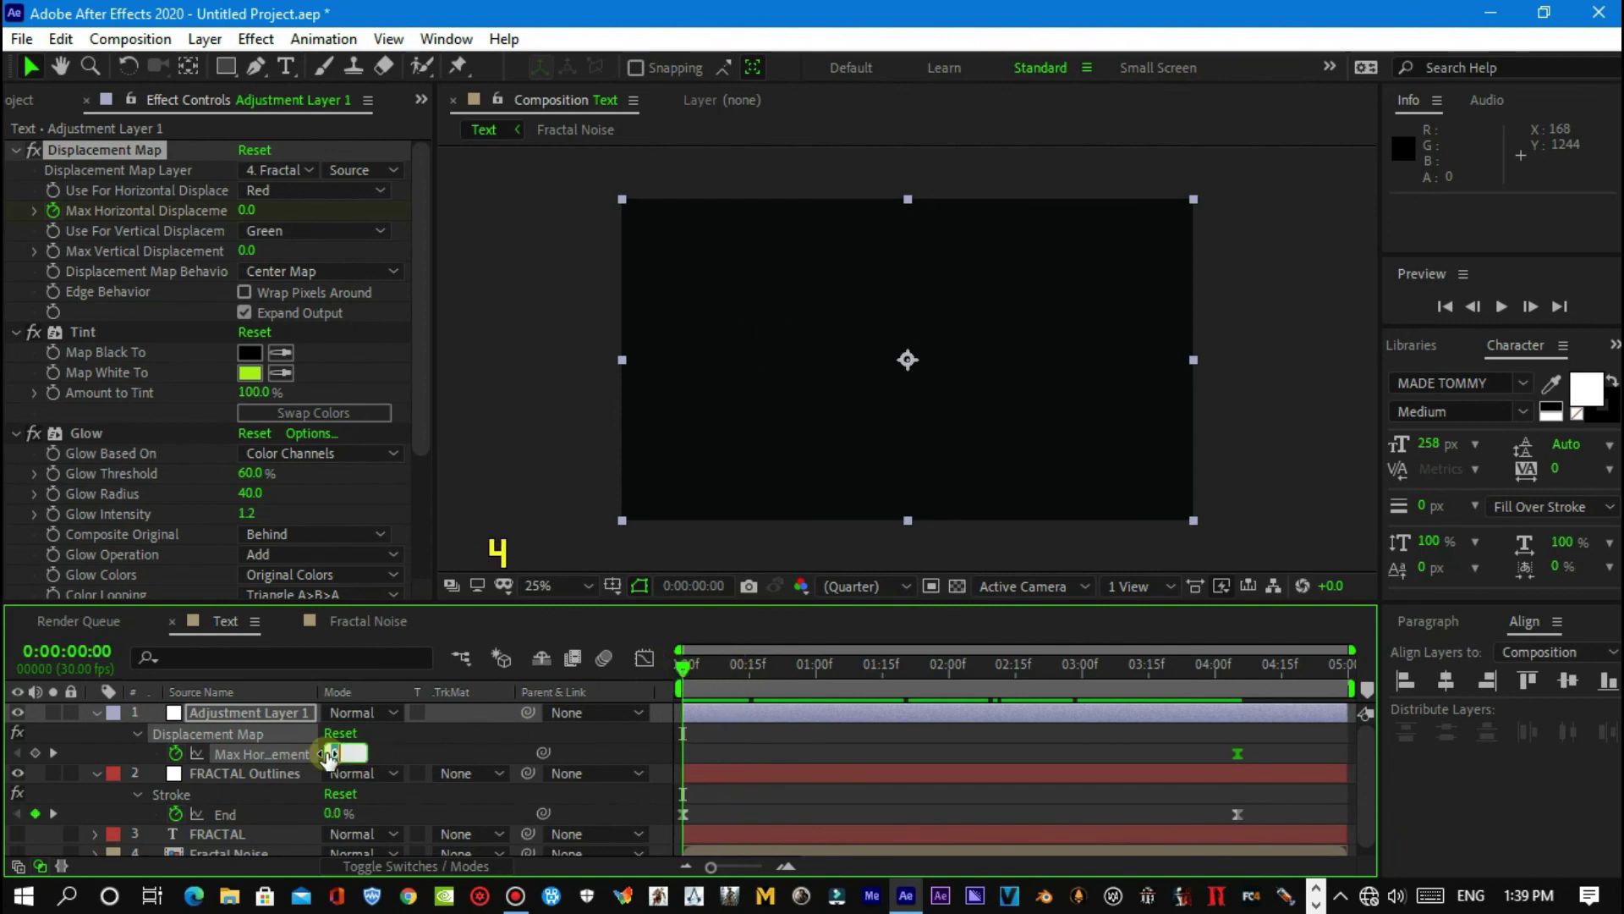
{"action": "type", "text": "60"}
{"action": "key", "text": "Return"}
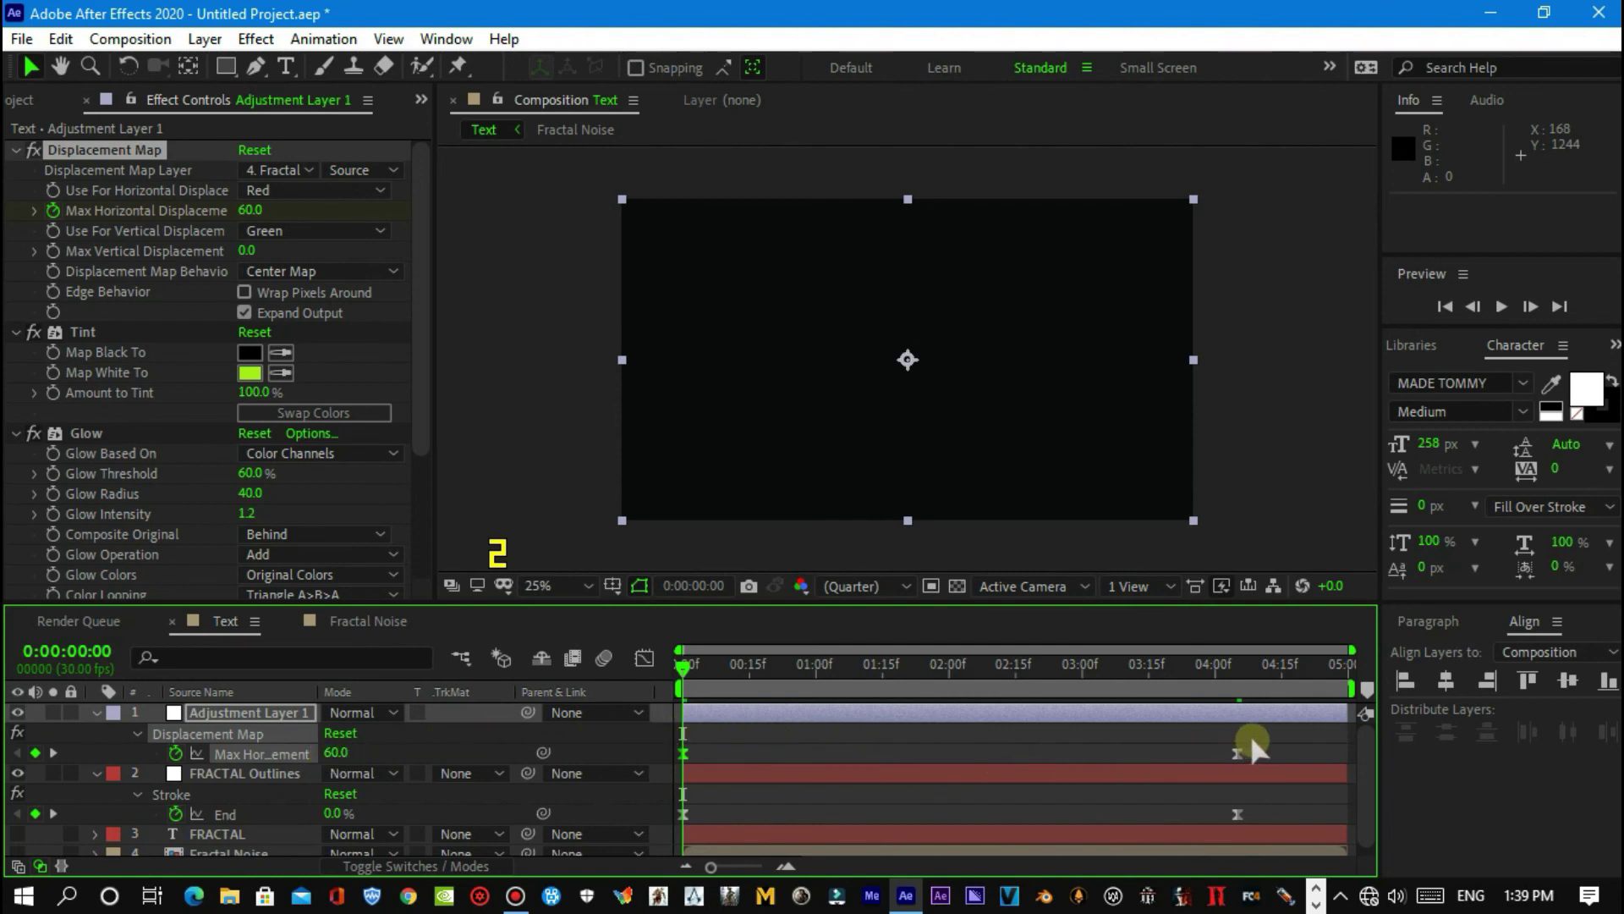
{"action": "mouse_move", "coordinate": [1251, 748]}
{"action": "left_mouse_down"}
{"action": "mouse_move", "coordinate": [1124, 777]}
{"action": "mouse_move", "coordinate": [677, 734]}
{"action": "mouse_move", "coordinate": [846, 717]}
{"action": "left_mouse_up"}
Step: Ease the first displacement keyframe to 70.41% influence in the Graph Editor and preview the glitch
{"action": "left_click", "coordinate": [644, 657]}
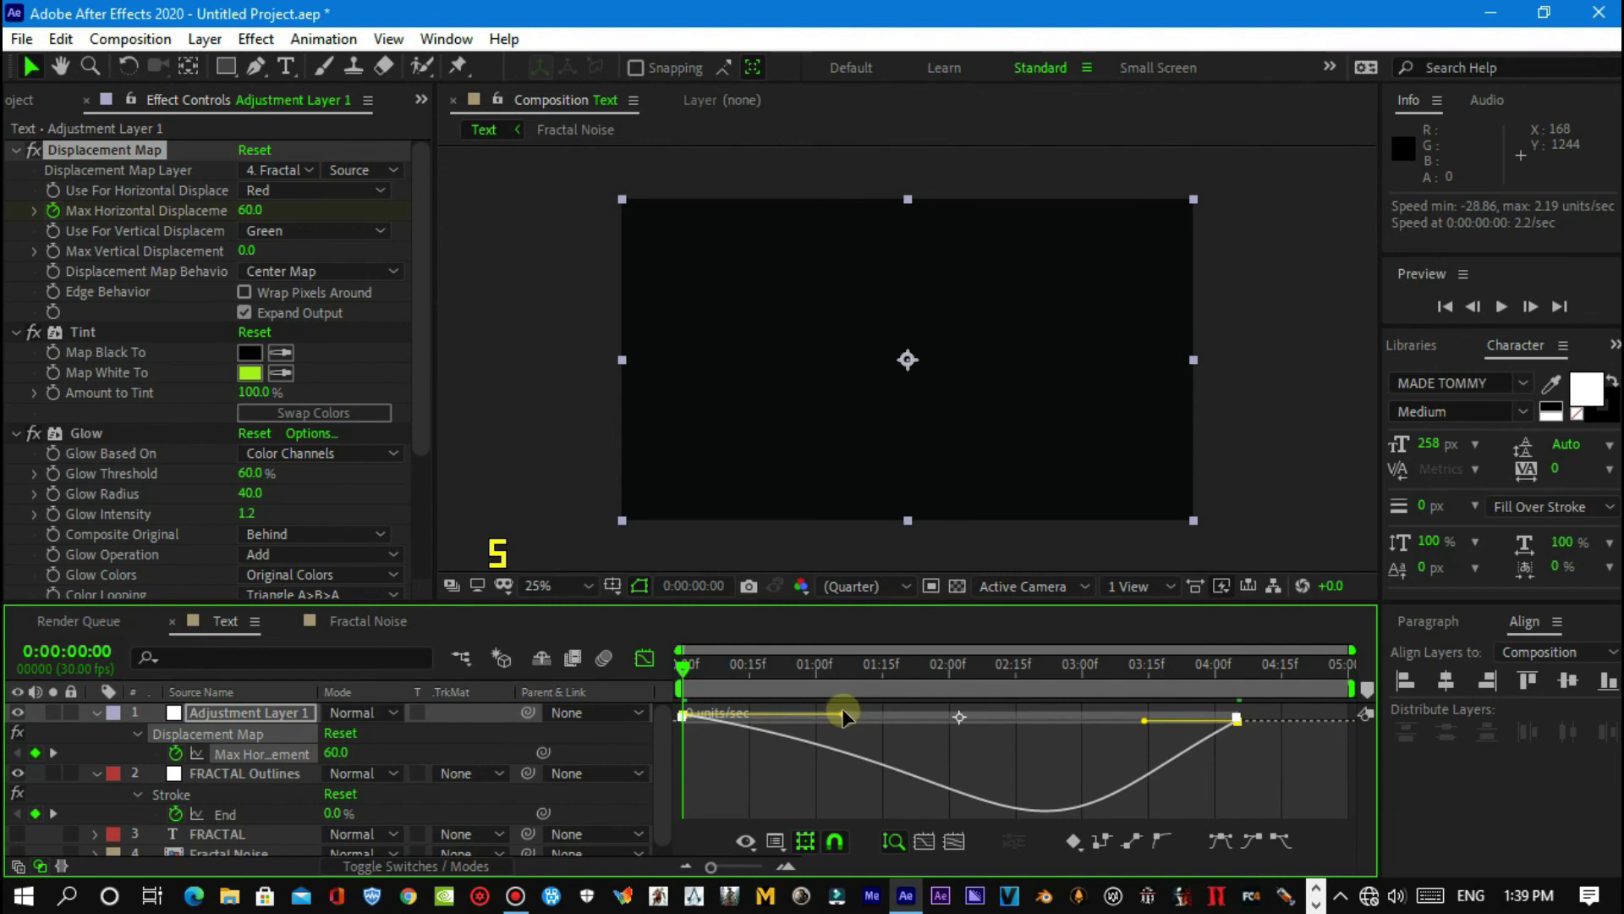
{"action": "left_click_drag", "start_coordinate": [842, 717], "coordinate": [876, 718]}
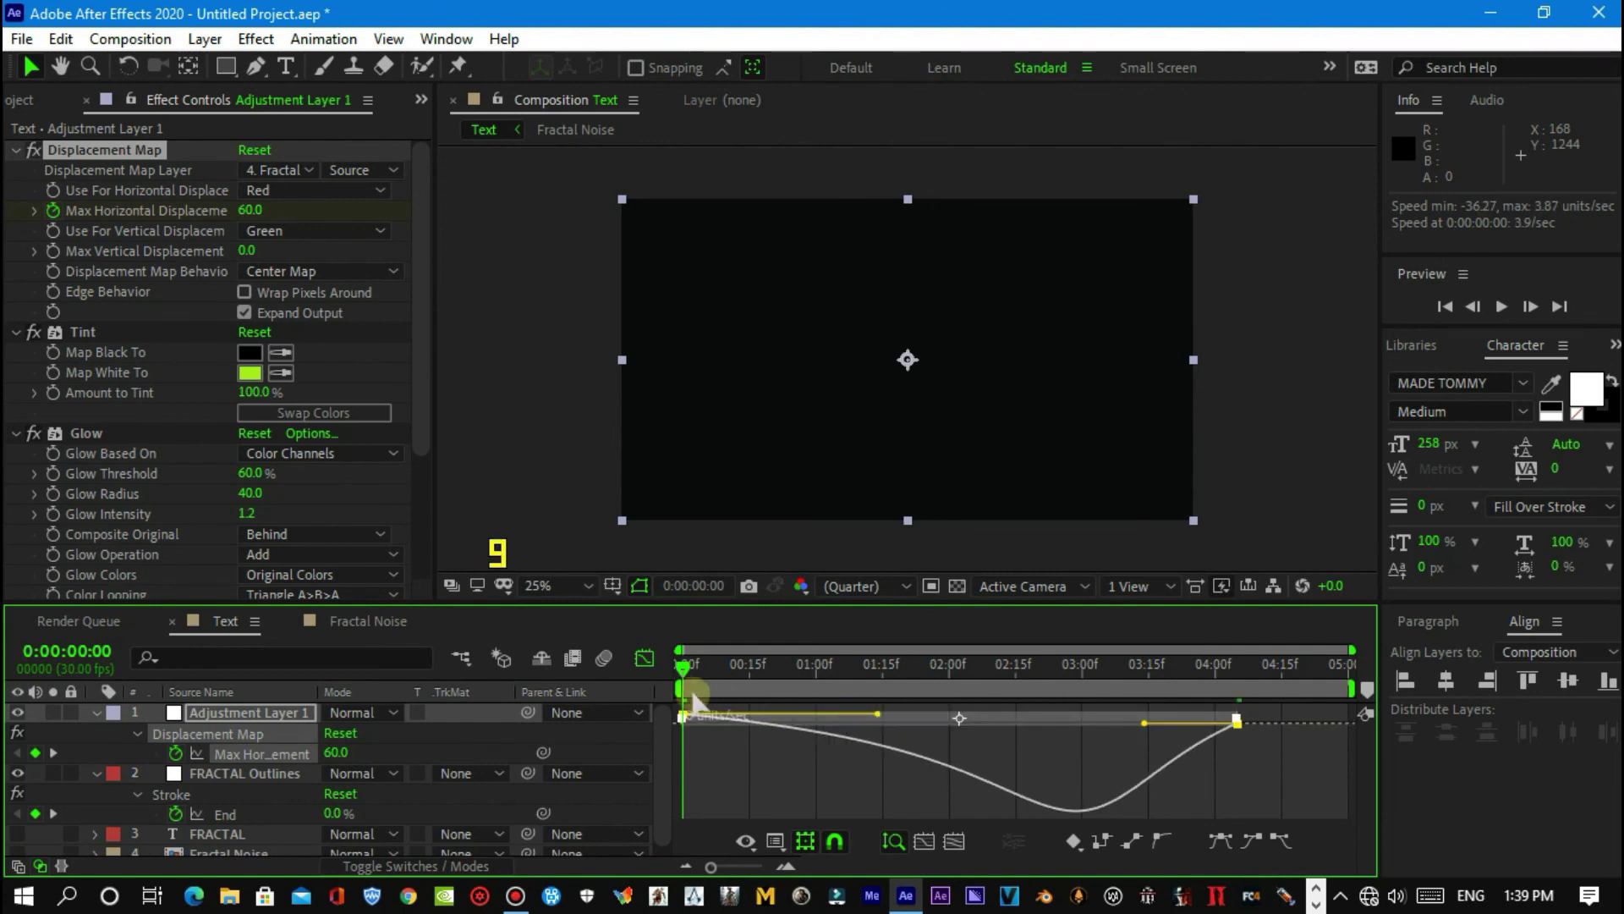
{"action": "left_click", "coordinate": [647, 663]}
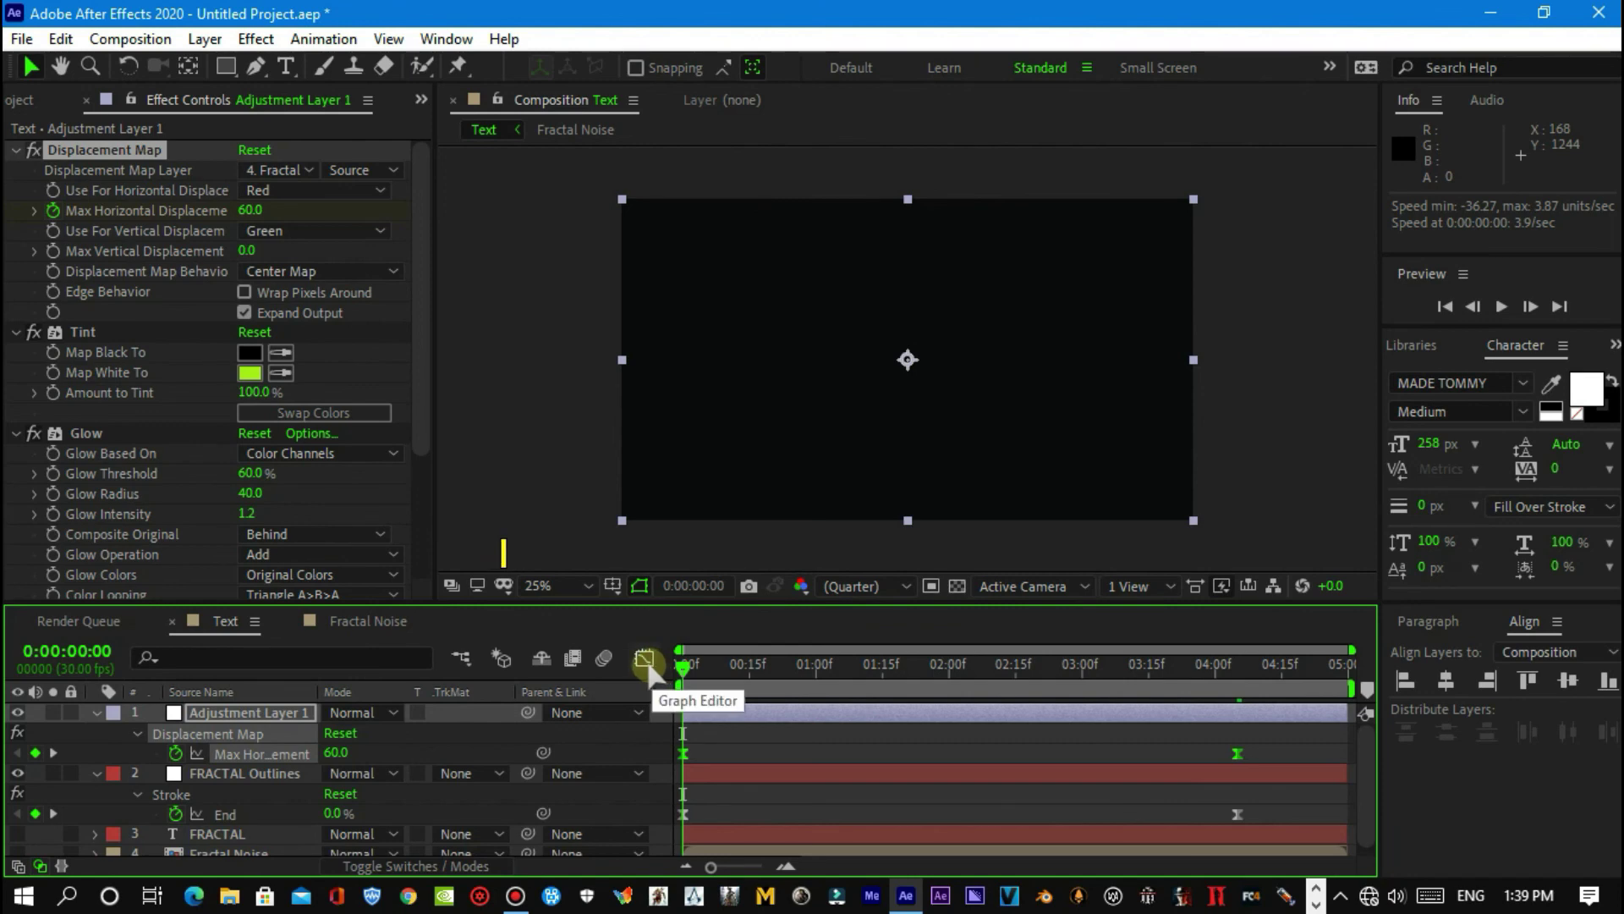
{"action": "key", "text": "space"}
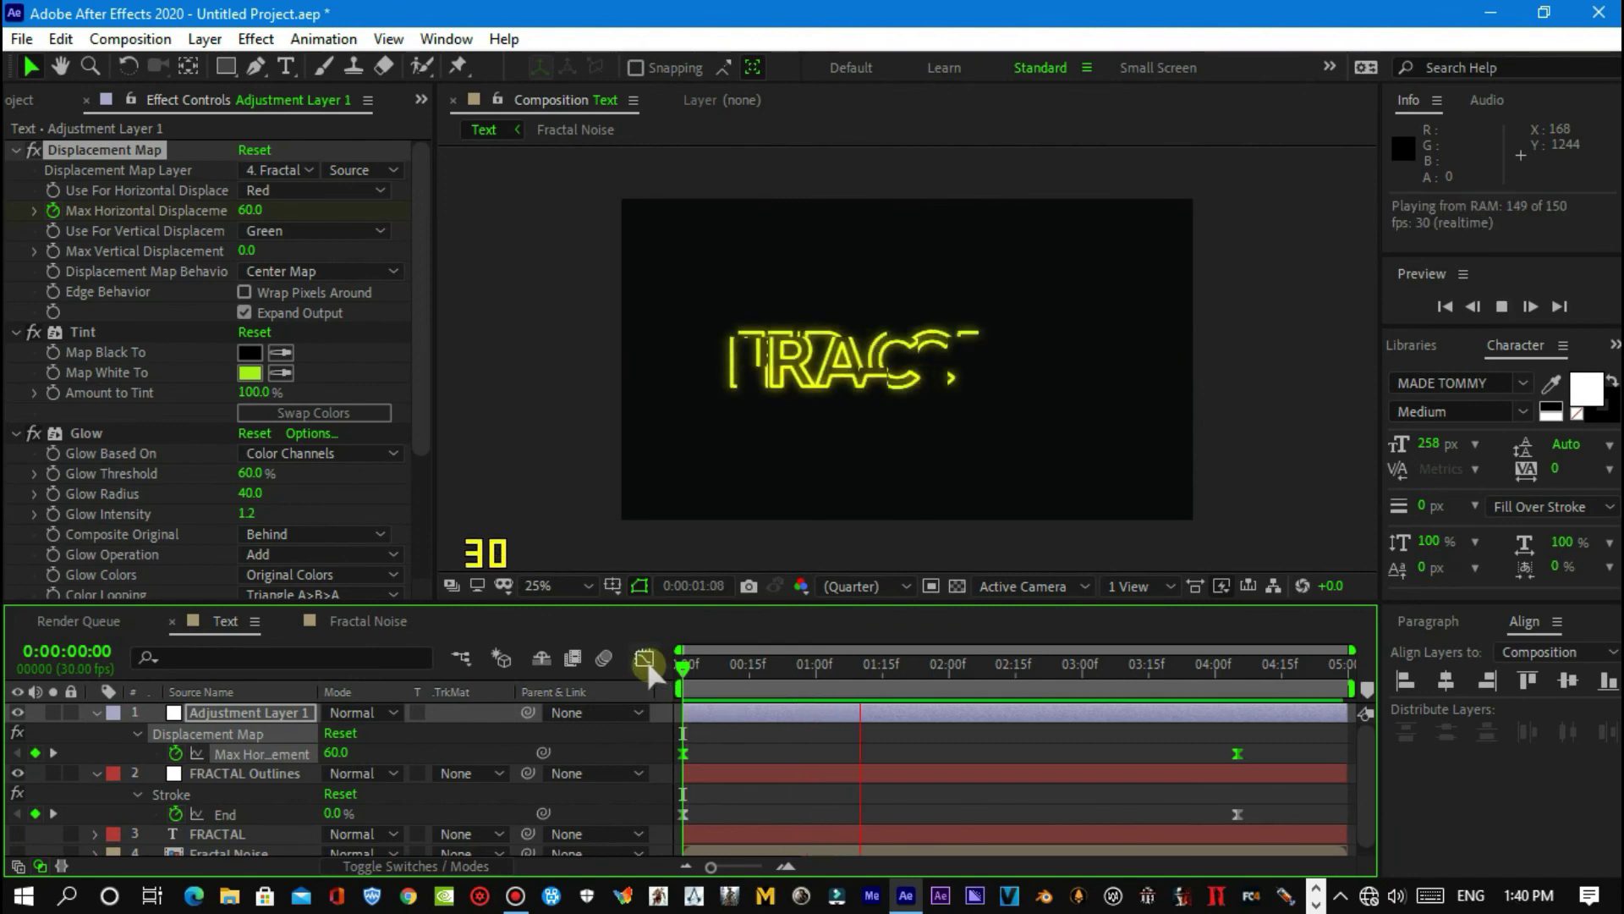